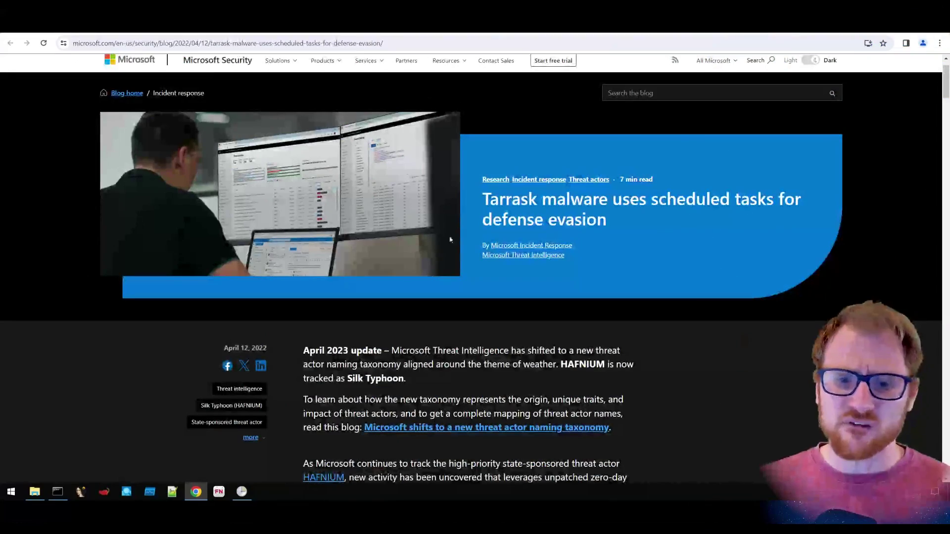
Scroll down the Tarrask malware article, then restore the Task Scheduler window over it.
{"action": "scroll", "coordinate": [569, 274], "scroll_direction": "down", "scroll_amount": 2}
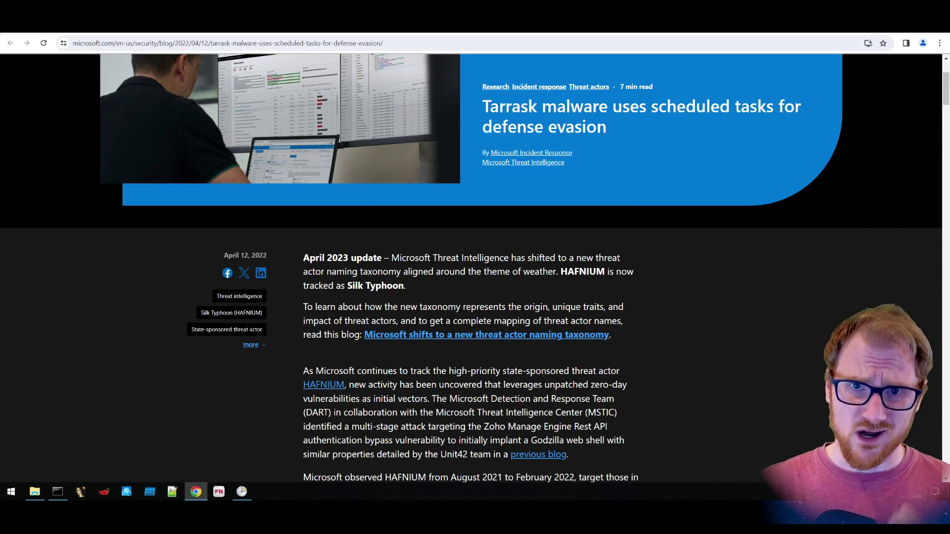
{"action": "left_click", "coordinate": [242, 492]}
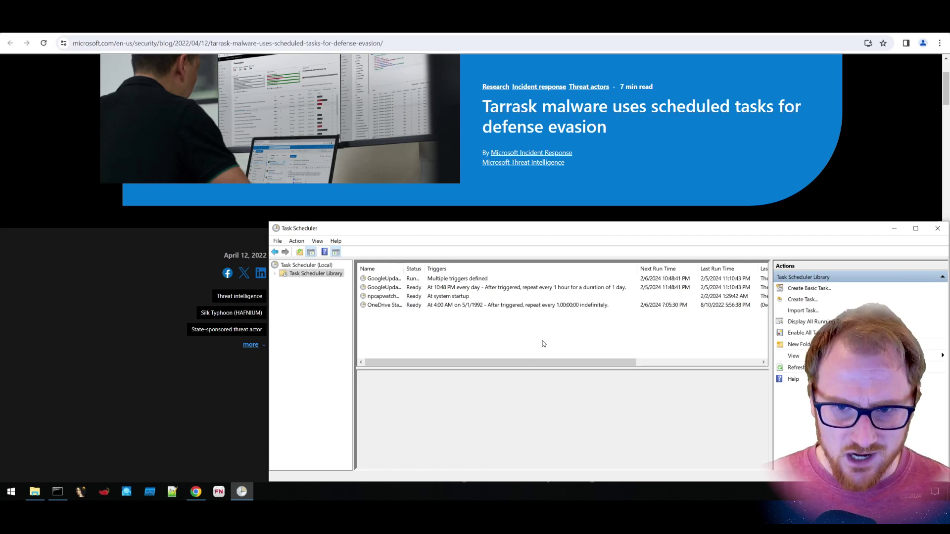
Switch to File Explorer showing the C:\Windows\System32\Tasks folder.
{"action": "key", "text": "alt+Tab"}
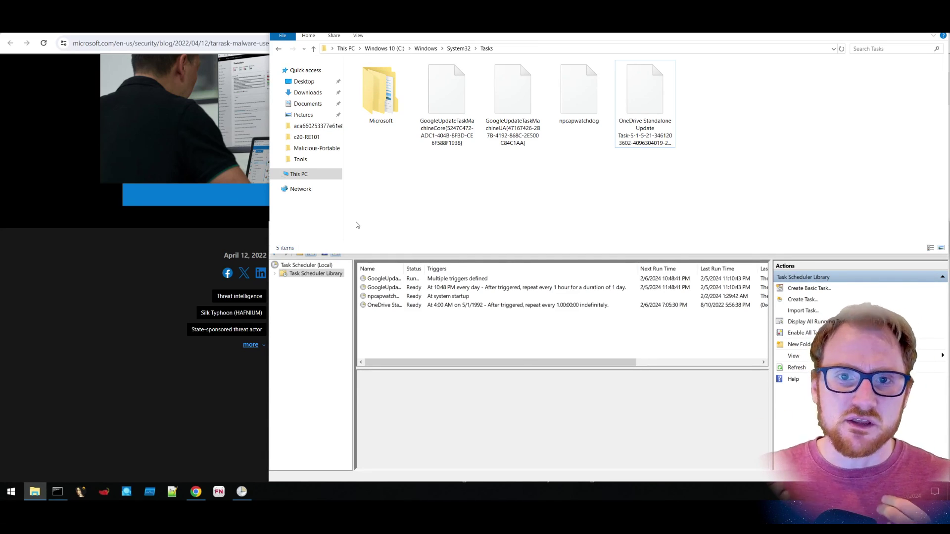
Reveal the folder's full path, then bring up the context menu for the OneDrive Standalone Update task file.
{"action": "left_click", "coordinate": [513, 48]}
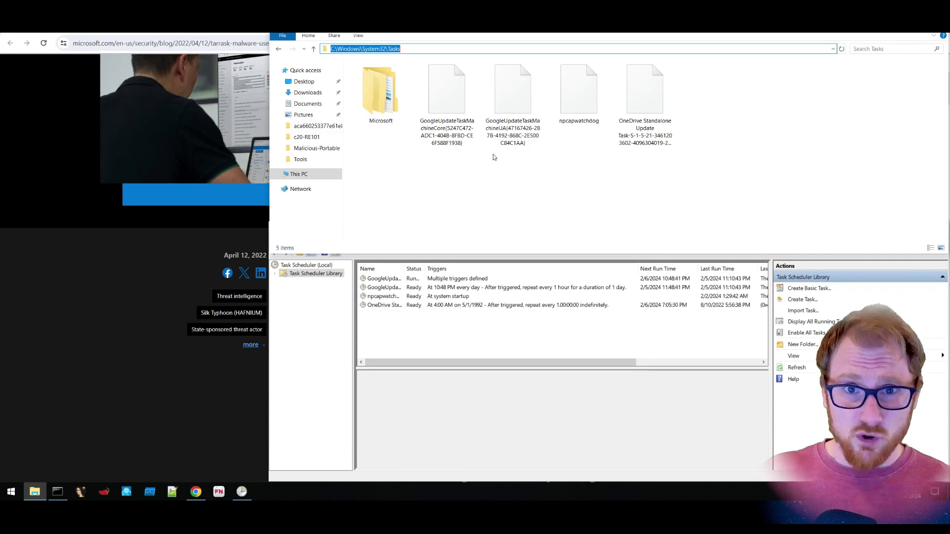
{"action": "left_click", "coordinate": [568, 172]}
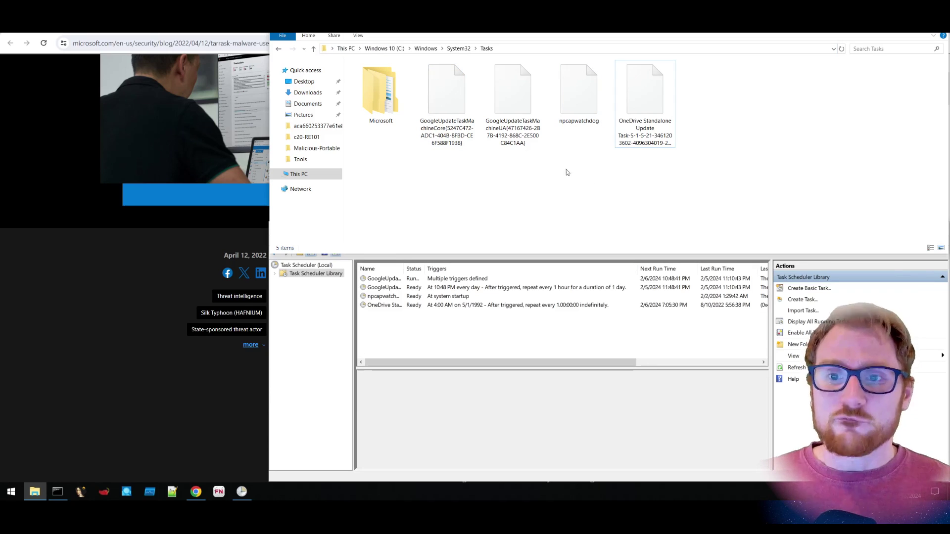
{"action": "right_click", "coordinate": [639, 103]}
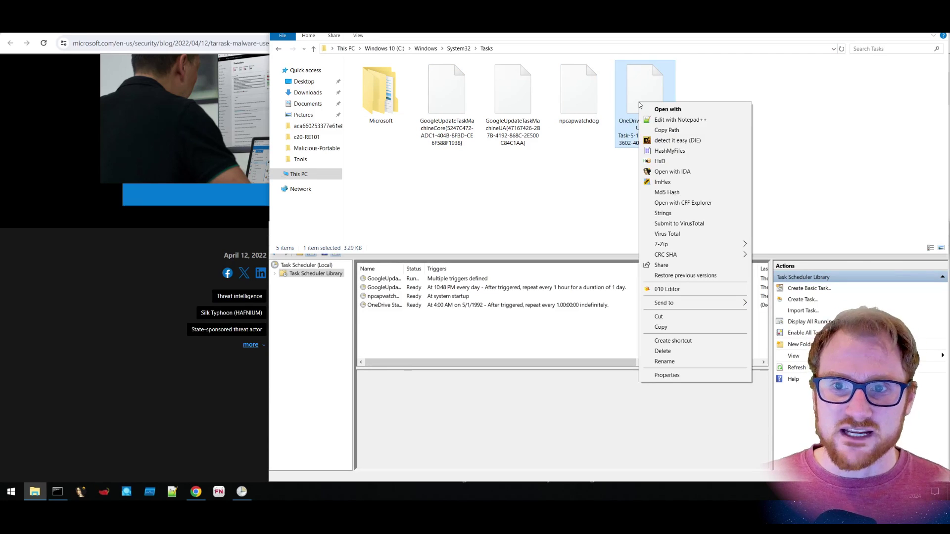
Open the OneDrive task file in Notepad++ and select its updater command path on line 35.
{"action": "left_click", "coordinate": [683, 120]}
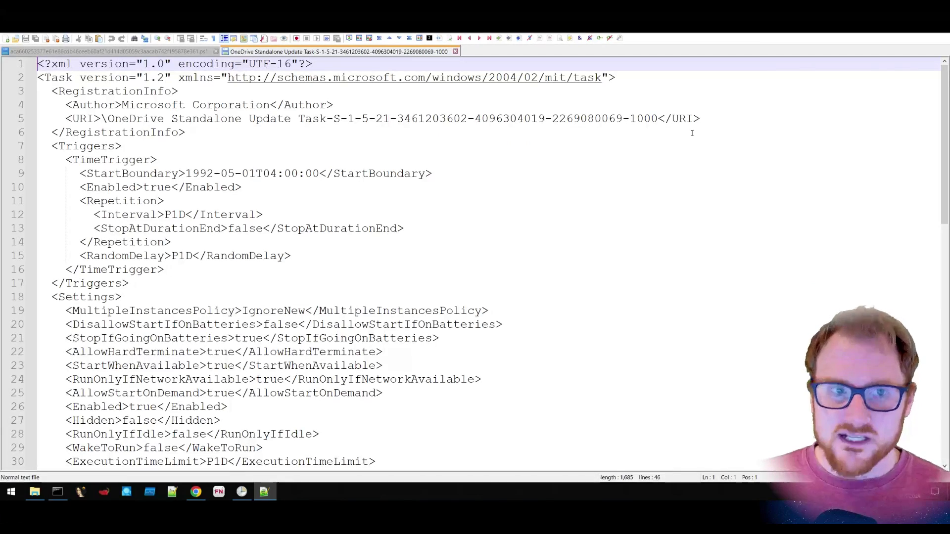
{"action": "left_click", "coordinate": [217, 52]}
{"action": "scroll", "coordinate": [394, 144], "scroll_direction": "down", "scroll_amount": 2}
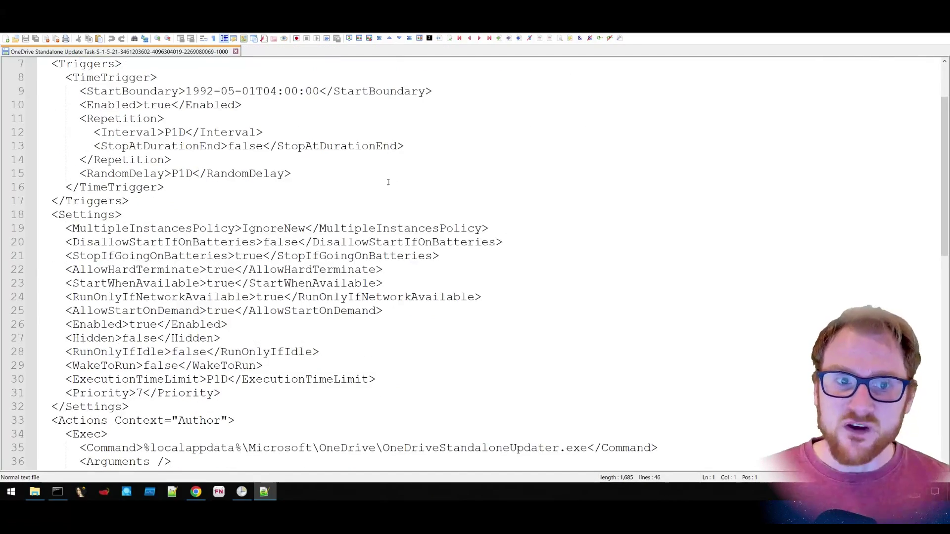
{"action": "scroll", "coordinate": [388, 182], "scroll_direction": "down", "scroll_amount": 7}
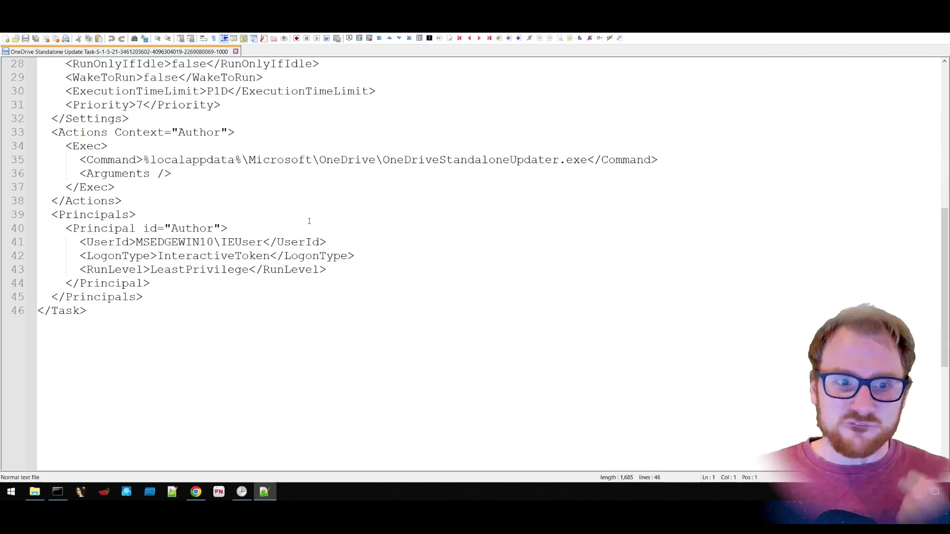
{"action": "scroll", "coordinate": [310, 221], "scroll_direction": "up", "scroll_amount": 4}
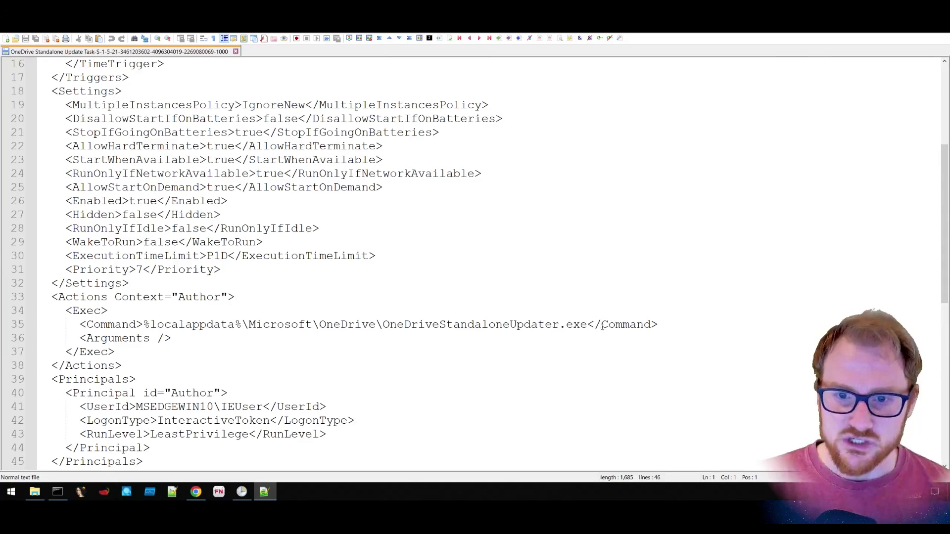
{"action": "left_click_drag", "start_coordinate": [588, 325], "coordinate": [143, 326]}
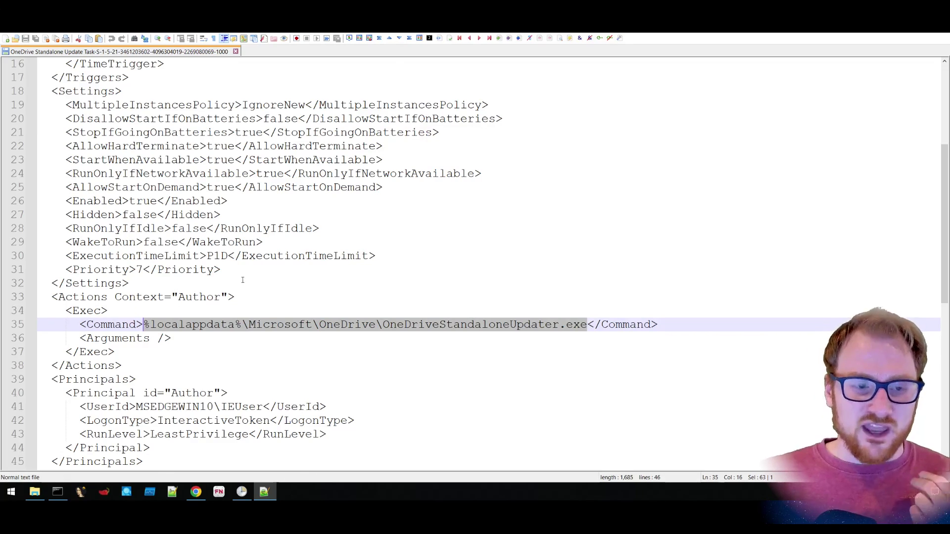
Review the rest of the task XML, then close the document and exit Notepad++.
{"action": "scroll", "coordinate": [243, 280], "scroll_direction": "up", "scroll_amount": 5}
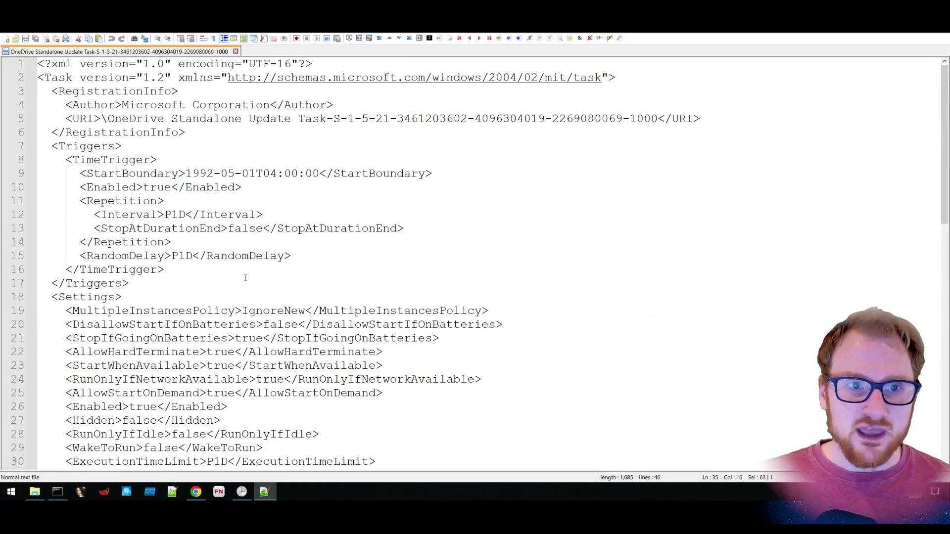
{"action": "scroll", "coordinate": [245, 278], "scroll_direction": "down", "scroll_amount": 6}
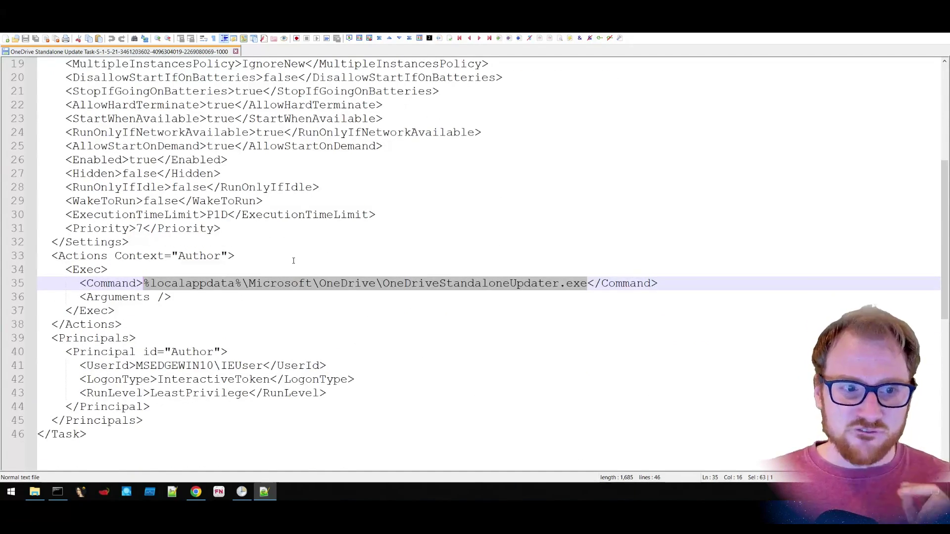
{"action": "scroll", "coordinate": [213, 179], "scroll_direction": "up", "scroll_amount": 3}
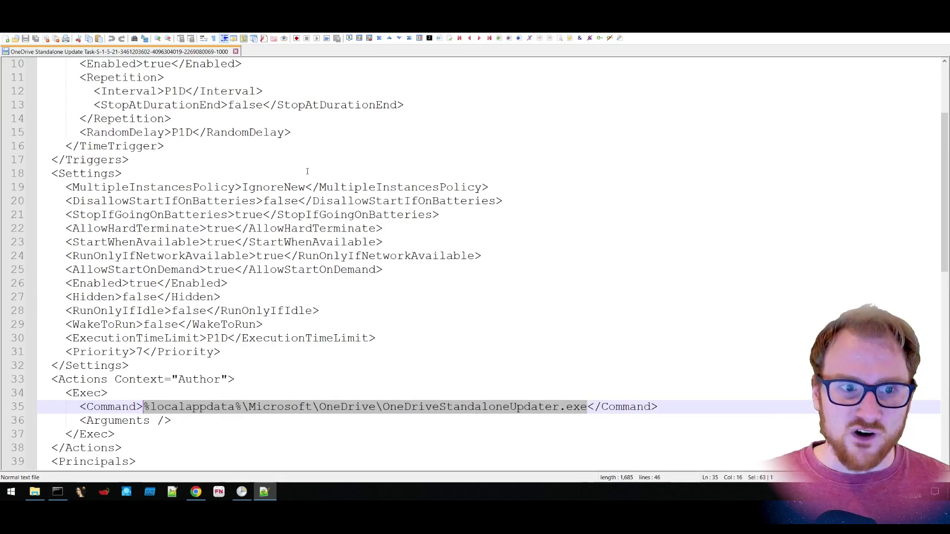
{"action": "scroll", "coordinate": [296, 148], "scroll_direction": "up", "scroll_amount": 3}
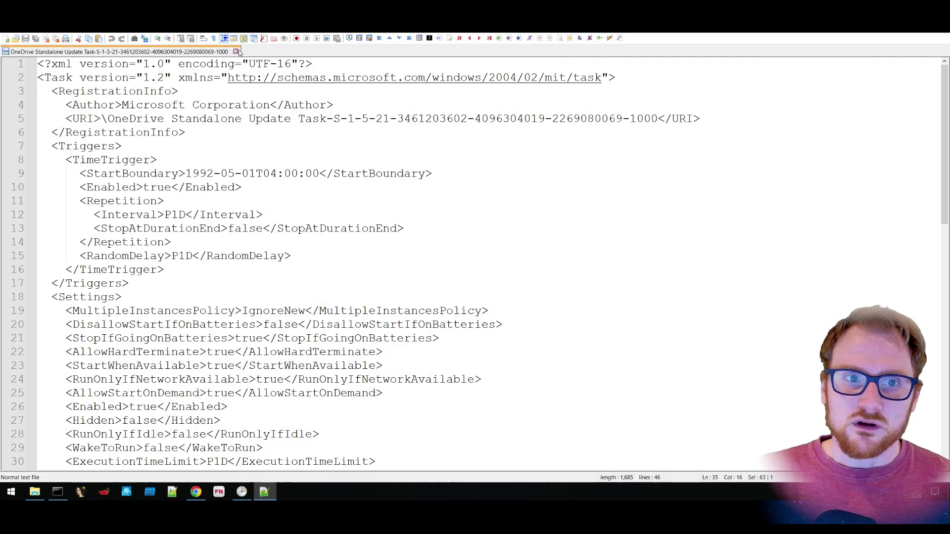
{"action": "left_click", "coordinate": [236, 52]}
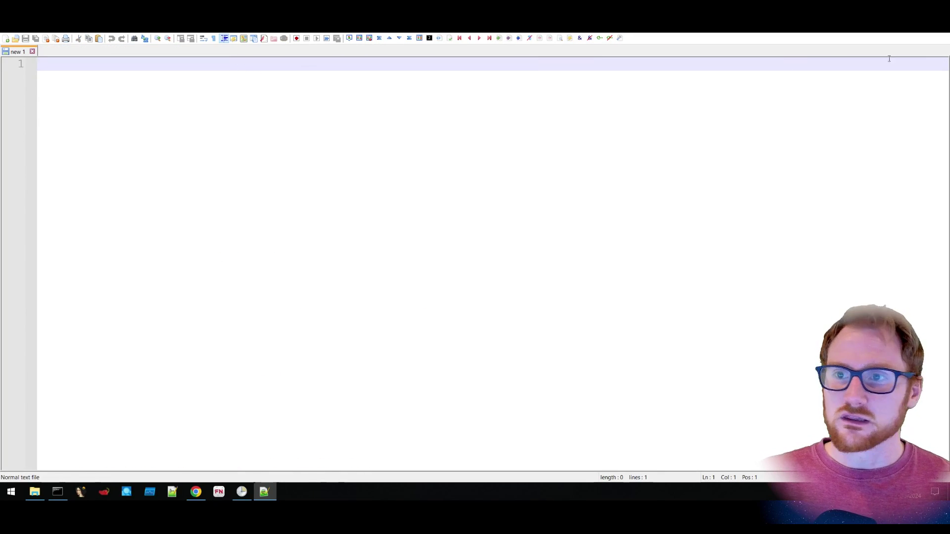
{"action": "key", "text": "alt+F4"}
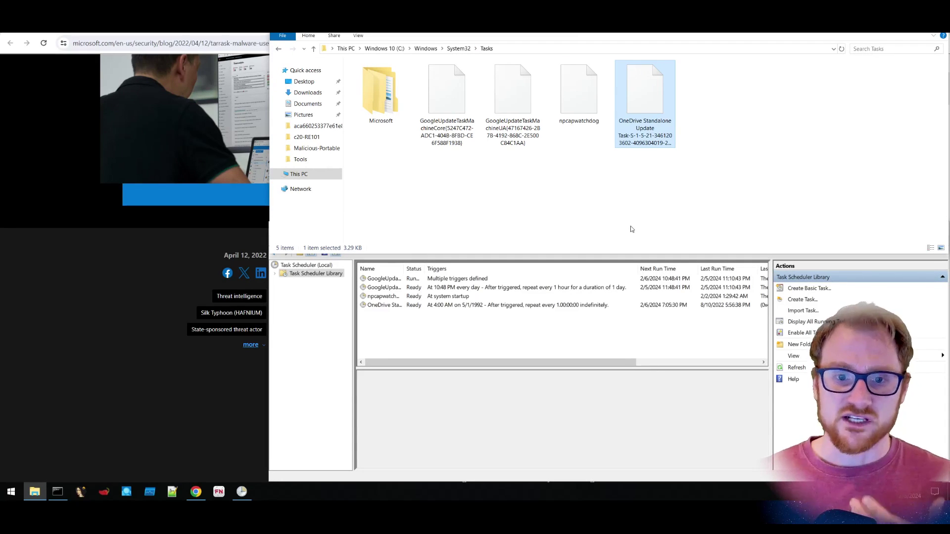
Start a new basic task in Task Scheduler named 'CyberRaiju'.
{"action": "left_click", "coordinate": [533, 339]}
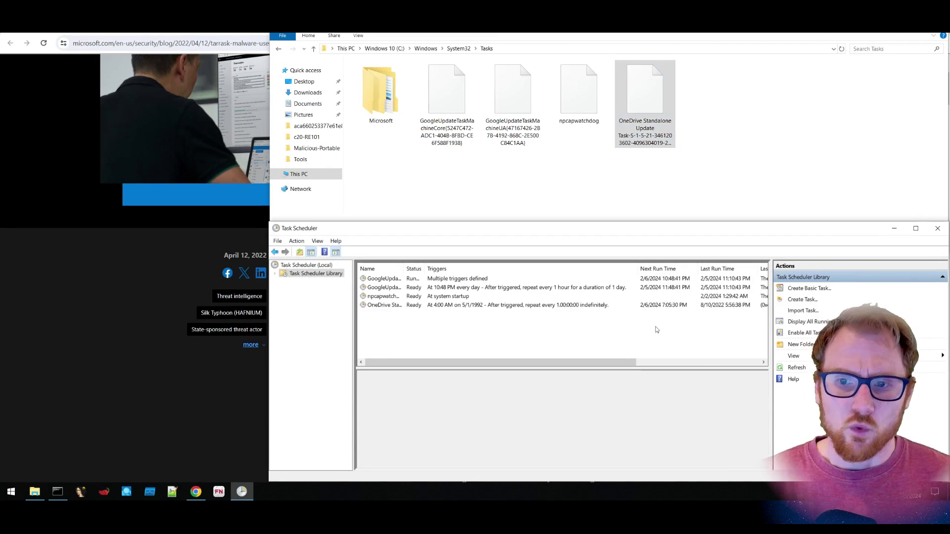
{"action": "left_click", "coordinate": [814, 290]}
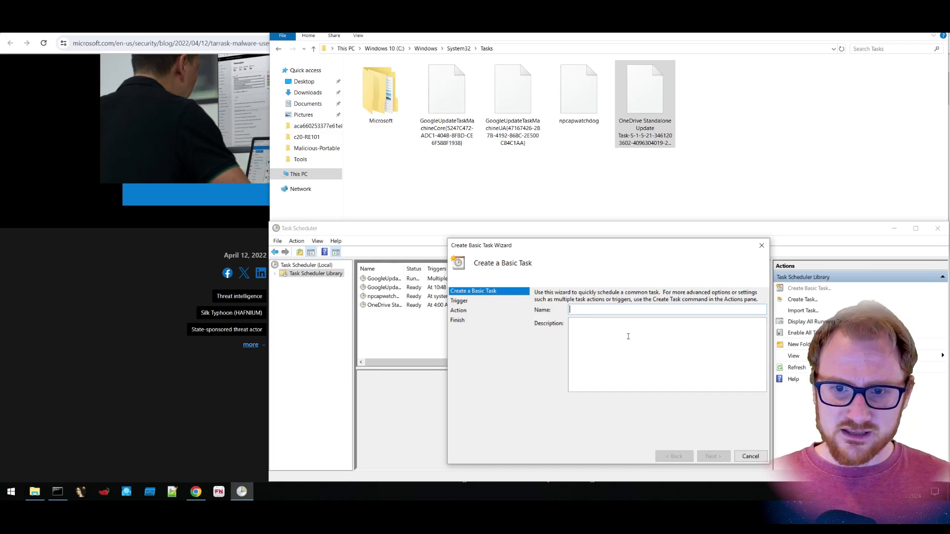
{"action": "type", "text": "CyberRaiju"}
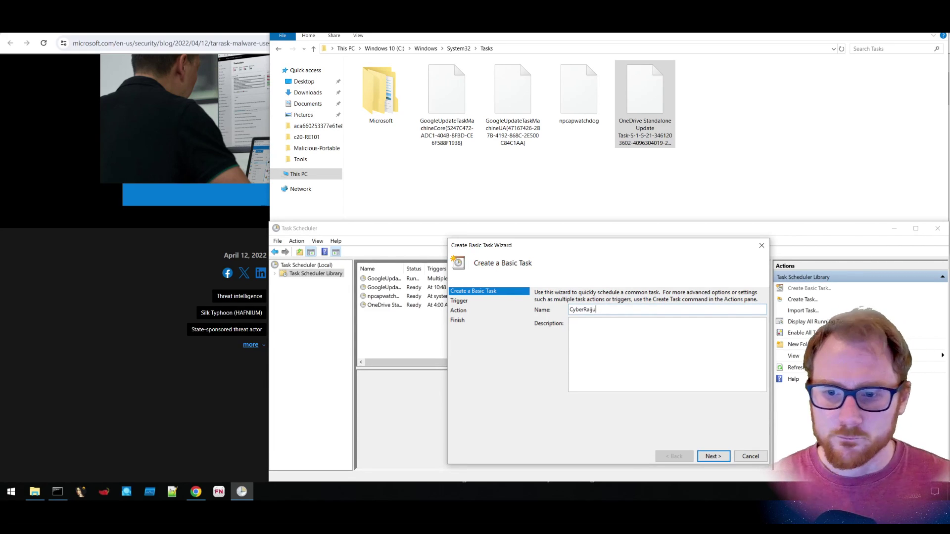
{"action": "left_click", "coordinate": [714, 457]}
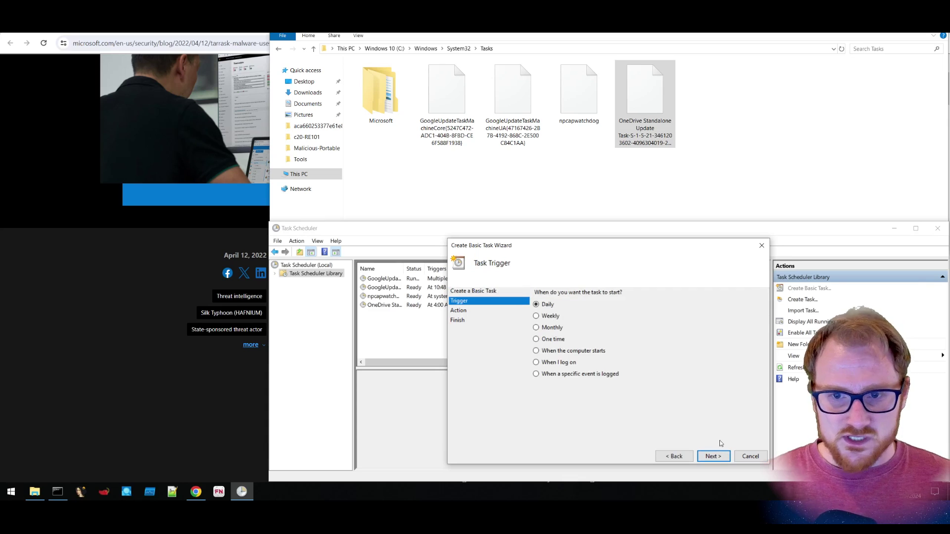
Set the task to trigger When I log on, with Start a program as its action.
{"action": "left_click", "coordinate": [599, 367]}
{"action": "left_click", "coordinate": [713, 456]}
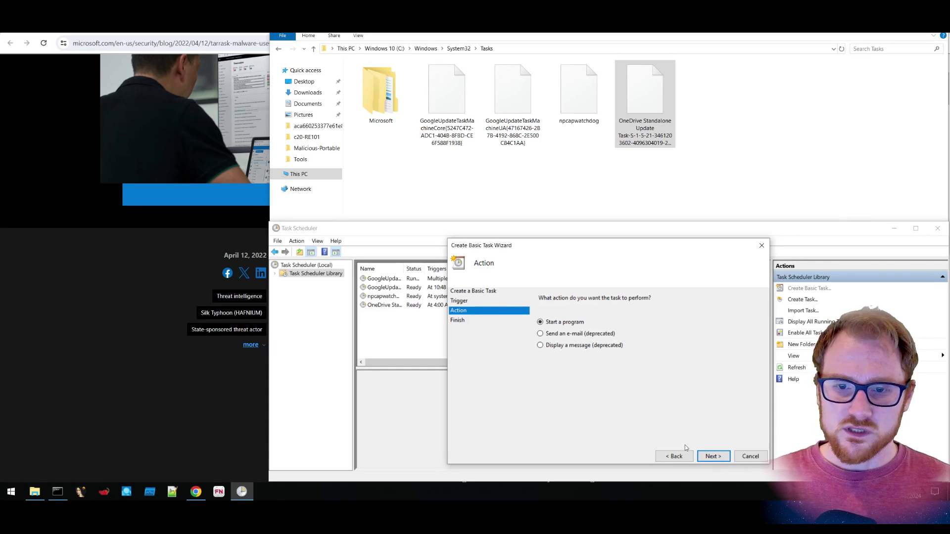
{"action": "left_click", "coordinate": [723, 457]}
Browse to System32 and search for 'calc' to choose the calculator program.
{"action": "left_click", "coordinate": [752, 317]}
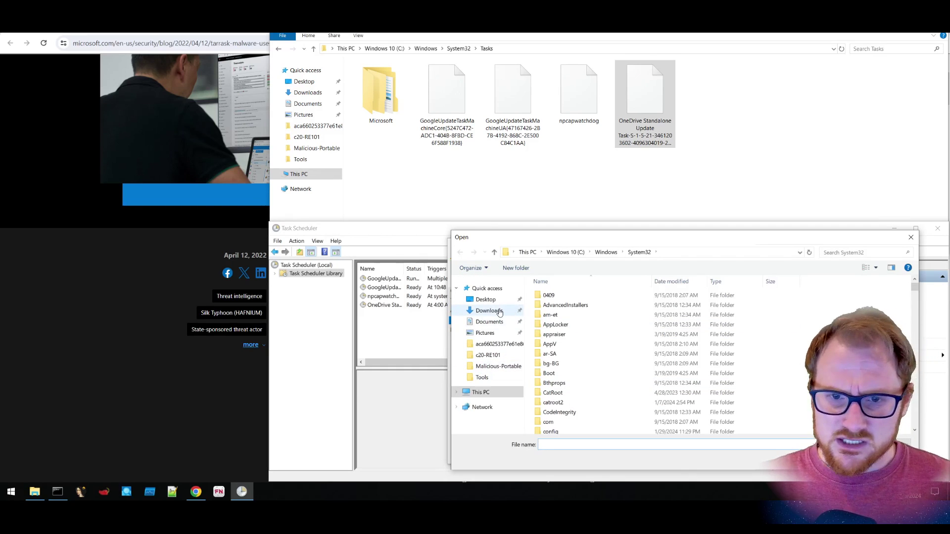
{"action": "scroll", "coordinate": [650, 383], "scroll_direction": "down", "scroll_amount": 20}
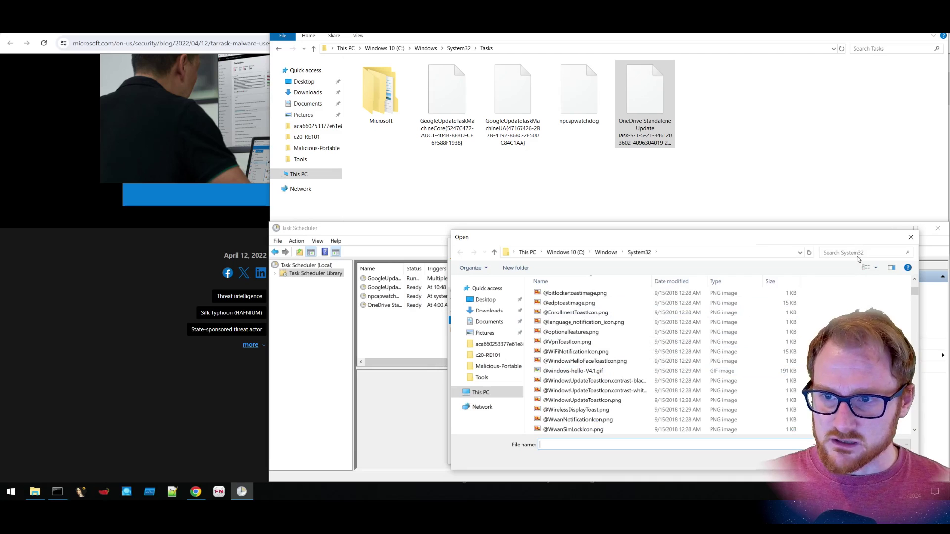
{"action": "left_click", "coordinate": [889, 251]}
{"action": "type", "text": "calc"}
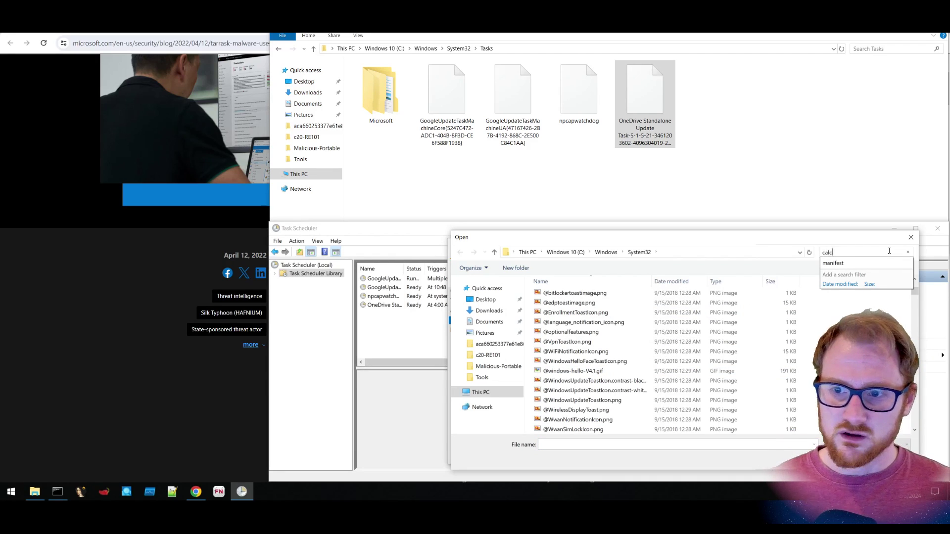
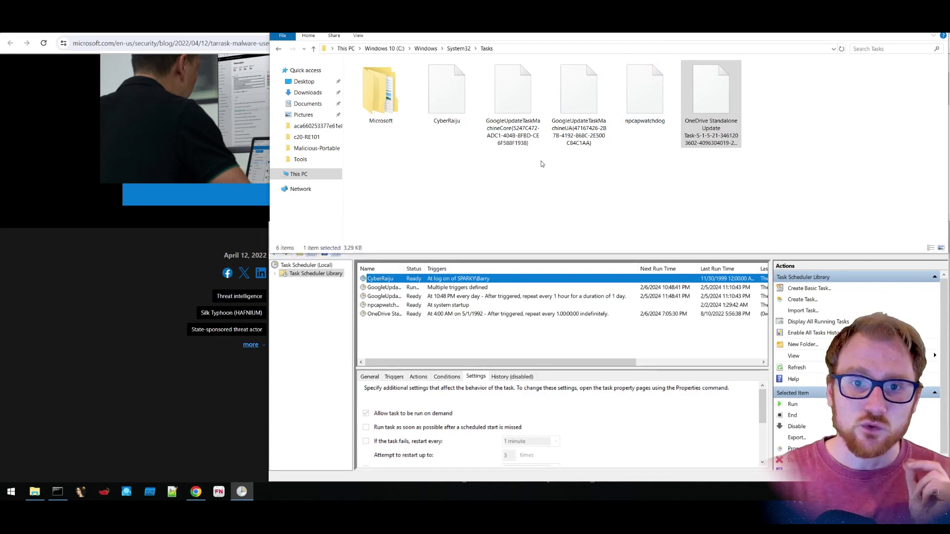
Open the CyberRaiju task file from System32\Tasks for editing in Notepad++ via its context menu.
{"action": "left_click", "coordinate": [441, 108]}
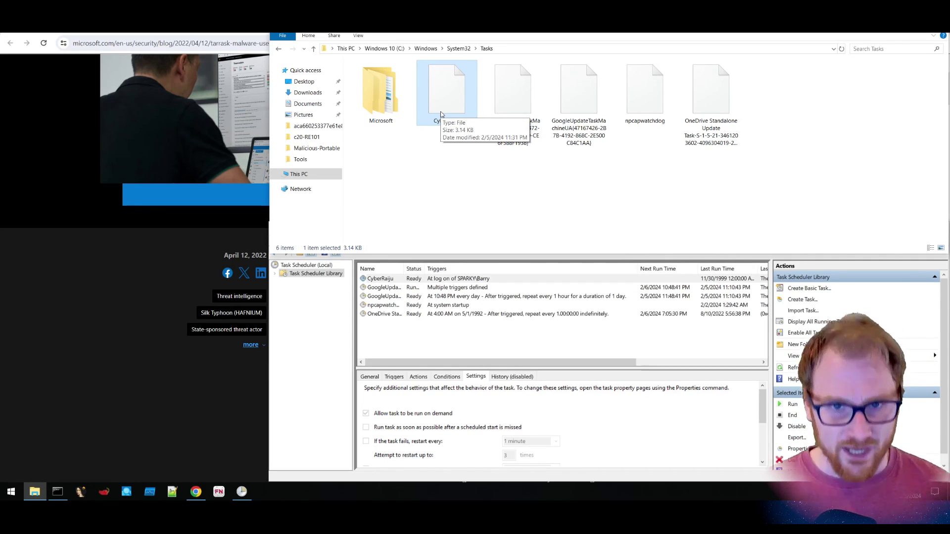
{"action": "right_click", "coordinate": [448, 119]}
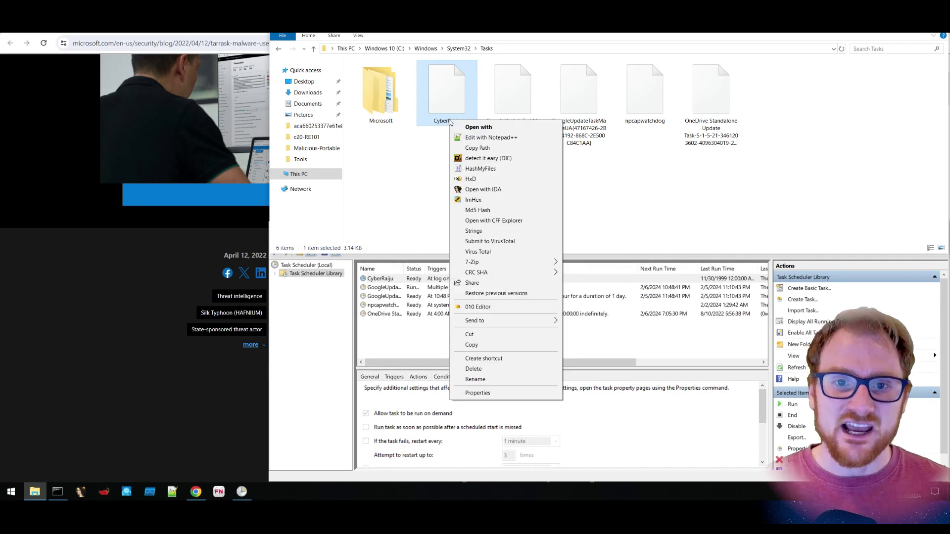
{"action": "left_click", "coordinate": [490, 138]}
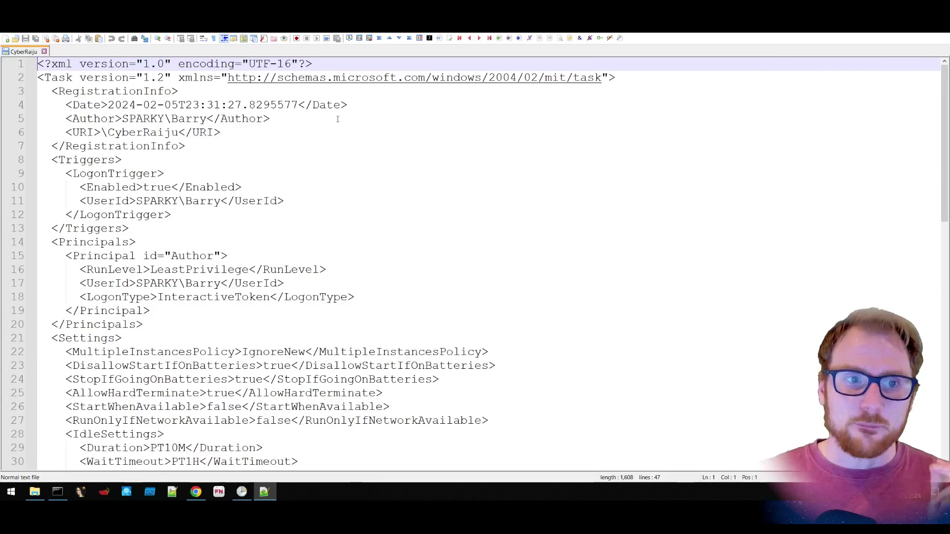
Highlight the RegistrationInfo date and author lines, then scroll down to the calc.exe Exec action.
{"action": "left_click_drag", "start_coordinate": [405, 118], "coordinate": [36, 91]}
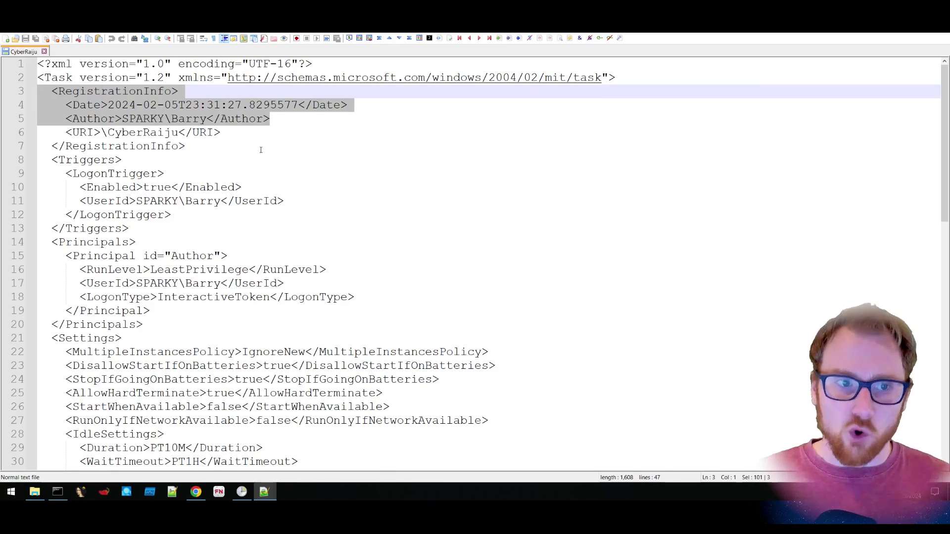
{"action": "left_click", "coordinate": [240, 133]}
{"action": "scroll", "coordinate": [295, 187], "scroll_direction": "down", "scroll_amount": 2}
{"action": "scroll", "coordinate": [294, 187], "scroll_direction": "down", "scroll_amount": 8}
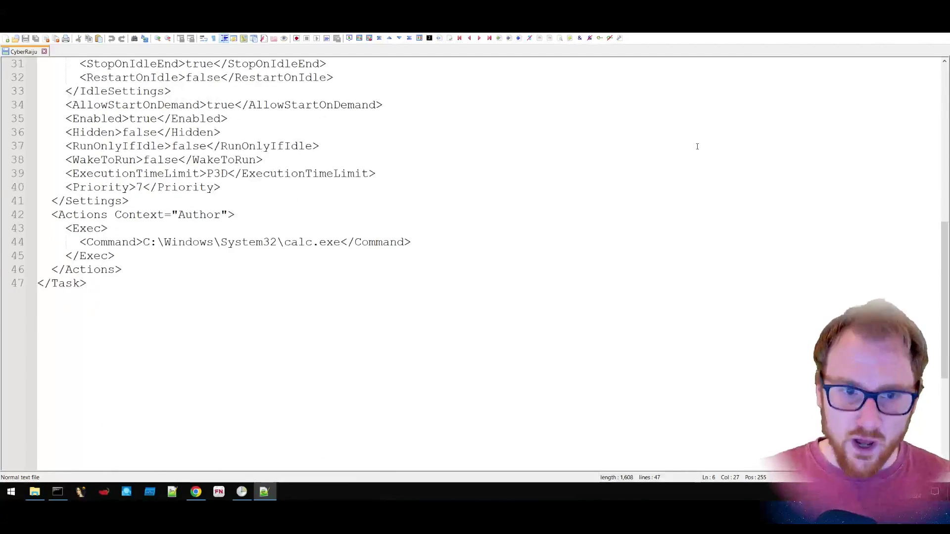
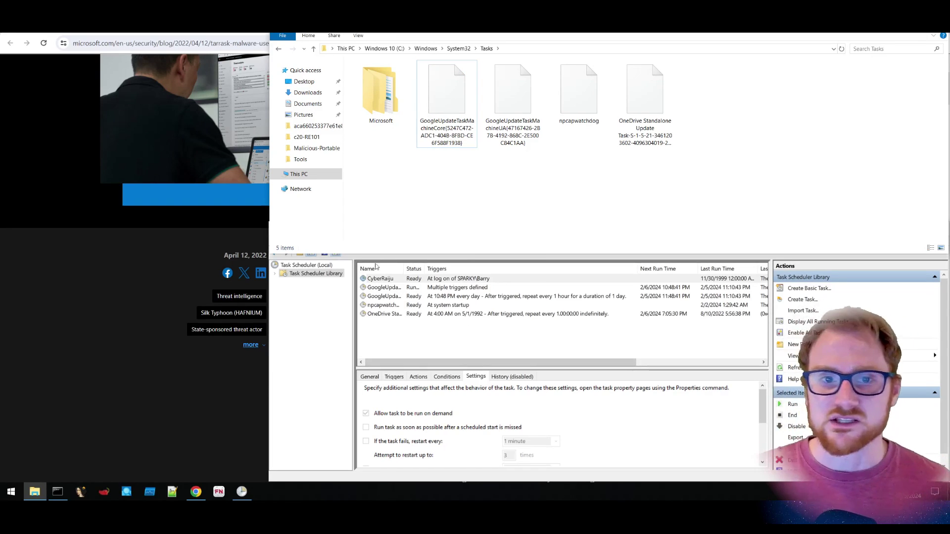
Refresh the Task Scheduler Library to confirm CyberRaiju still appears despite its deleted System32\Tasks file.
{"action": "left_click", "coordinate": [435, 350]}
{"action": "left_click", "coordinate": [316, 241]}
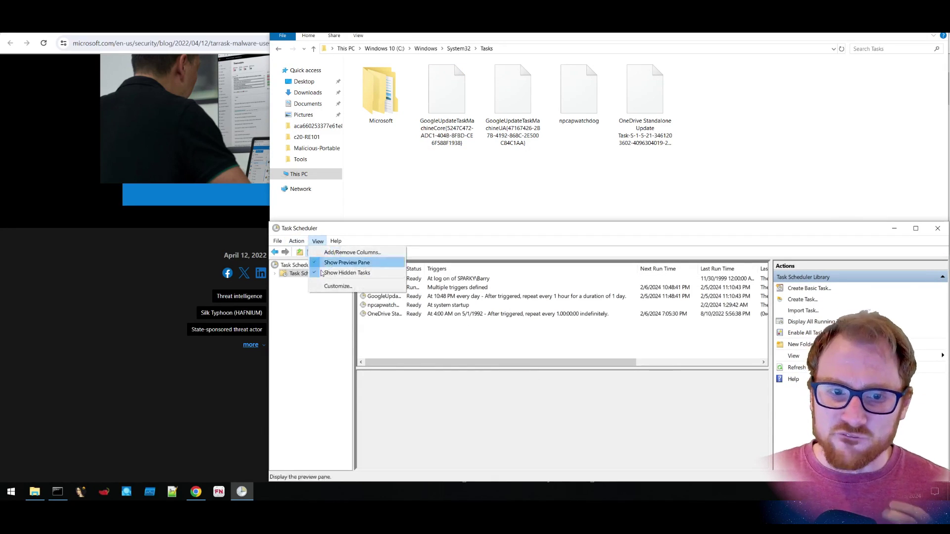
{"action": "mouse_move", "coordinate": [297, 241]}
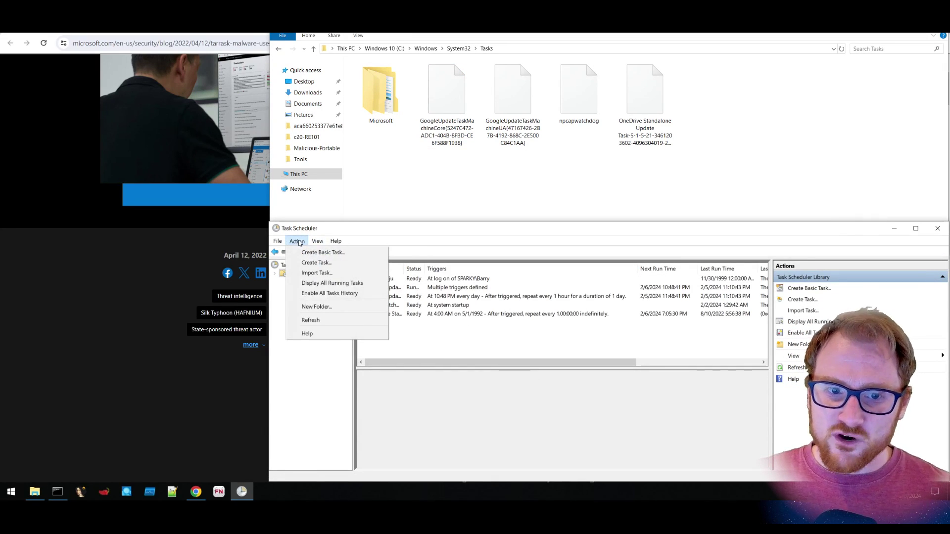
{"action": "left_click", "coordinate": [318, 319]}
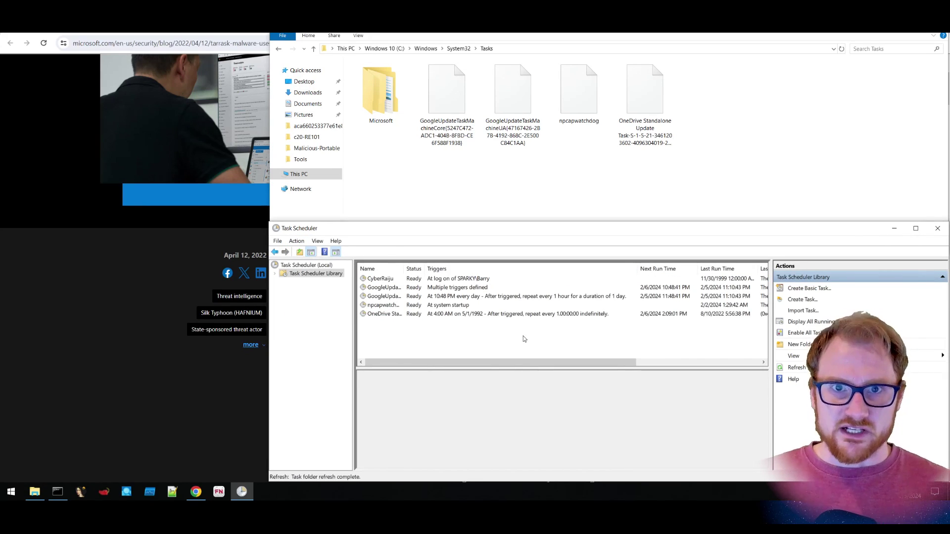
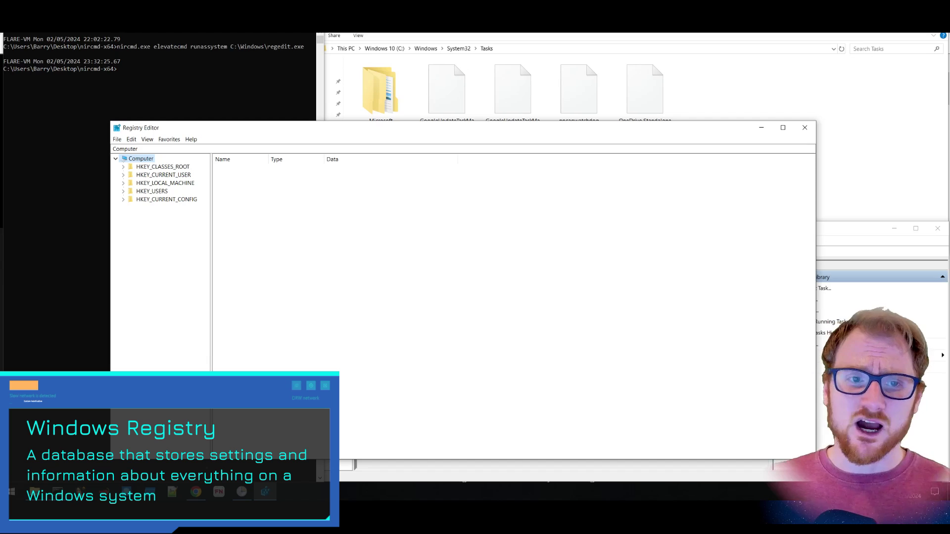
Navigate the key tree to HKLM\SOFTWARE\Microsoft\Windows NT\CurrentVersion\Schedule.
{"action": "left_click", "coordinate": [165, 183]}
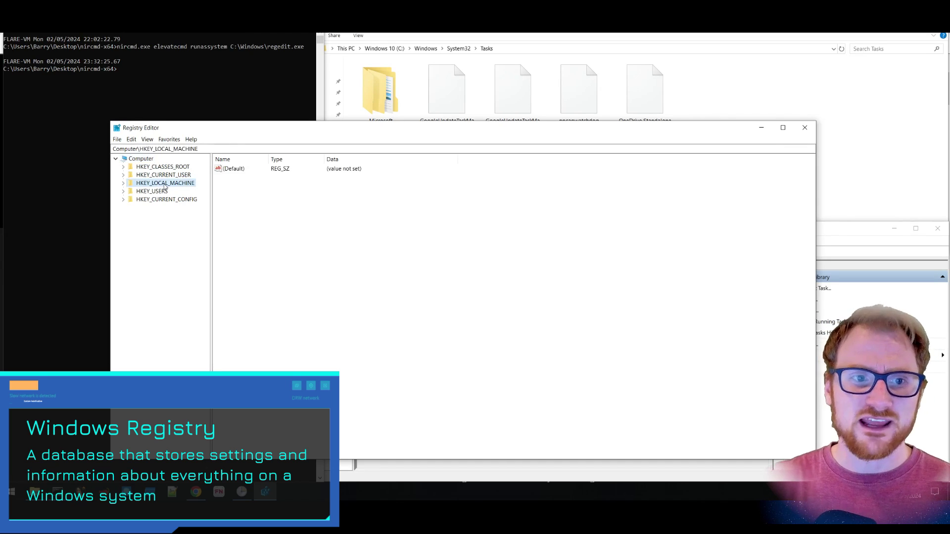
{"action": "double_click", "coordinate": [165, 184]}
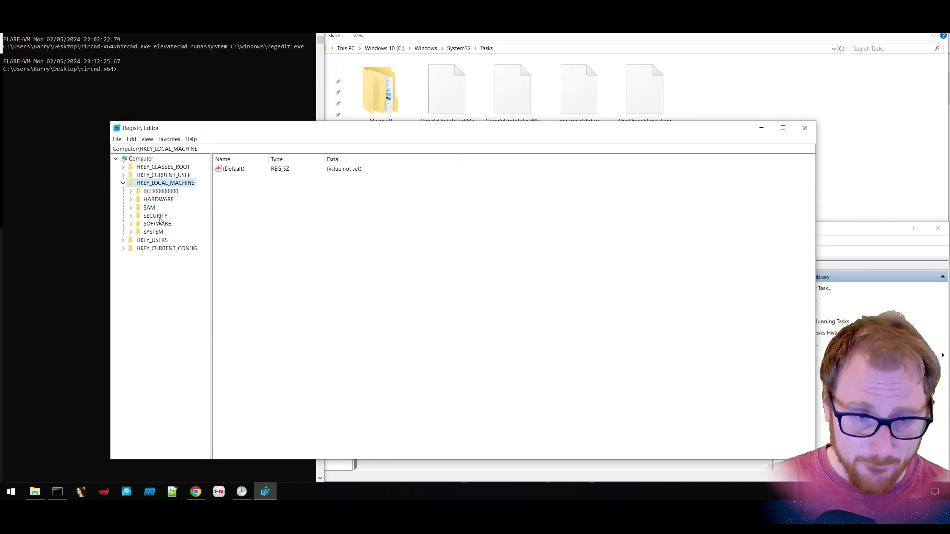
{"action": "double_click", "coordinate": [157, 223]}
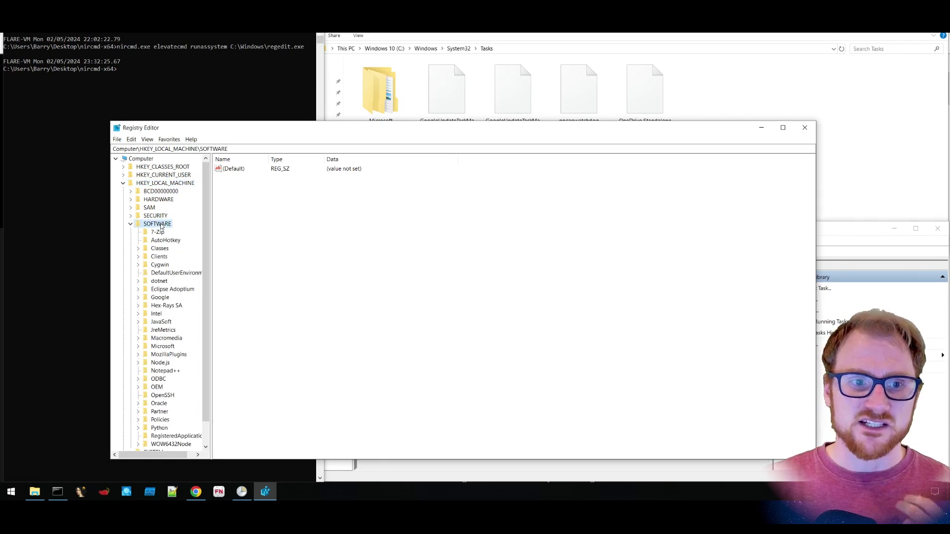
{"action": "scroll", "coordinate": [164, 260], "scroll_direction": "down", "scroll_amount": 1}
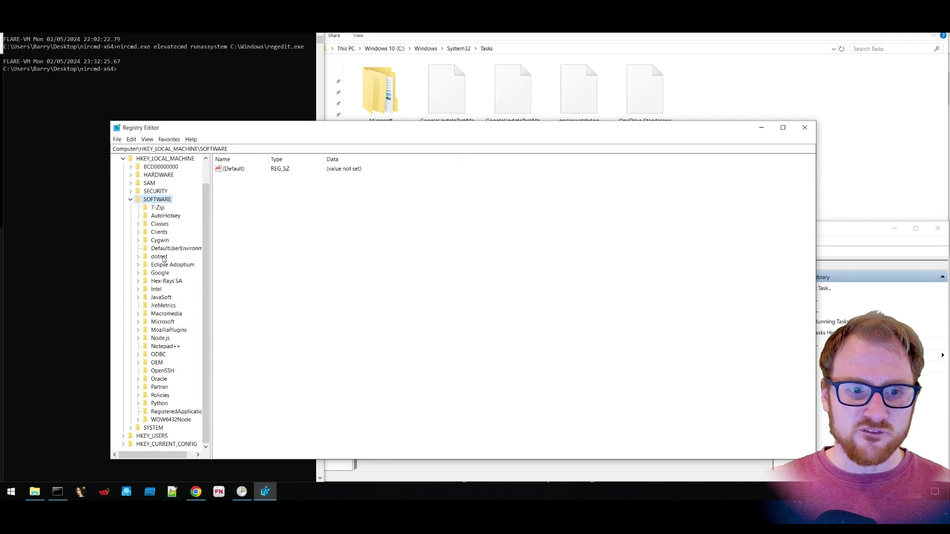
{"action": "double_click", "coordinate": [164, 322]}
{"action": "scroll", "coordinate": [171, 341], "scroll_direction": "down", "scroll_amount": 10}
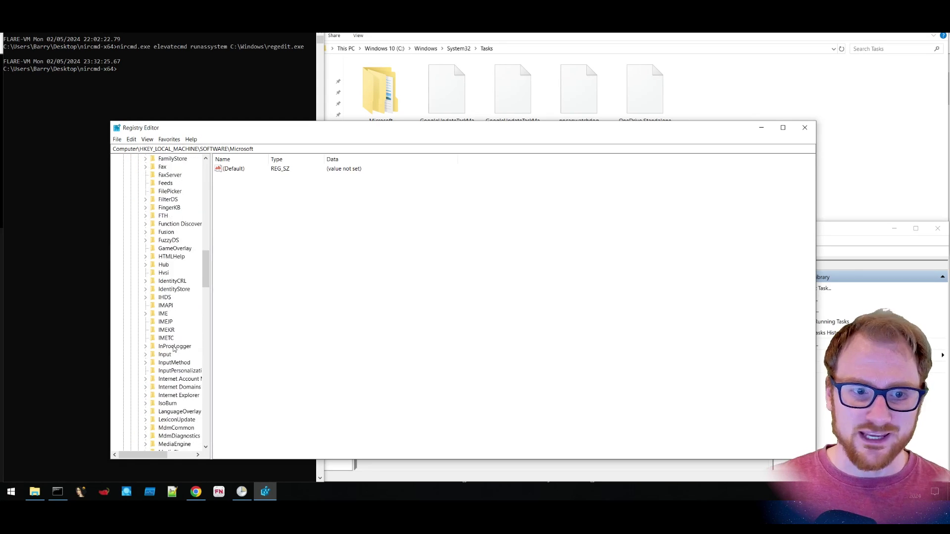
{"action": "scroll", "coordinate": [173, 349], "scroll_direction": "down", "scroll_amount": 20}
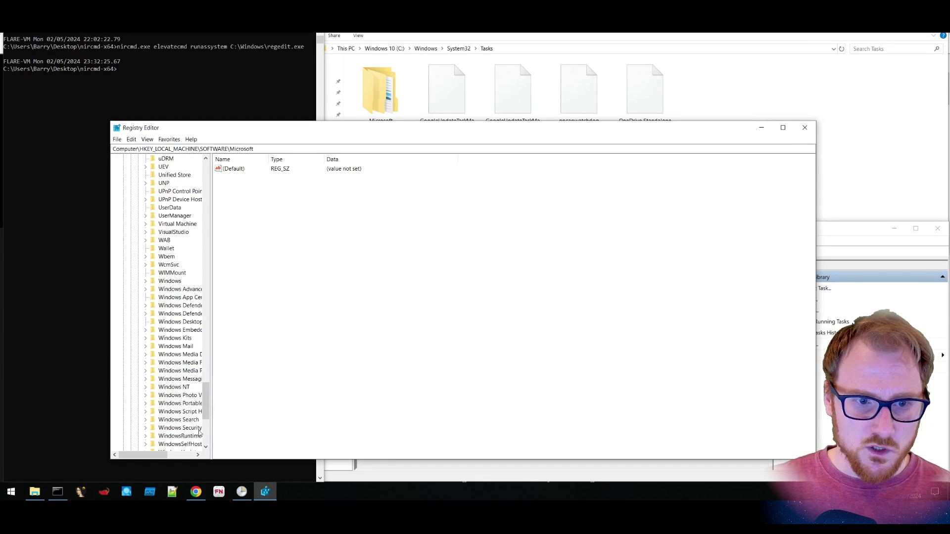
{"action": "double_click", "coordinate": [183, 387]}
{"action": "double_click", "coordinate": [186, 395]}
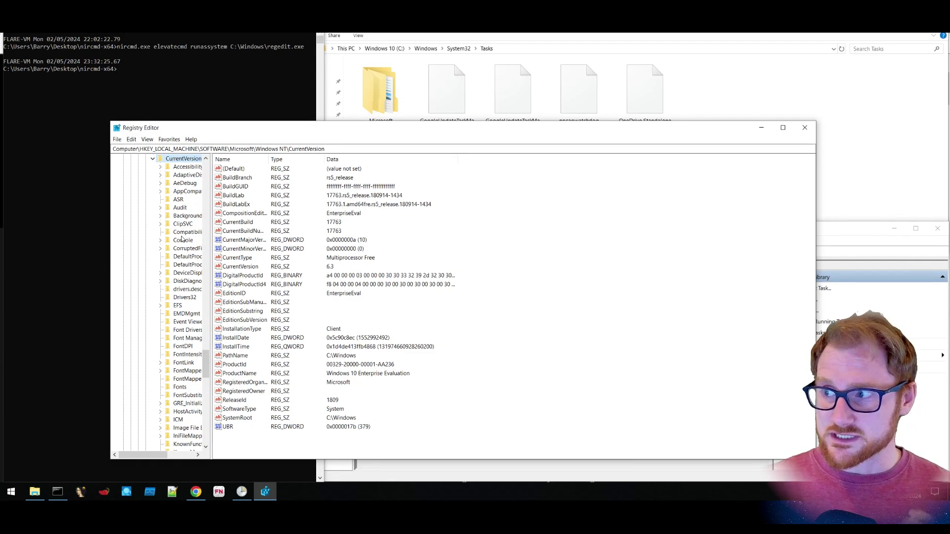
{"action": "scroll", "coordinate": [183, 242], "scroll_direction": "down", "scroll_amount": 17}
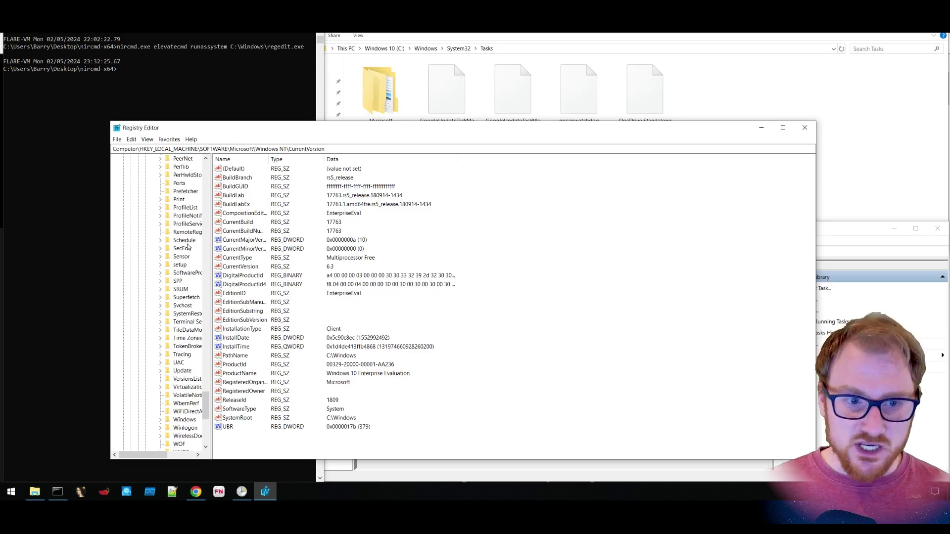
{"action": "double_click", "coordinate": [187, 241]}
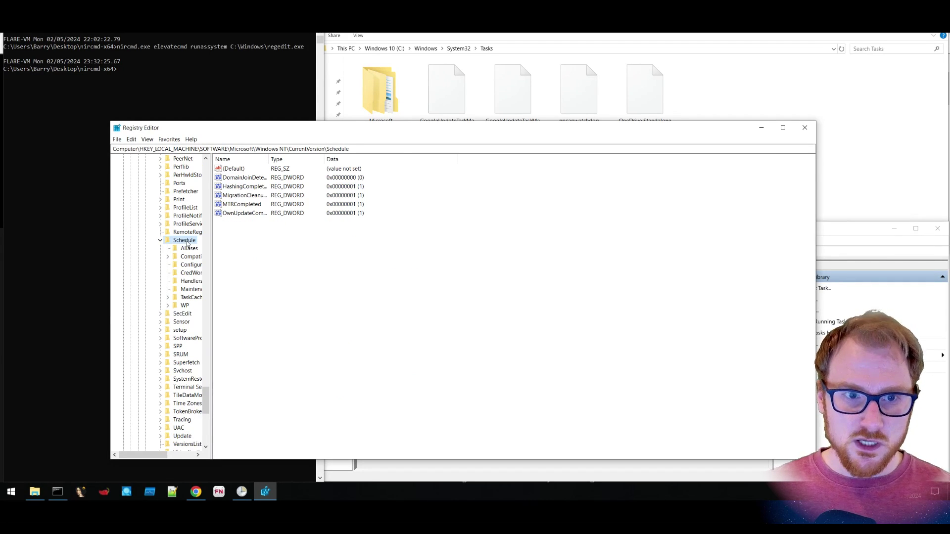
Expand Schedule\TaskCache\Tree and select the CyberRaiju key to show its Id, Index and SD values.
{"action": "left_click", "coordinate": [199, 298]}
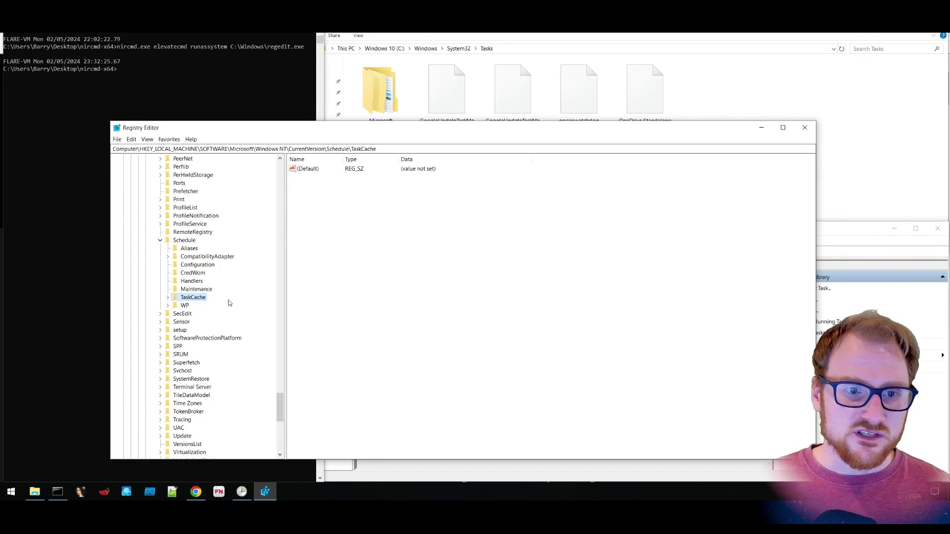
{"action": "double_click", "coordinate": [198, 298]}
{"action": "left_click", "coordinate": [195, 339]}
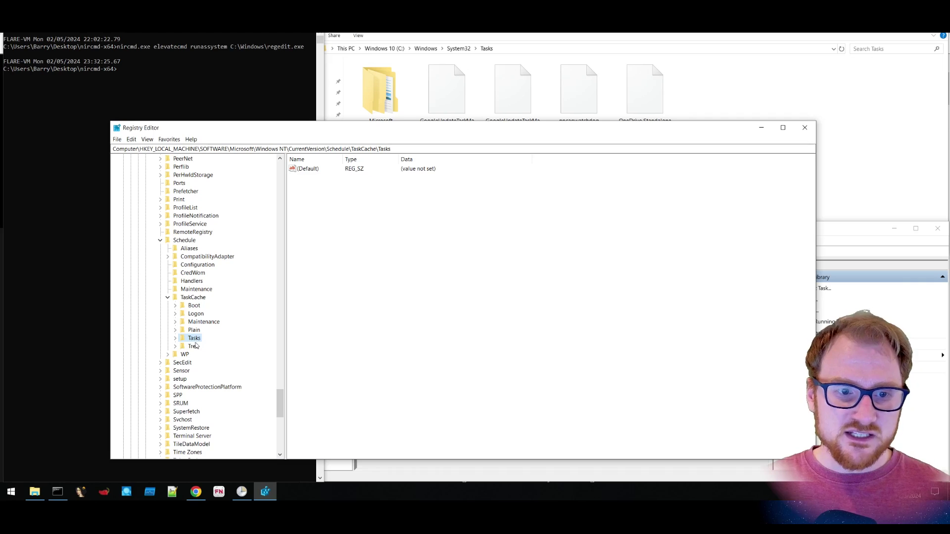
{"action": "left_click", "coordinate": [196, 348]}
{"action": "double_click", "coordinate": [197, 347]}
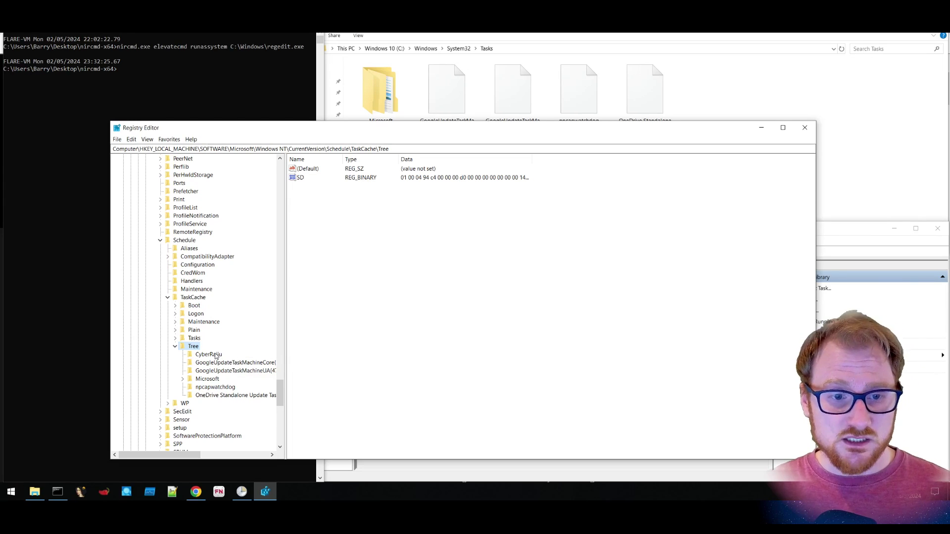
{"action": "left_click", "coordinate": [208, 355]}
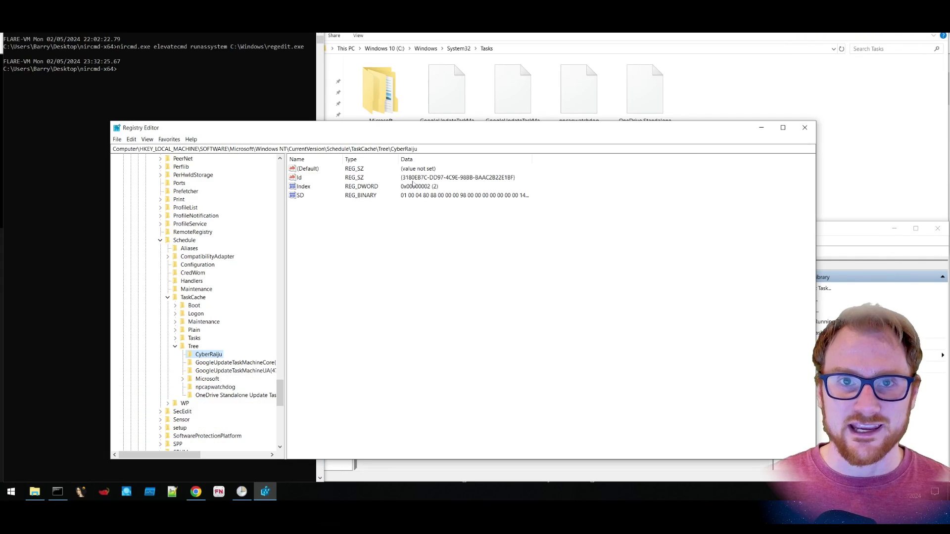
Browse the TaskCache\Tasks GUID keys to find {3180EB7C-…}, whose Path is \CyberRaiju.
{"action": "double_click", "coordinate": [195, 339]}
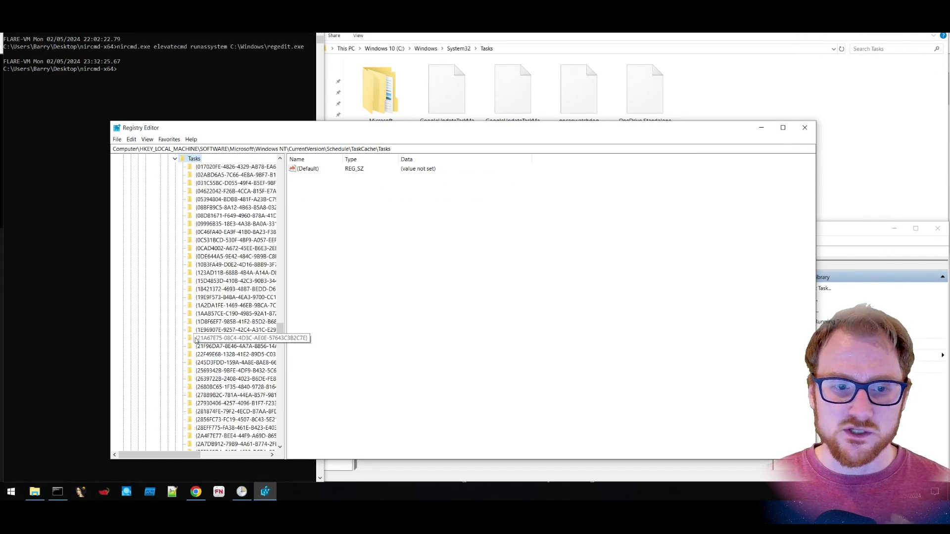
{"action": "scroll", "coordinate": [238, 208], "scroll_direction": "up", "scroll_amount": 1}
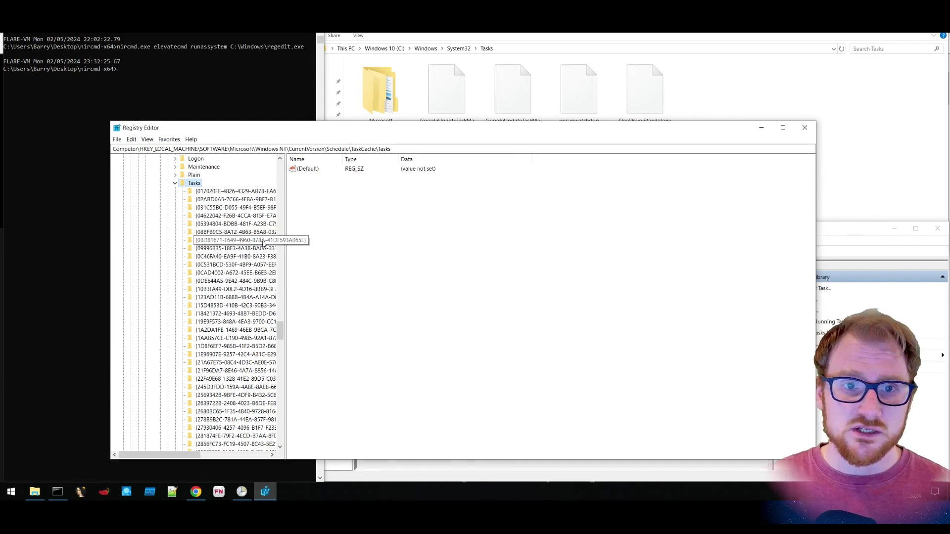
{"action": "scroll", "coordinate": [236, 289], "scroll_direction": "down", "scroll_amount": 8}
{"action": "scroll", "coordinate": [236, 289], "scroll_direction": "down", "scroll_amount": 2}
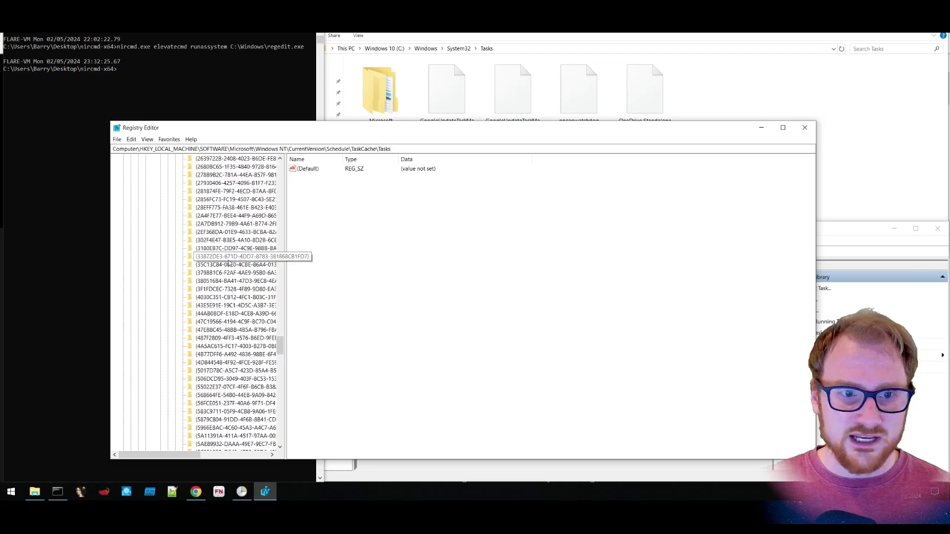
{"action": "left_click", "coordinate": [226, 282]}
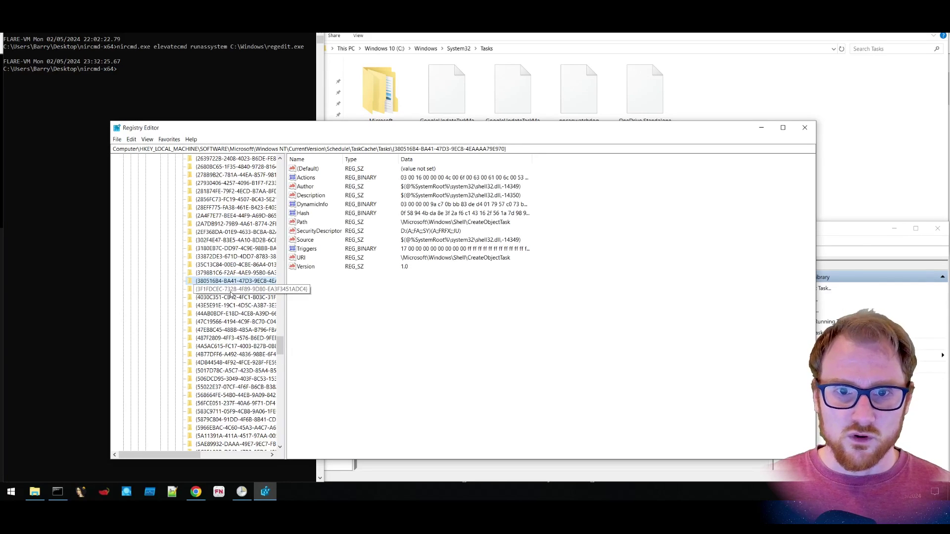
{"action": "left_click", "coordinate": [234, 290]}
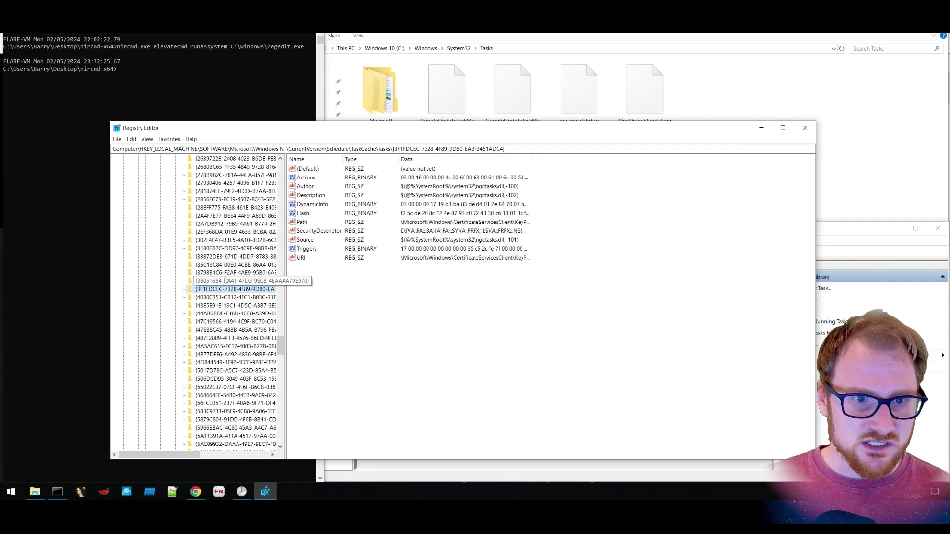
{"action": "left_click", "coordinate": [226, 280]}
{"action": "left_click", "coordinate": [227, 275]}
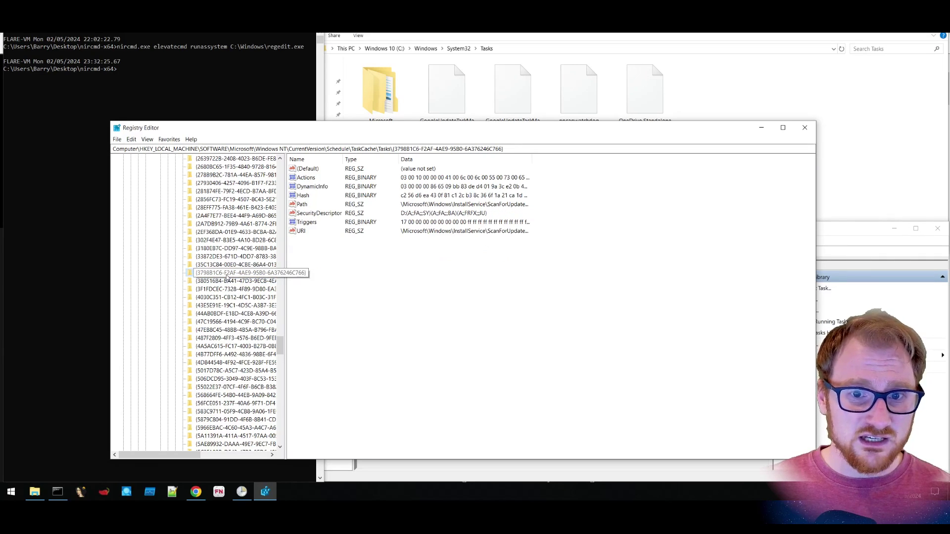
{"action": "key", "text": "Up"}
{"action": "key", "text": "Up"}
{"action": "key", "text": "Up"}
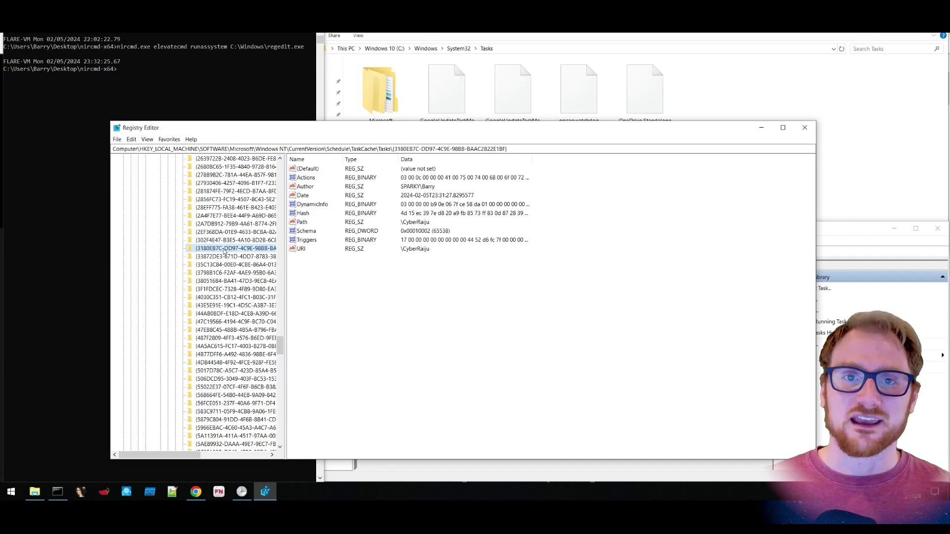
{"action": "right_click", "coordinate": [247, 252]}
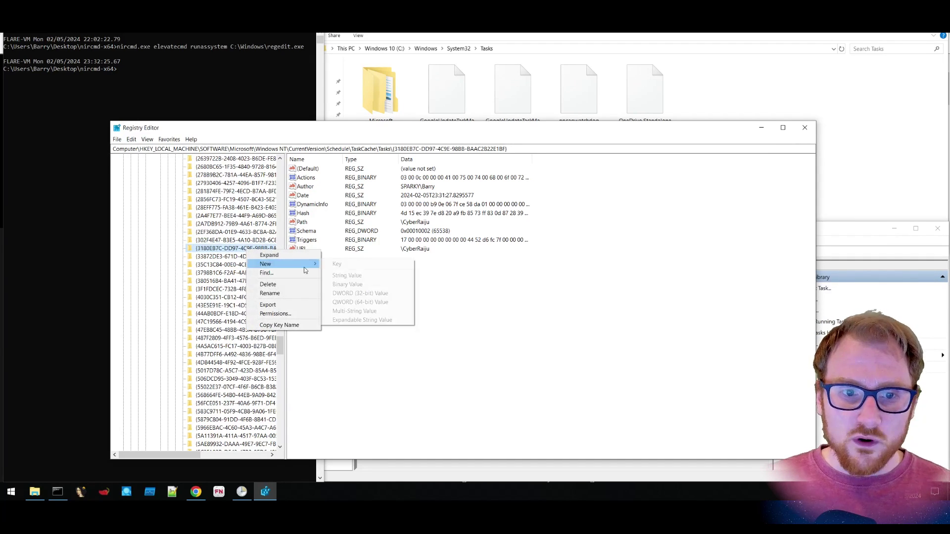
Export the {3180EB7C-…} task key as Tasks.reg into the Downloads folder.
{"action": "left_click", "coordinate": [289, 305]}
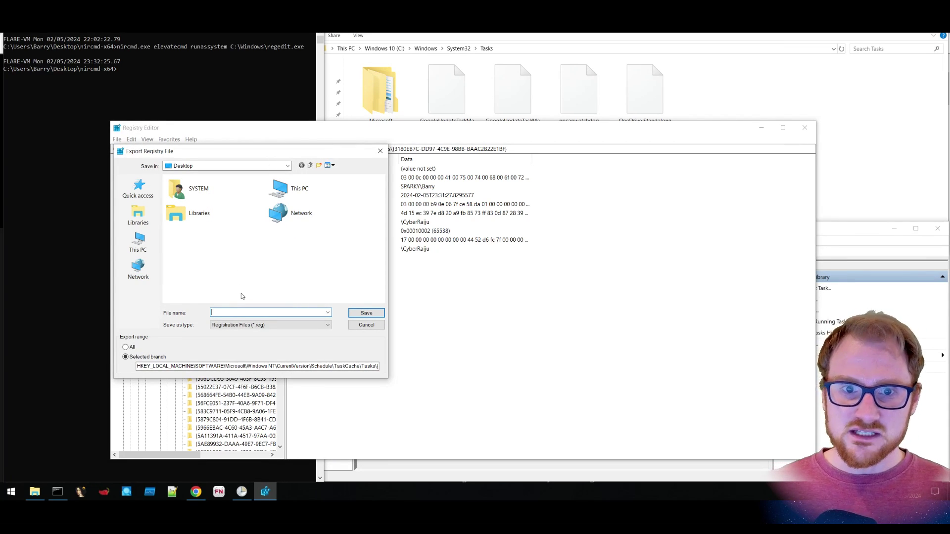
{"action": "left_click_drag", "start_coordinate": [319, 156], "coordinate": [459, 227]}
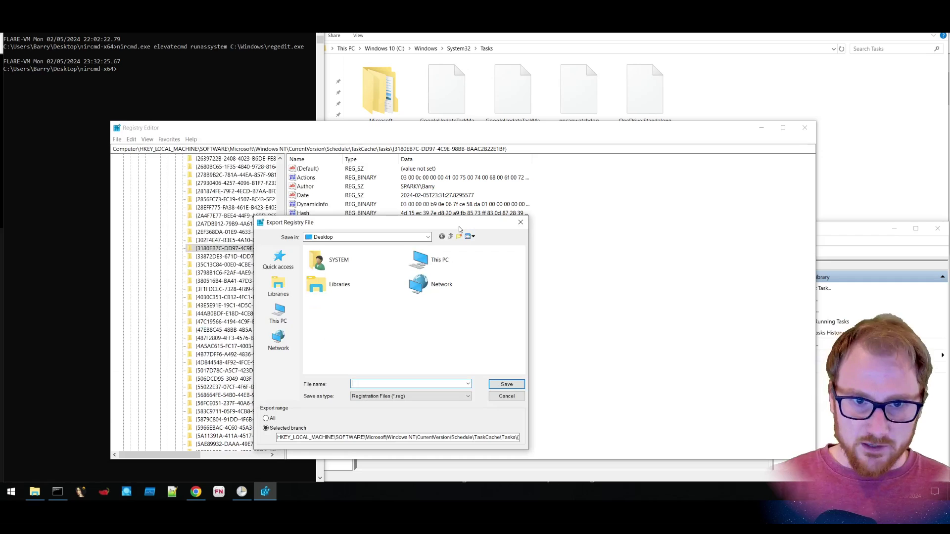
{"action": "type", "text": "sks"}
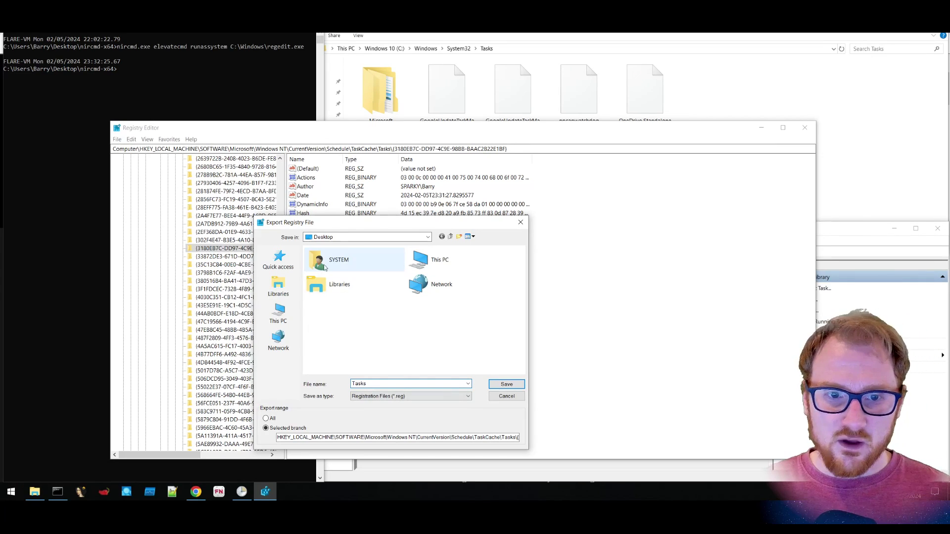
{"action": "left_click", "coordinate": [429, 264]}
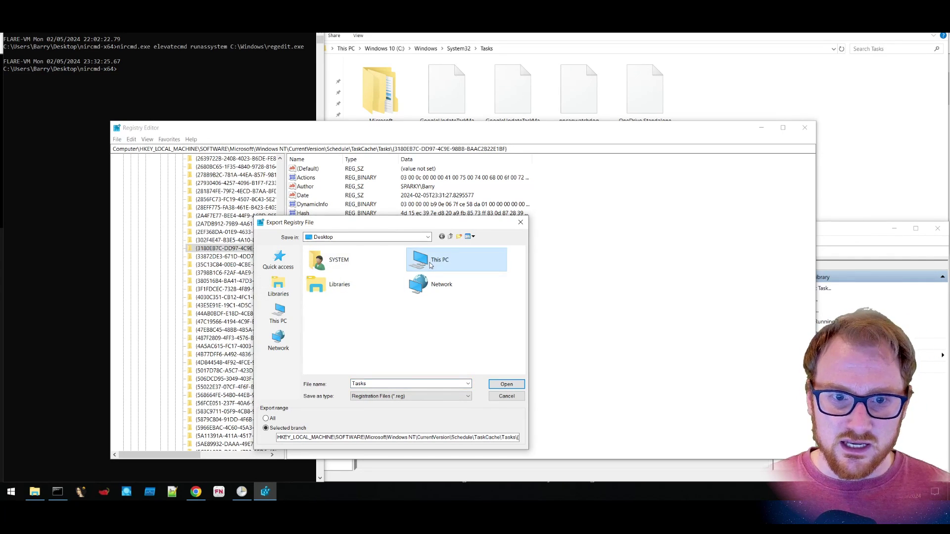
{"action": "double_click", "coordinate": [430, 264]}
{"action": "double_click", "coordinate": [325, 261]}
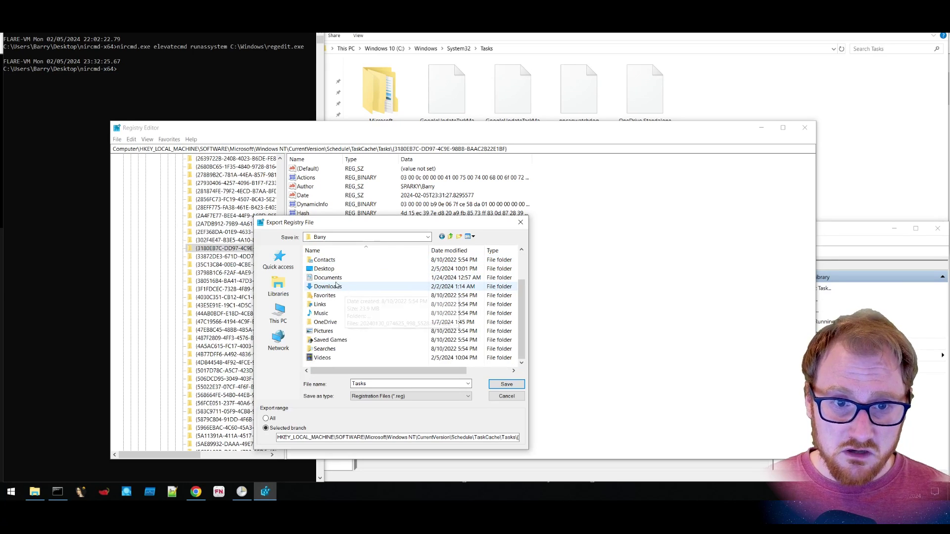
{"action": "double_click", "coordinate": [326, 286]}
{"action": "left_click", "coordinate": [507, 385]}
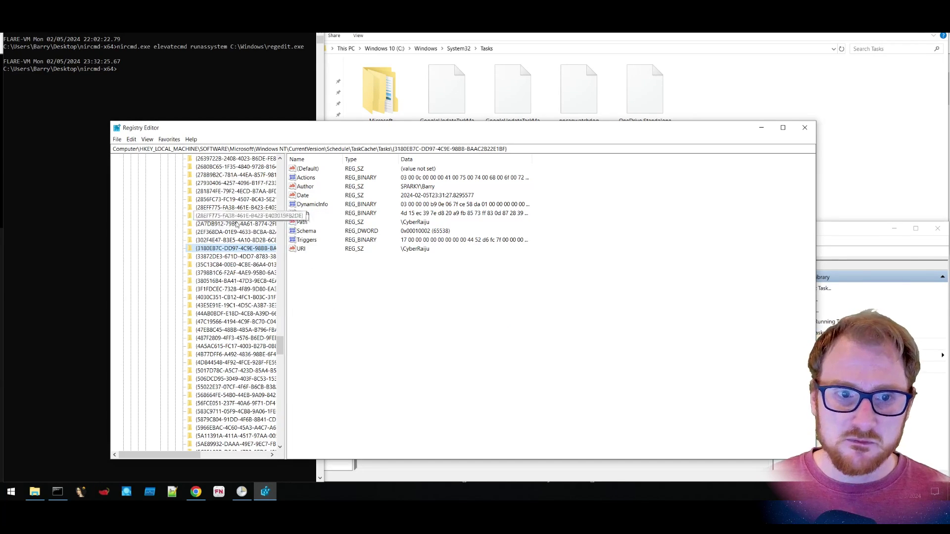
Export the TaskCache\Tree\CyberRaiju key to a .reg backup file on the Desktop.
{"action": "scroll", "coordinate": [202, 355], "scroll_direction": "up", "scroll_amount": 20}
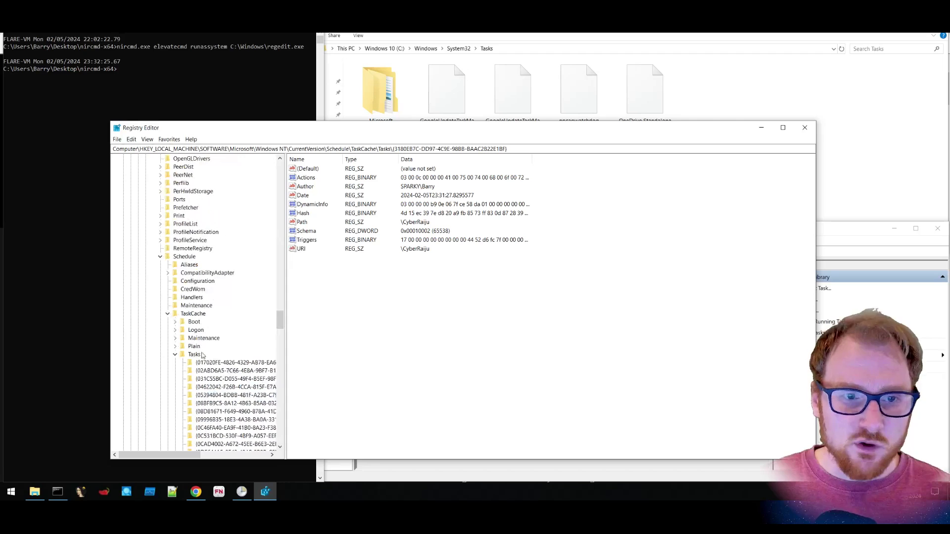
{"action": "left_click", "coordinate": [175, 355]}
{"action": "left_click", "coordinate": [215, 371]}
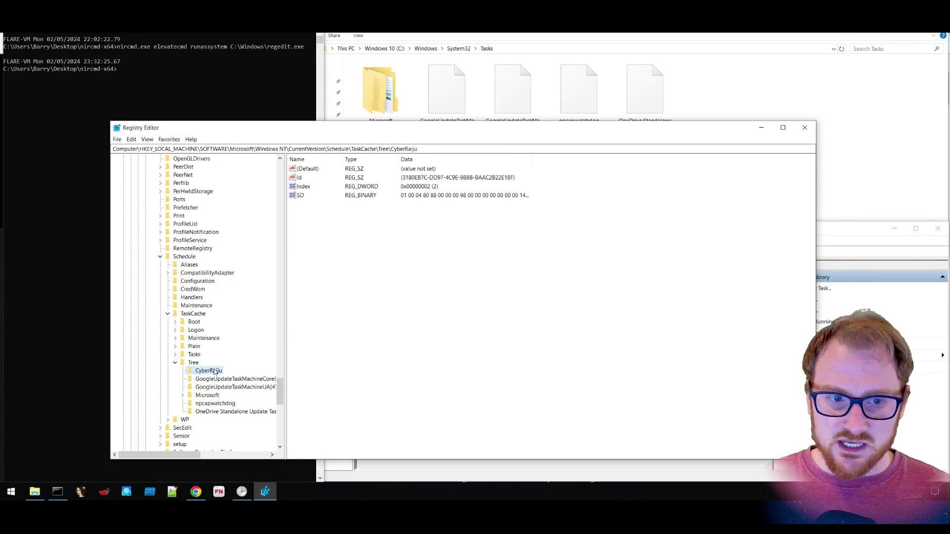
{"action": "right_click", "coordinate": [215, 372]}
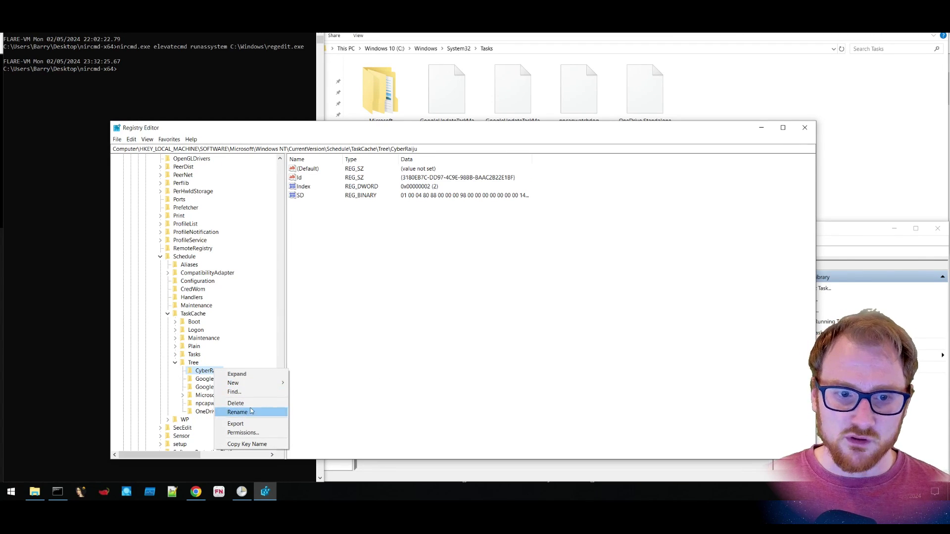
{"action": "left_click", "coordinate": [245, 424]}
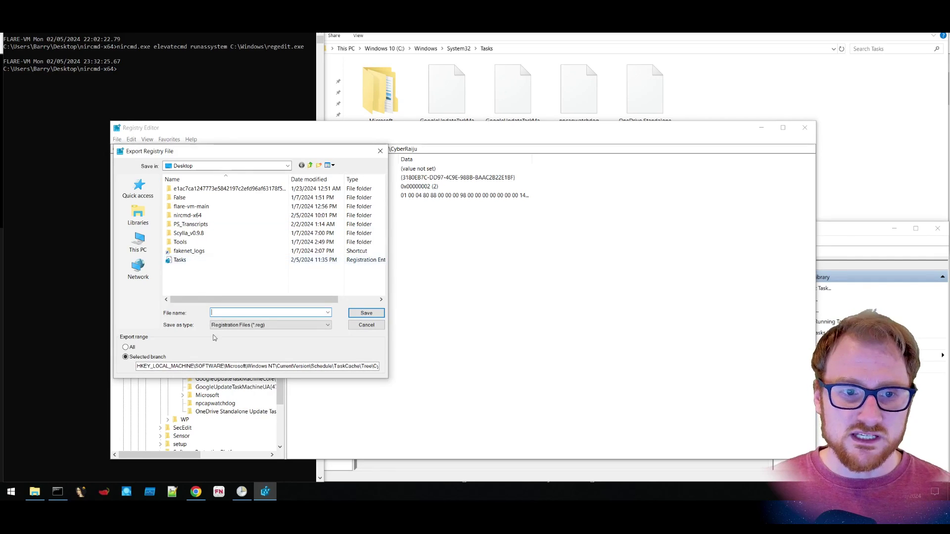
{"action": "left_click_drag", "start_coordinate": [301, 152], "coordinate": [438, 211]}
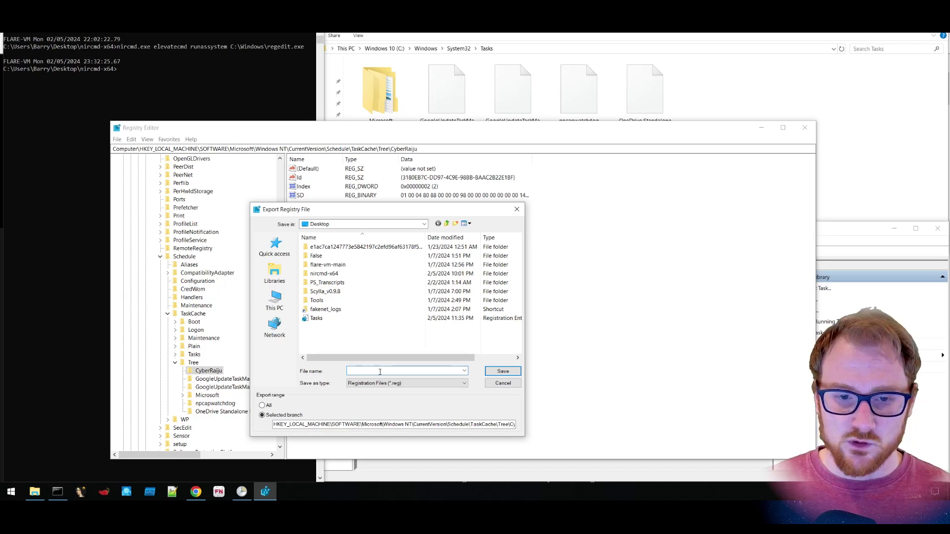
{"action": "type", "text": "t"}
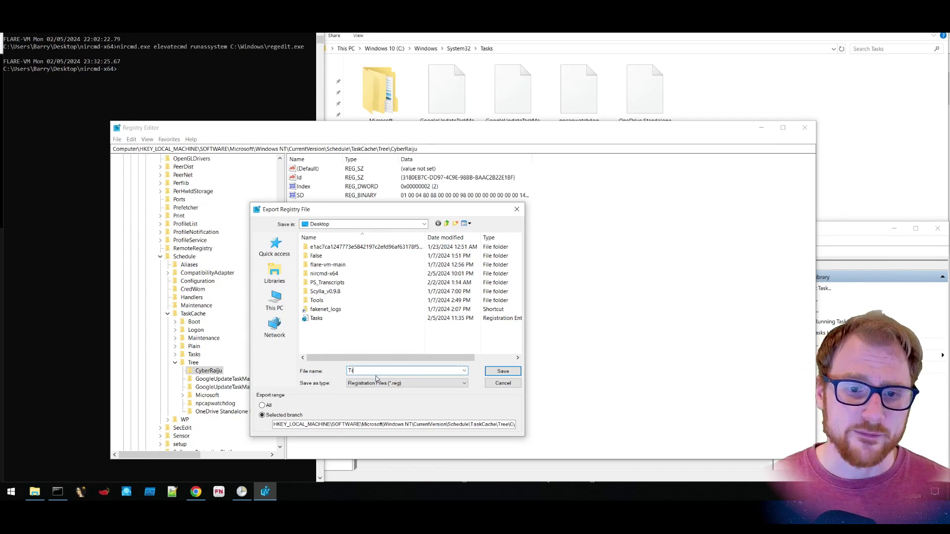
{"action": "key", "text": "Return"}
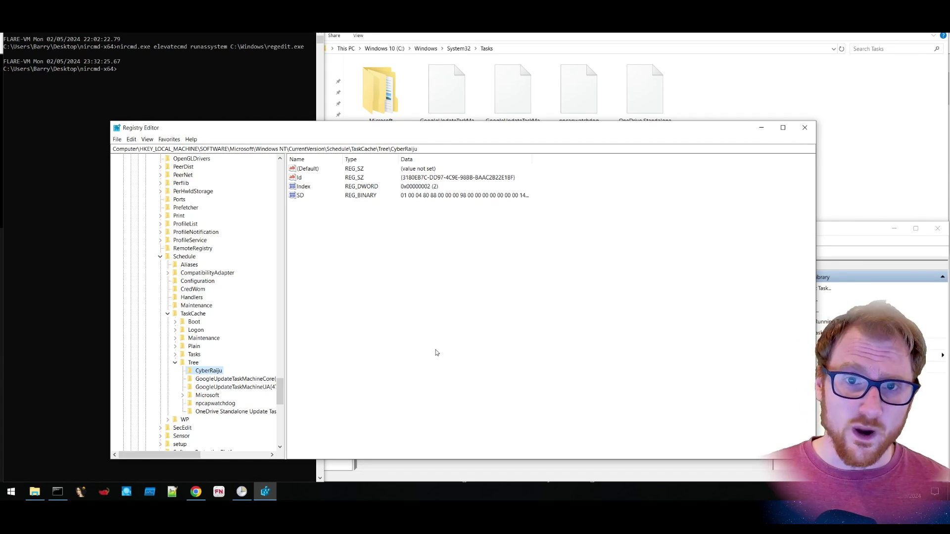
{"action": "left_click", "coordinate": [300, 196]}
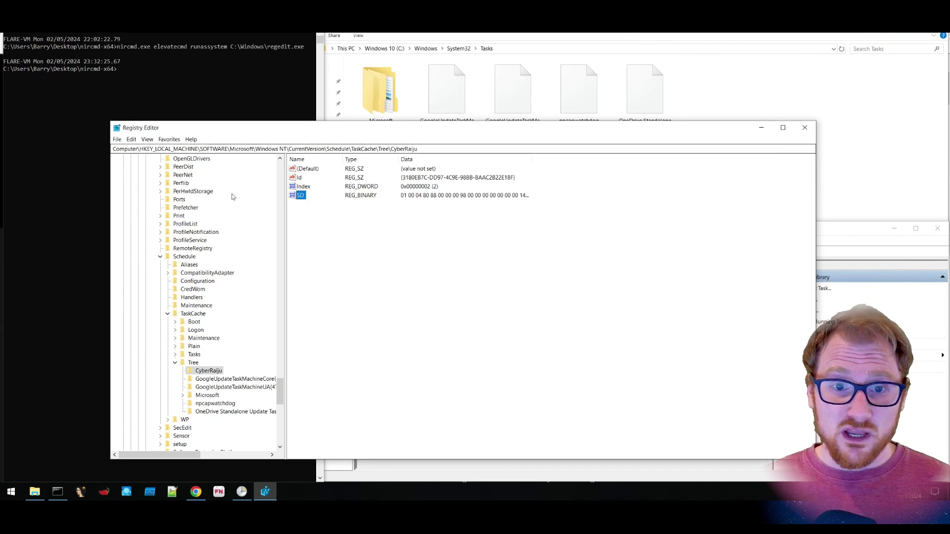
Delete the SD value from the CyberRaiju key, confirming with Yes.
{"action": "right_click", "coordinate": [300, 199]}
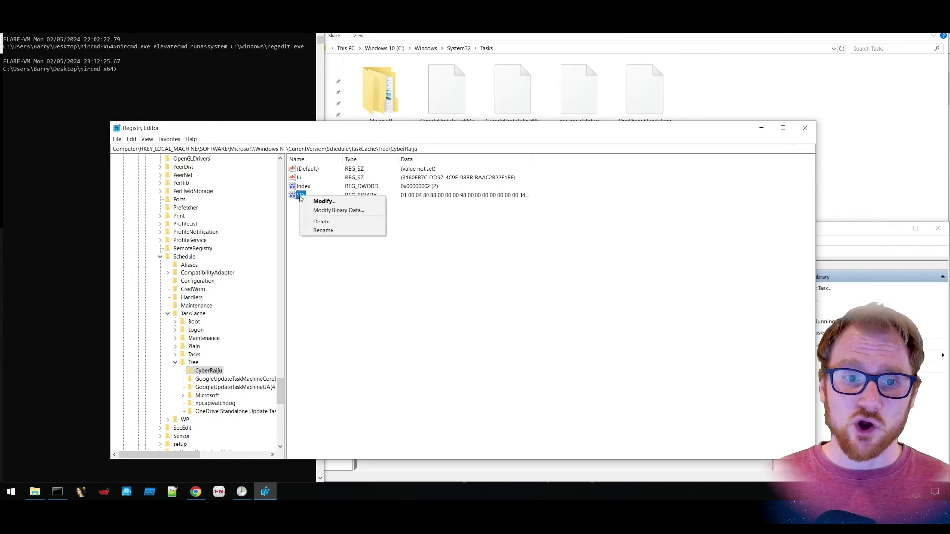
{"action": "left_click", "coordinate": [335, 223]}
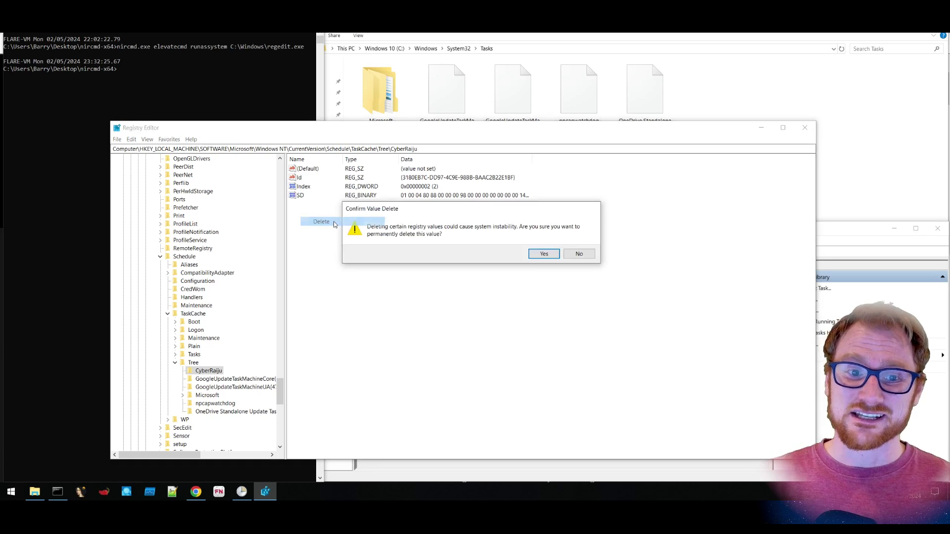
{"action": "left_click", "coordinate": [543, 254]}
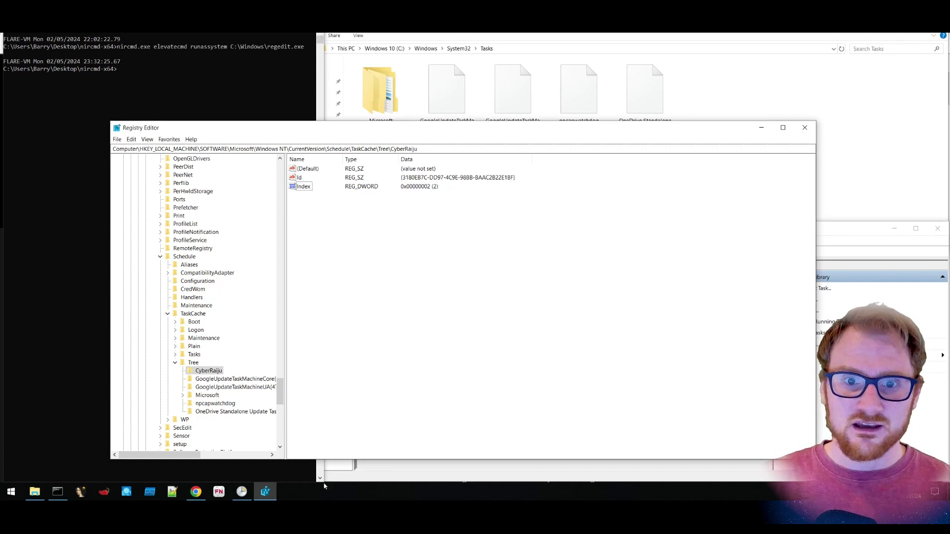
{"action": "left_click", "coordinate": [241, 491]}
Refresh Task Scheduler's library through Action > Refresh to confirm CyberRaiju is gone.
{"action": "left_click", "coordinate": [317, 241]}
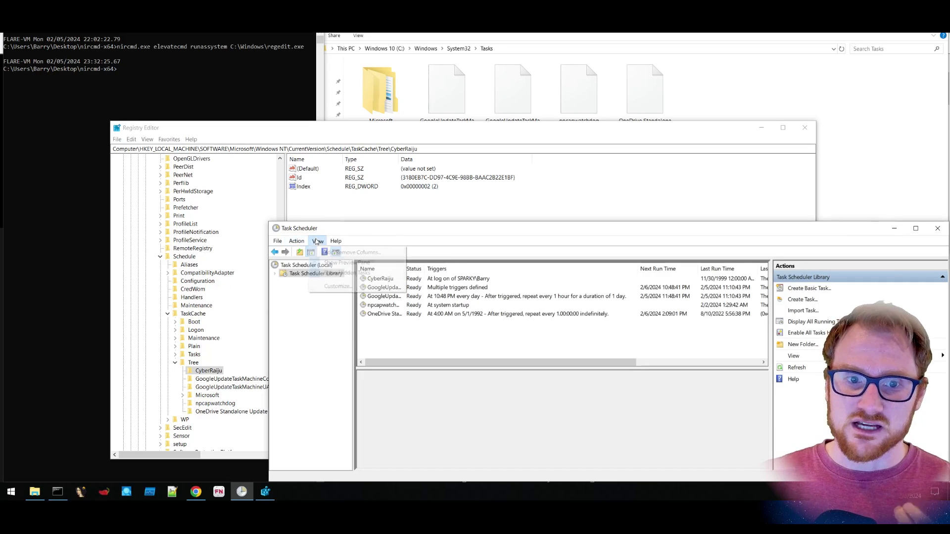
{"action": "left_click", "coordinate": [311, 320]}
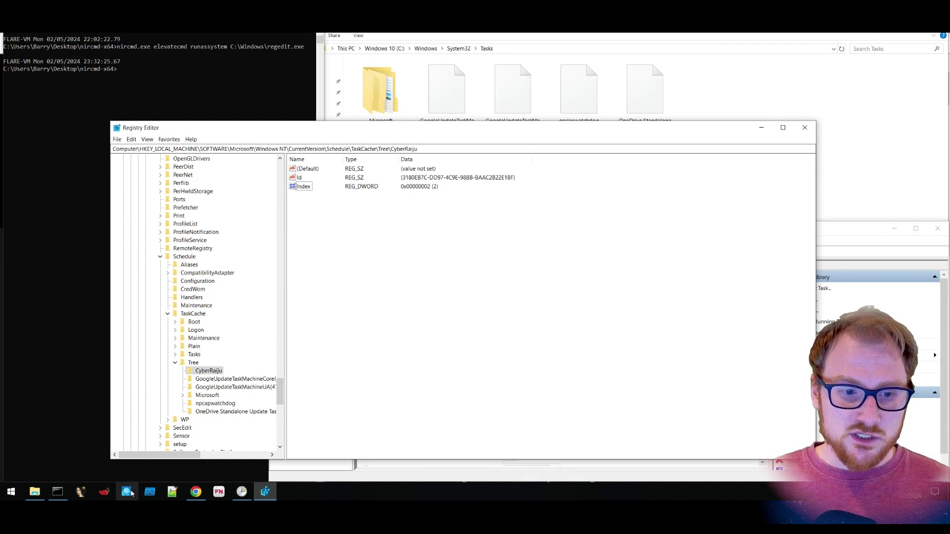
Launch Autoruns from the command prompt and view its Scheduled Tasks tab, where CyberRaiju is absent.
{"action": "left_click", "coordinate": [192, 78]}
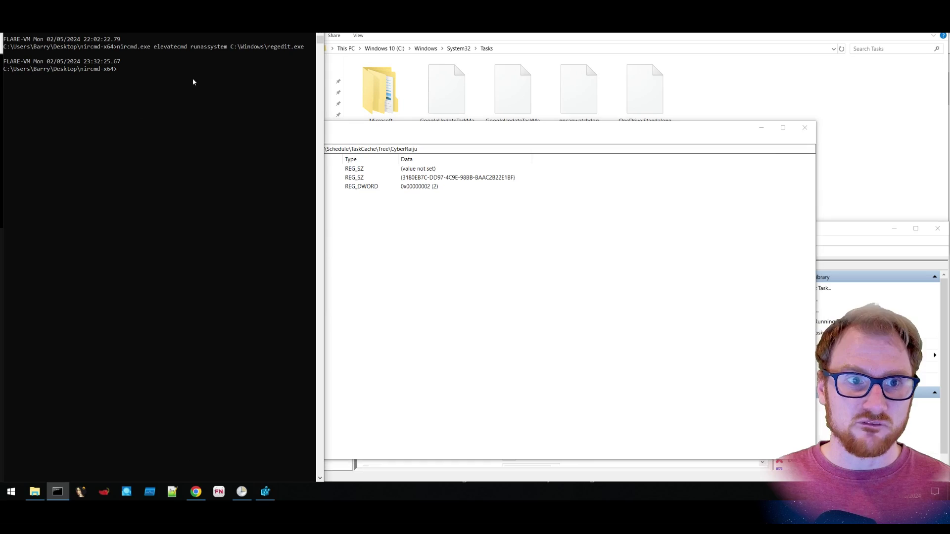
{"action": "type", "text": "autoruns"}
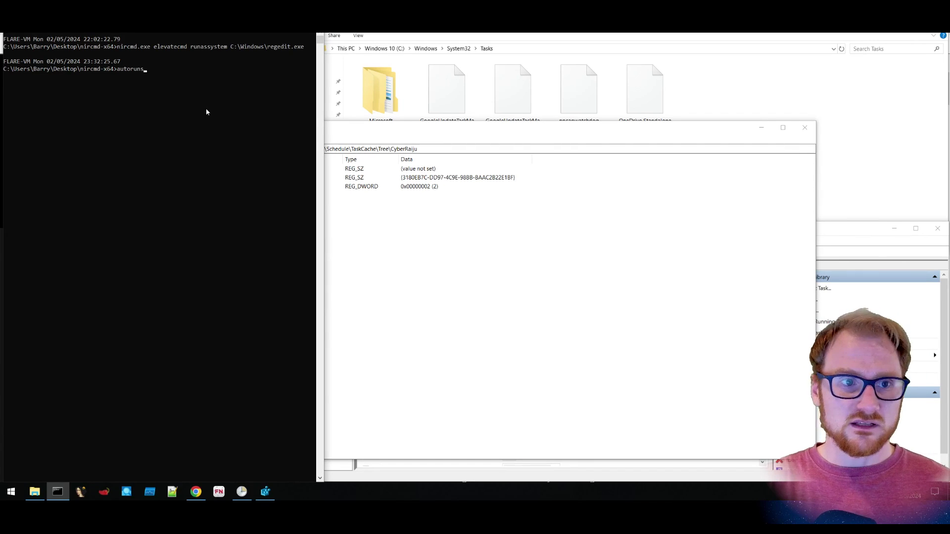
{"action": "key", "text": "Return"}
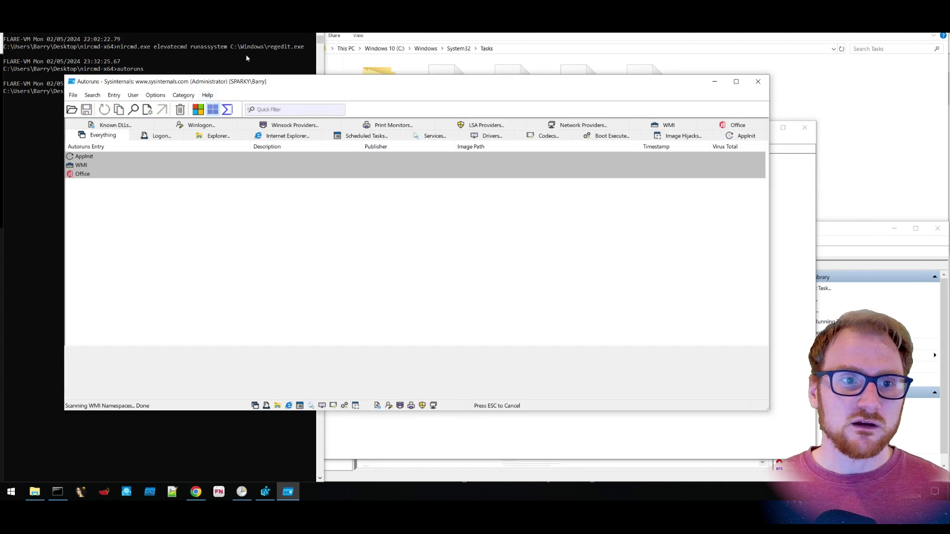
{"action": "left_click", "coordinate": [342, 135]}
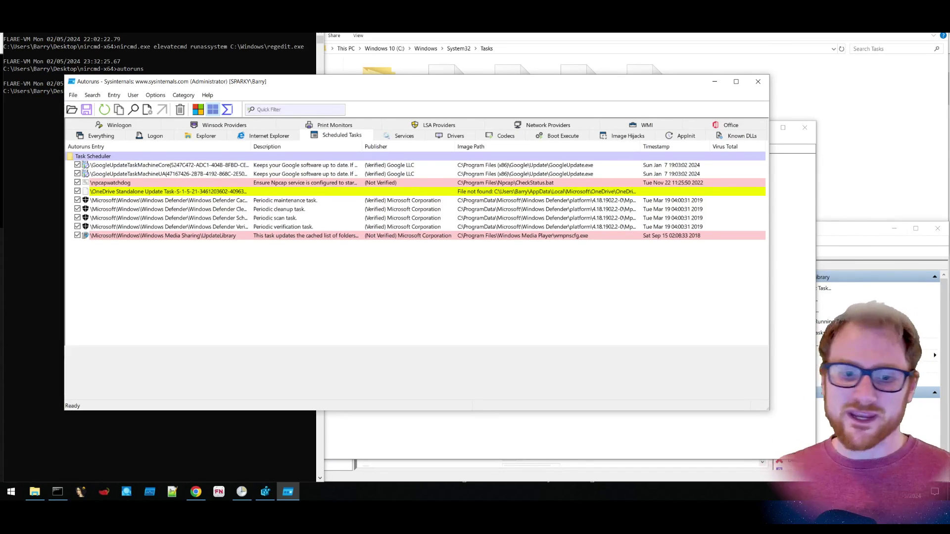
Start PowerShell and run the gci TaskCache\Tree search for keys without SD, which returns CyberRaiju.
{"action": "left_click", "coordinate": [221, 63]}
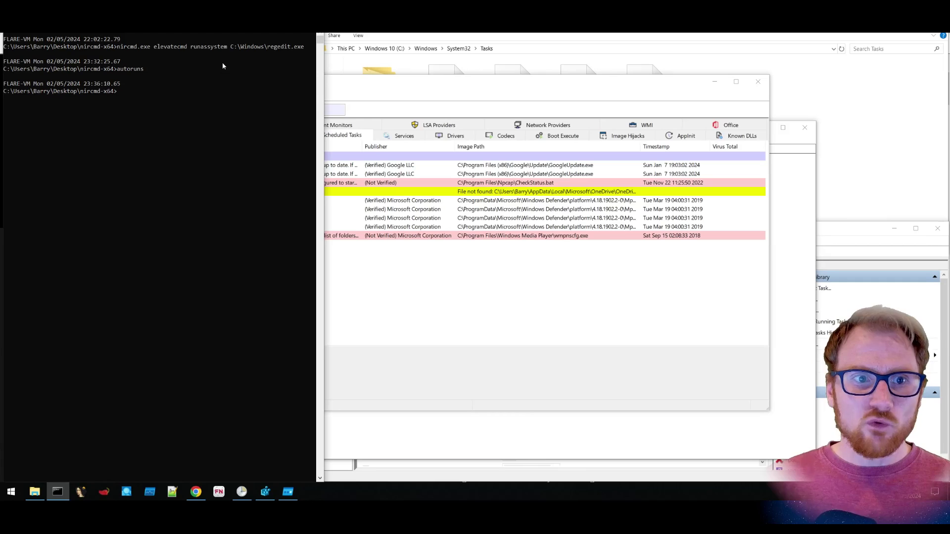
{"action": "type", "text": "power"}
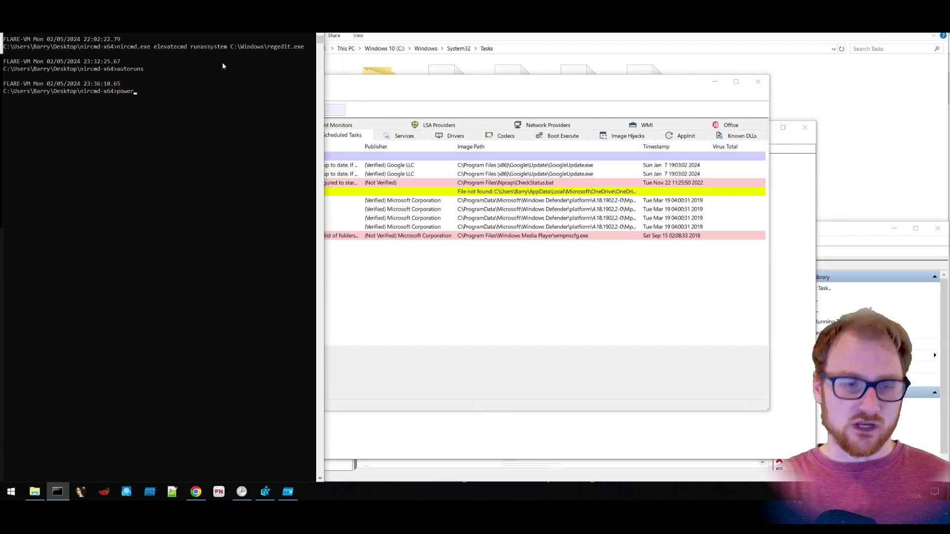
{"action": "type", "text": "hhell"}
{"action": "key", "text": "Return"}
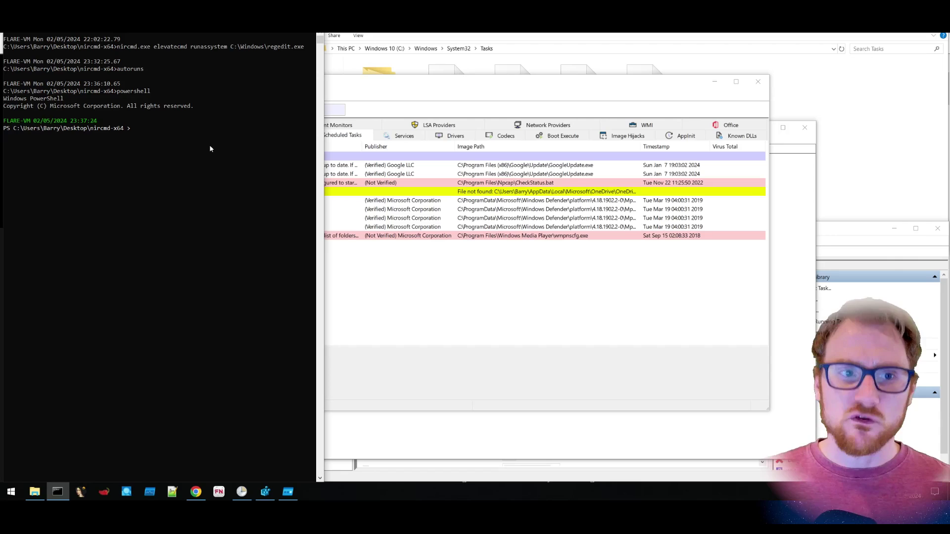
{"action": "right_click", "coordinate": [233, 138]}
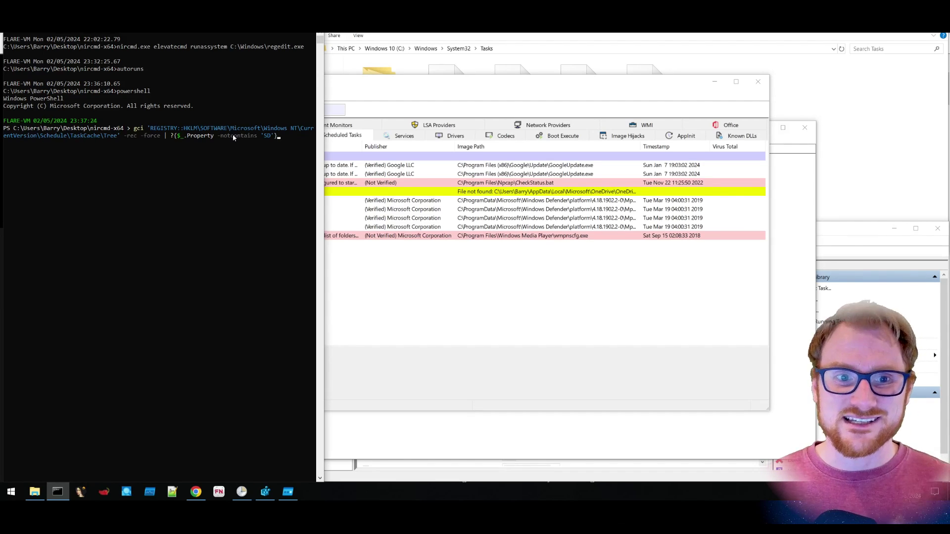
{"action": "key", "text": "Return"}
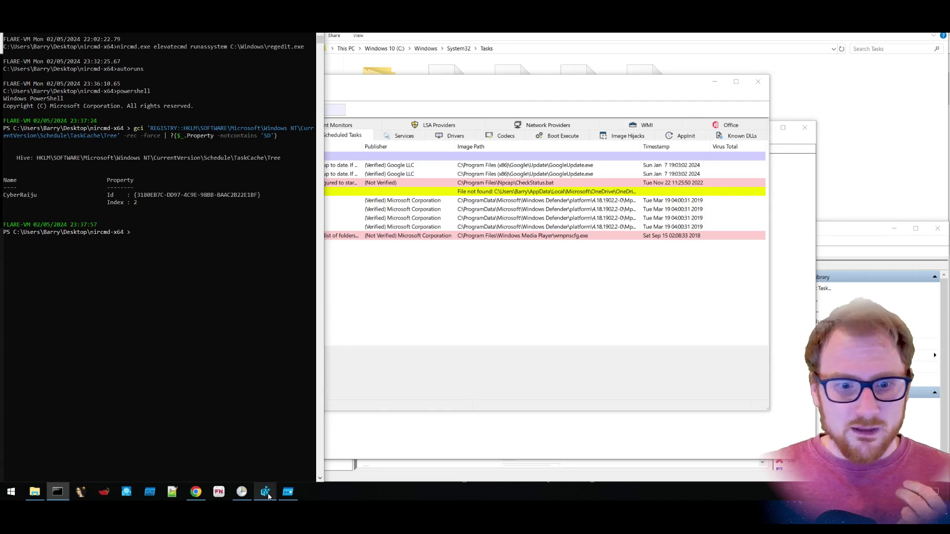
{"action": "left_click", "coordinate": [267, 492]}
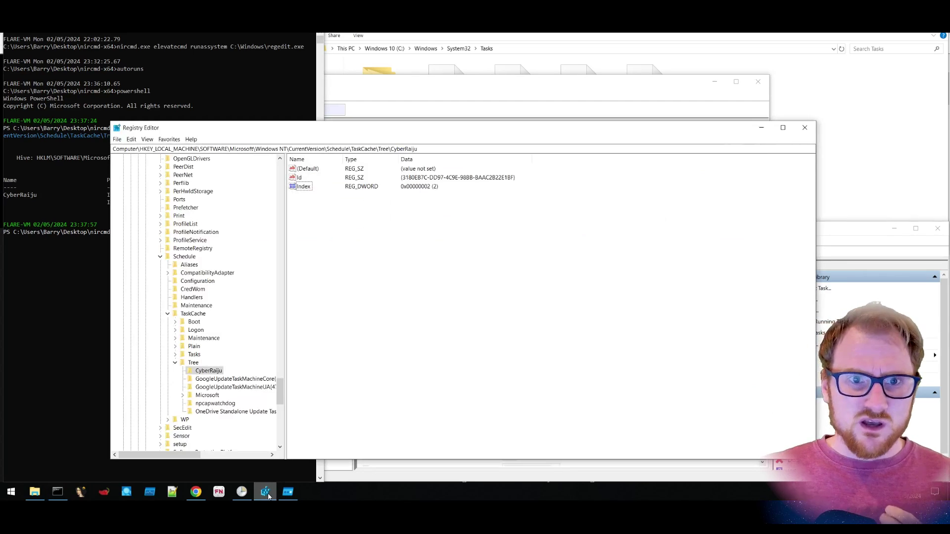
Add a new Binary Value to the CyberRaiju key from the values pane's New menu.
{"action": "right_click", "coordinate": [334, 204]}
{"action": "mouse_move", "coordinate": [355, 206]}
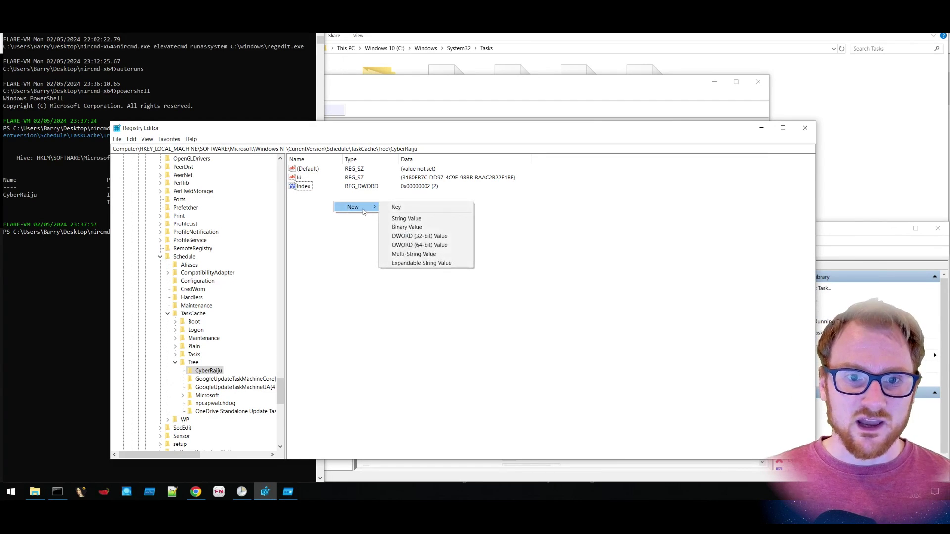
{"action": "left_click", "coordinate": [421, 229]}
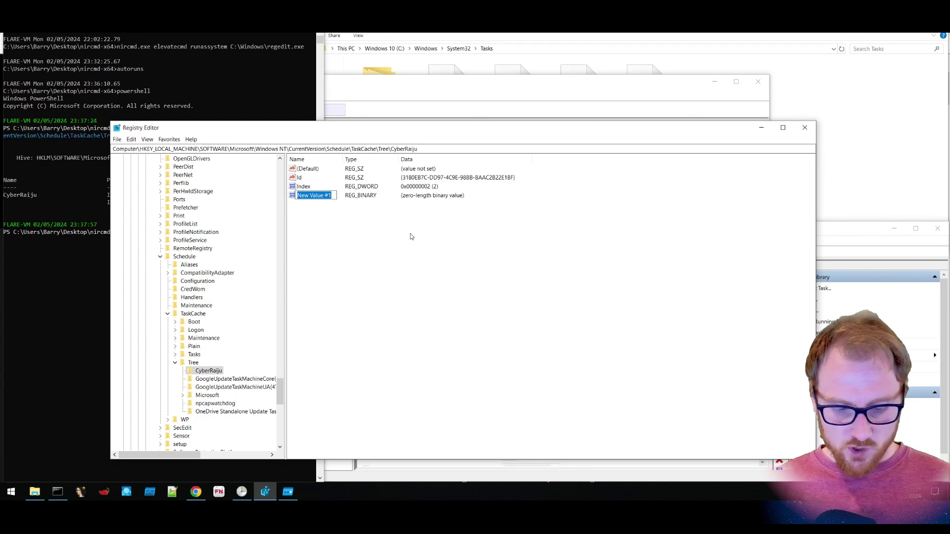
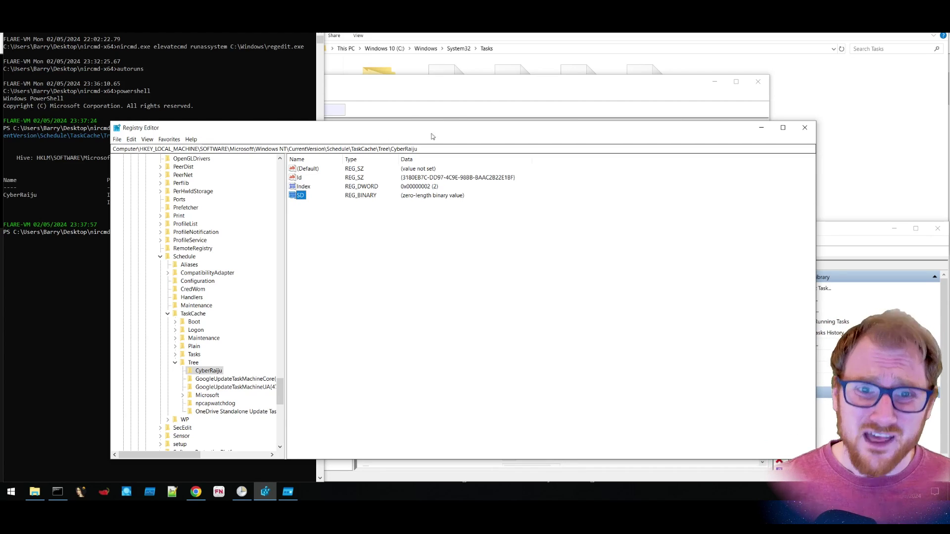
Rescan Autoruns entries to check that the CyberRaiju scheduled task is gone.
{"action": "left_click", "coordinate": [469, 99]}
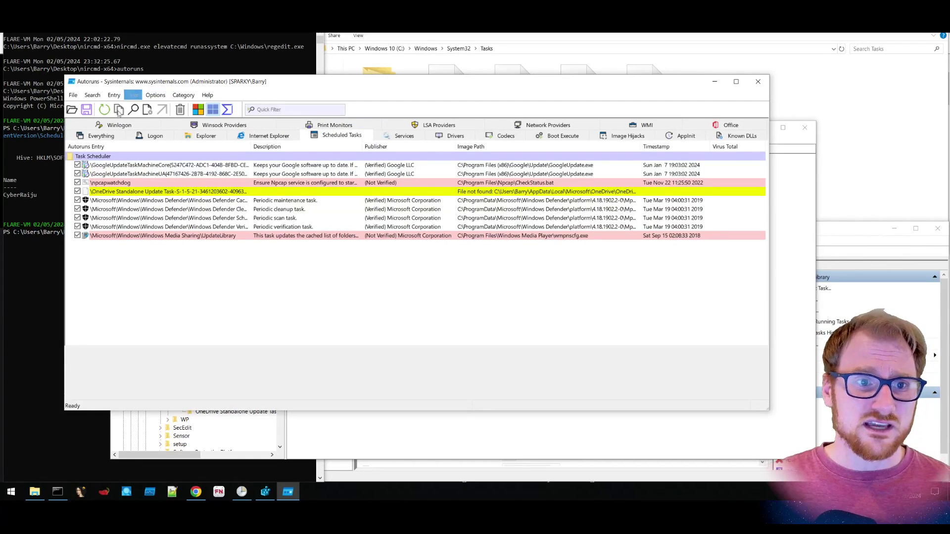
{"action": "left_click", "coordinate": [104, 109]}
Refresh the Task Scheduler Library, leaving four tasks listed and CyberRaiju absent.
{"action": "left_click", "coordinate": [607, 472]}
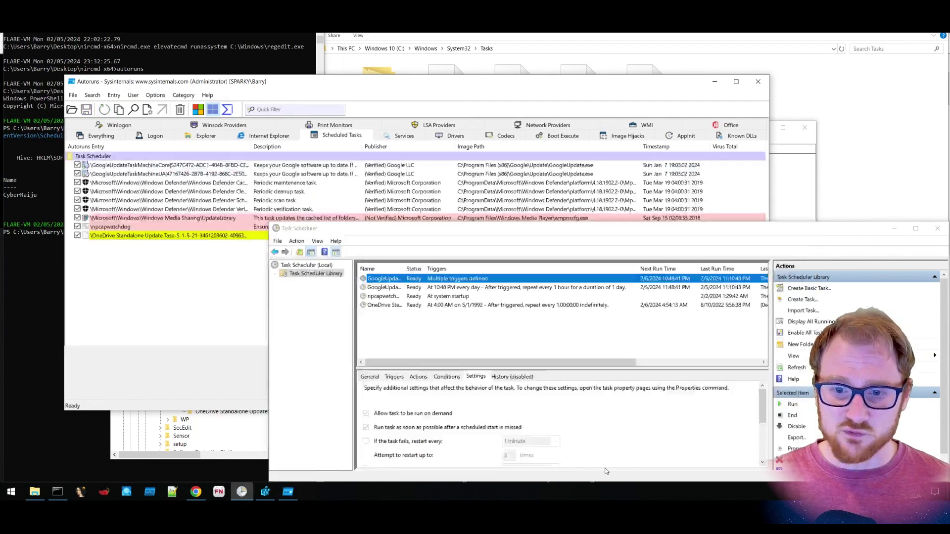
{"action": "left_click", "coordinate": [320, 242]}
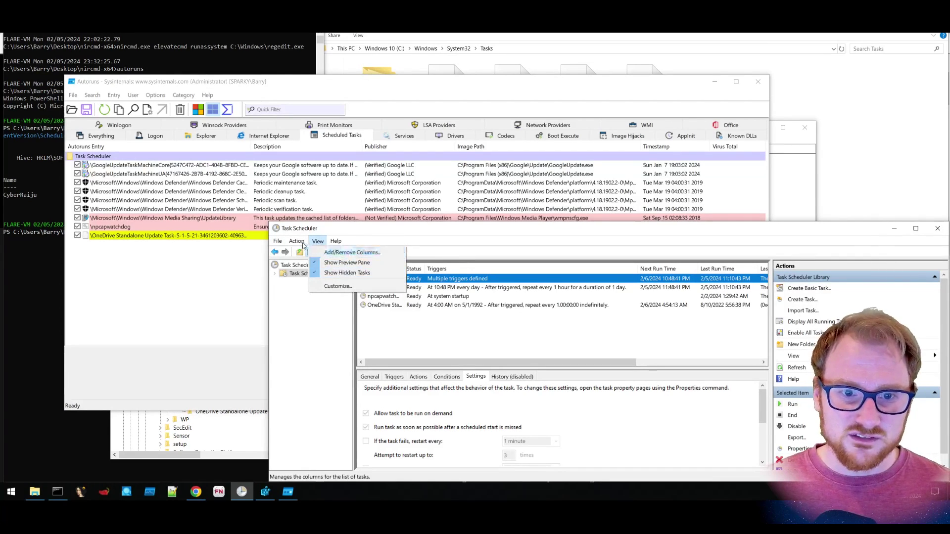
{"action": "left_click", "coordinate": [339, 274]}
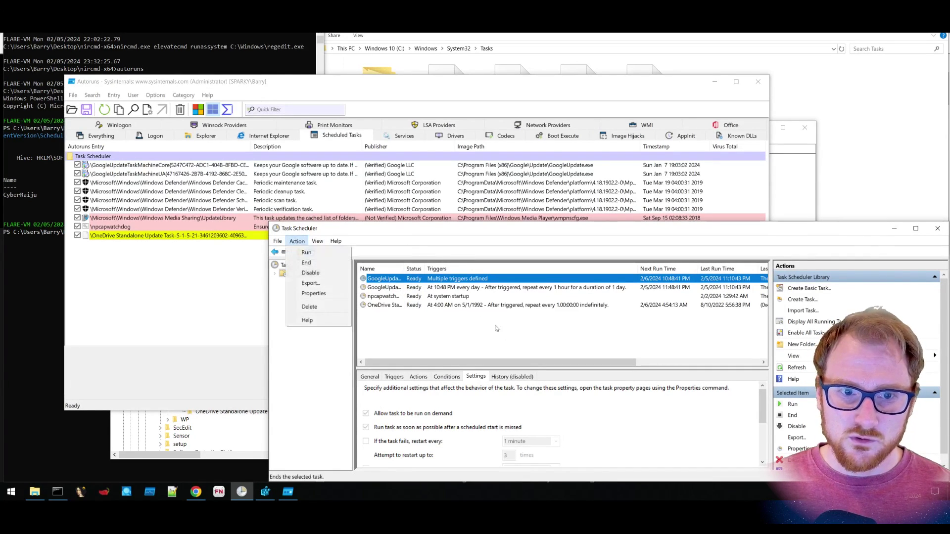
{"action": "right_click", "coordinate": [442, 340]}
{"action": "left_click", "coordinate": [465, 380]}
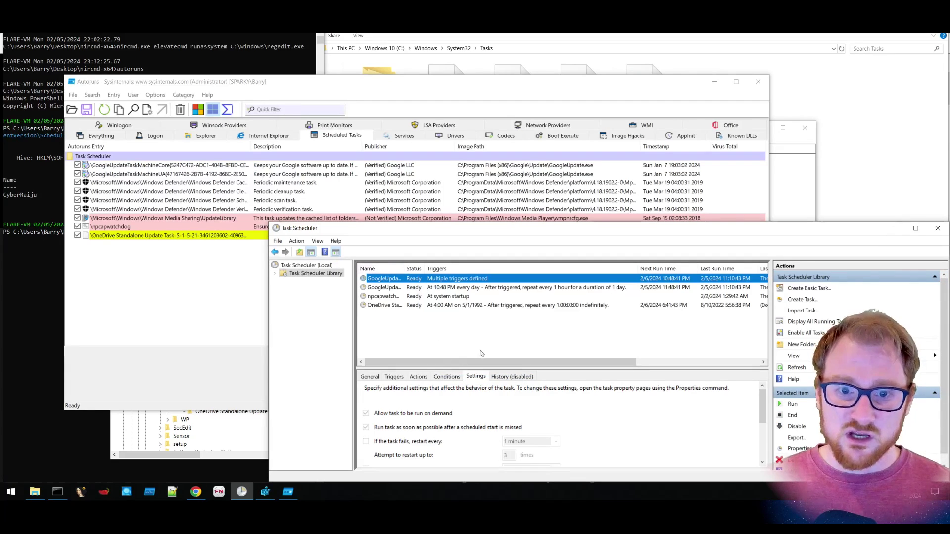
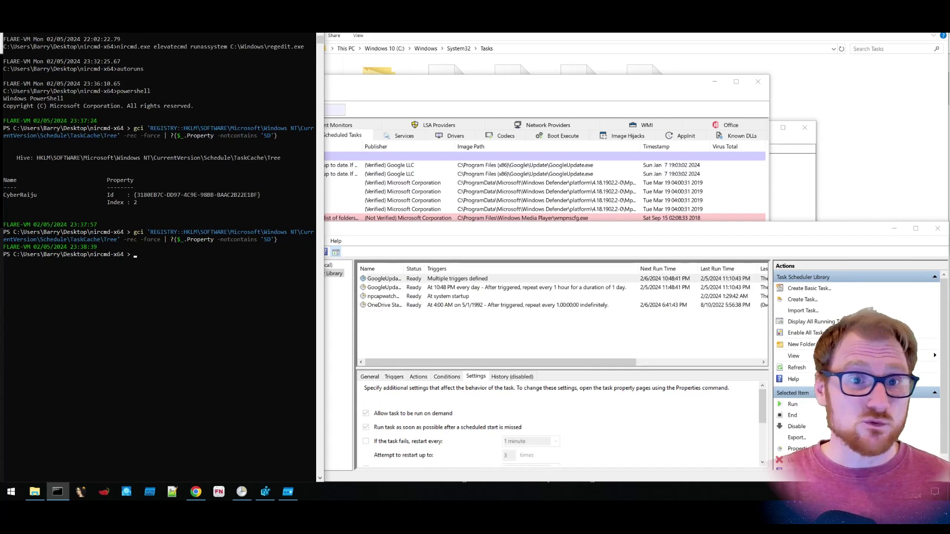
Minimize PowerShell and close Task Scheduler and Autoruns, leaving Registry Editor on the CyberRaiju task key.
{"action": "left_click", "coordinate": [58, 491]}
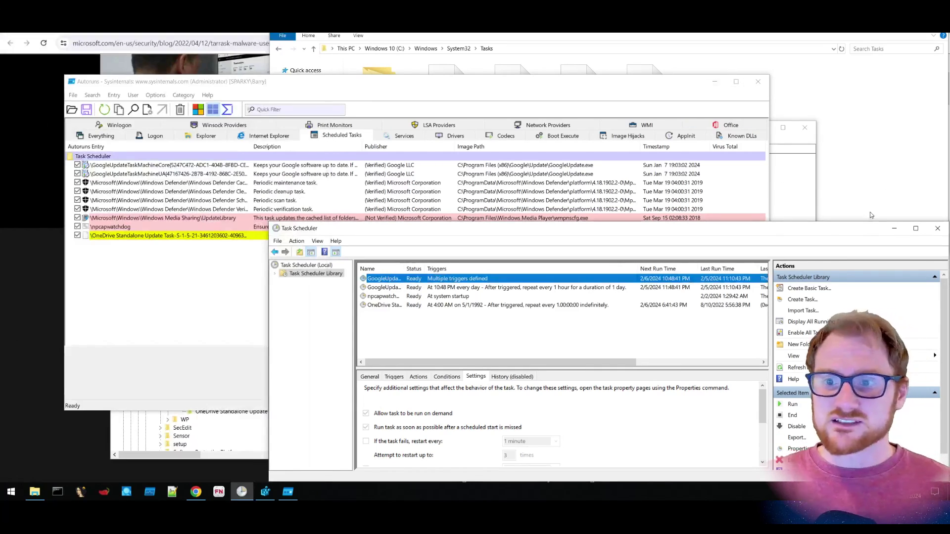
{"action": "left_click", "coordinate": [938, 229]}
{"action": "left_click", "coordinate": [758, 82]}
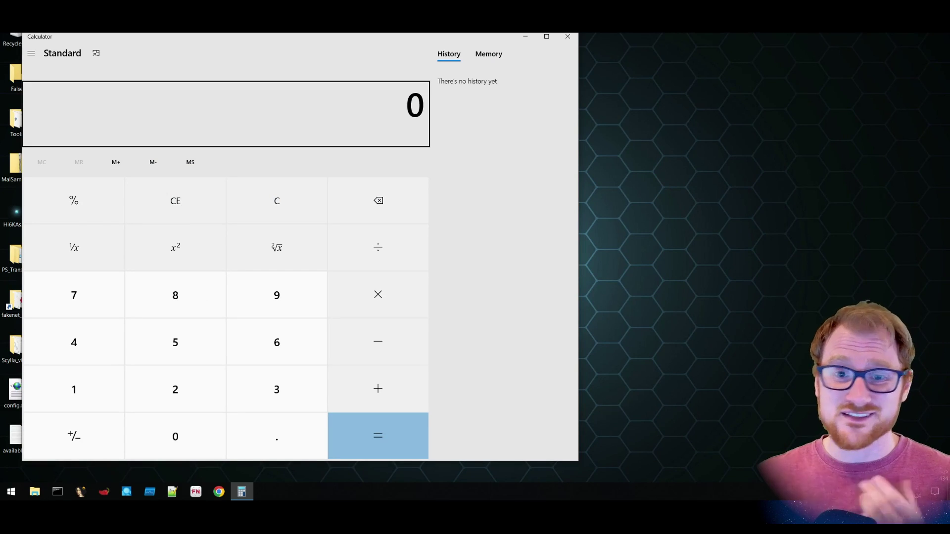
Close the Calculator window that the hidden task launched at sign-in.
{"action": "left_click", "coordinate": [563, 37]}
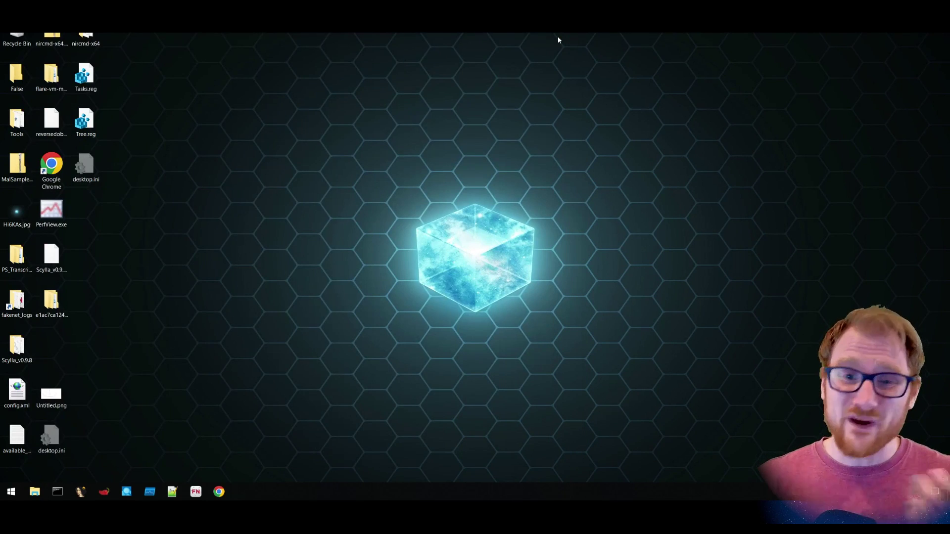
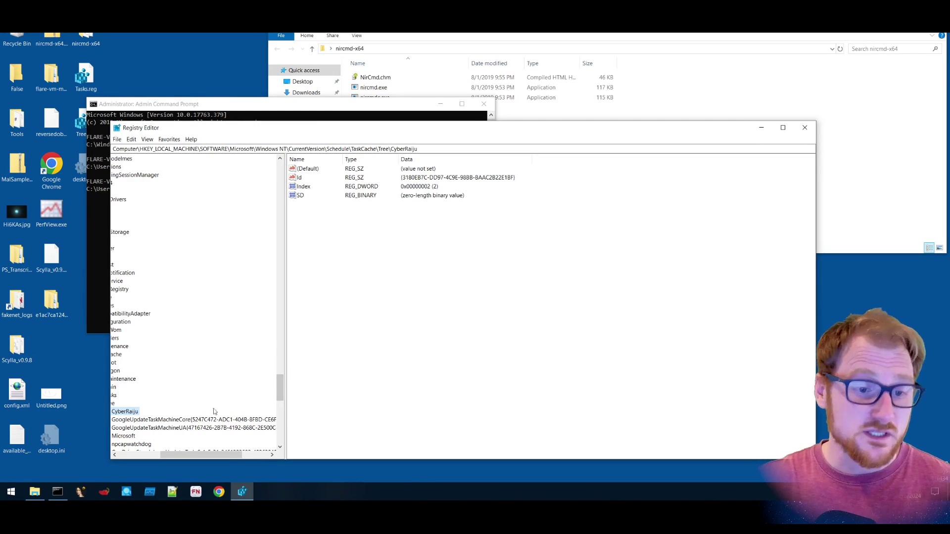
Select the empty SD value under the CyberRaiju task key.
{"action": "left_click_drag", "start_coordinate": [222, 456], "coordinate": [181, 456]}
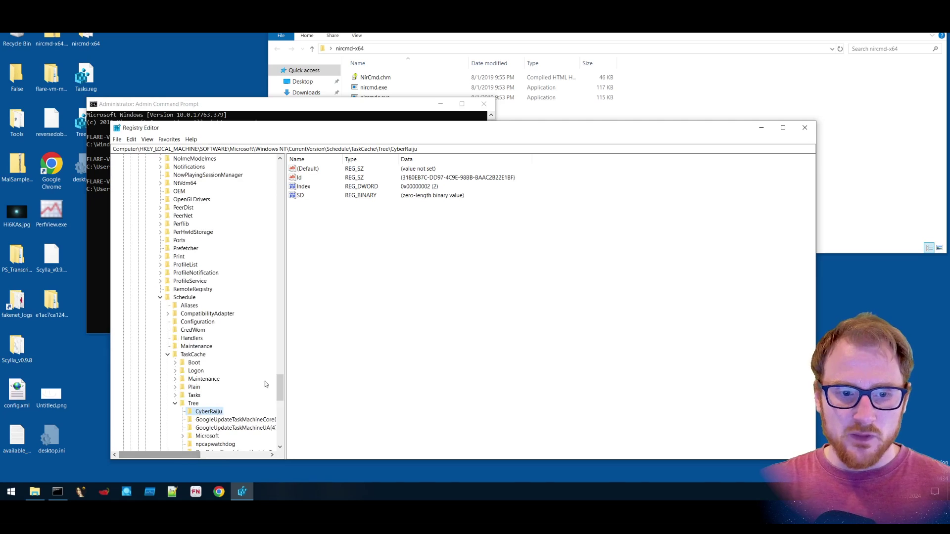
{"action": "left_click", "coordinate": [405, 202]}
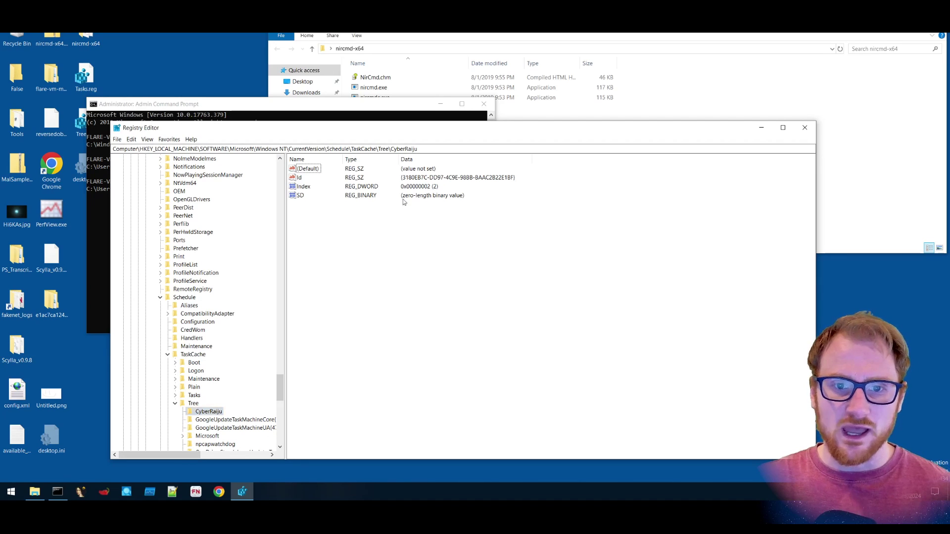
{"action": "left_click", "coordinate": [301, 197]}
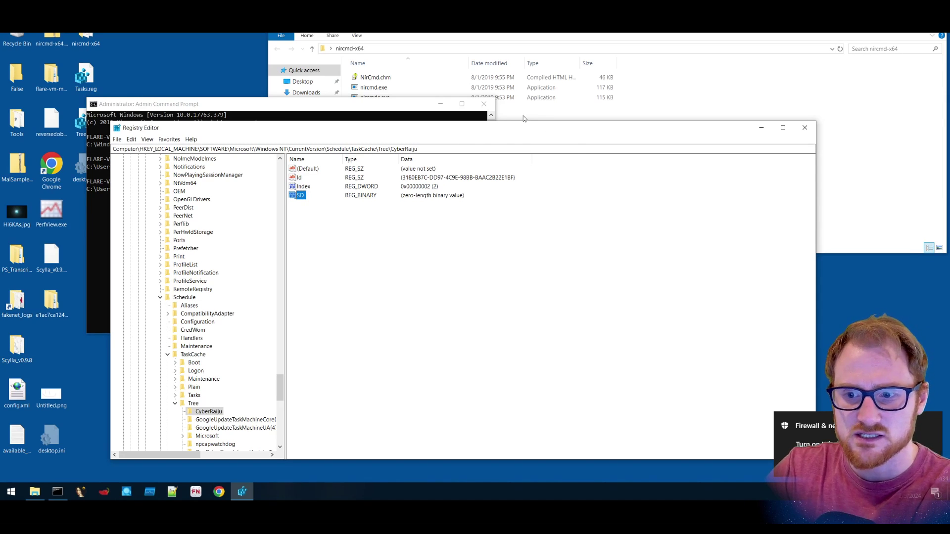
Open GoogleUpdateTaskMachineCore's SD value as binary data and select all its hex bytes.
{"action": "left_click", "coordinate": [235, 420]}
{"action": "right_click", "coordinate": [296, 196]}
{"action": "left_click", "coordinate": [337, 213]}
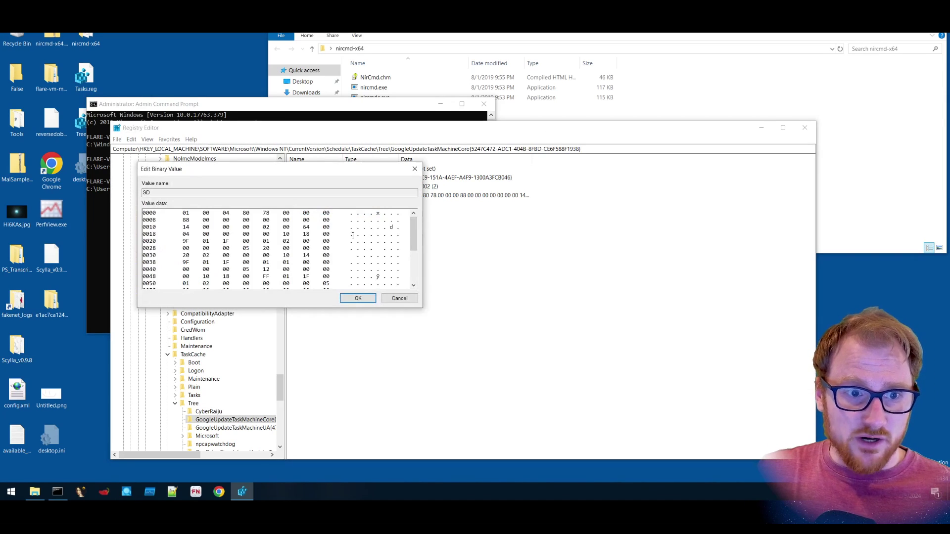
{"action": "left_click_drag", "start_coordinate": [180, 213], "coordinate": [564, 388]}
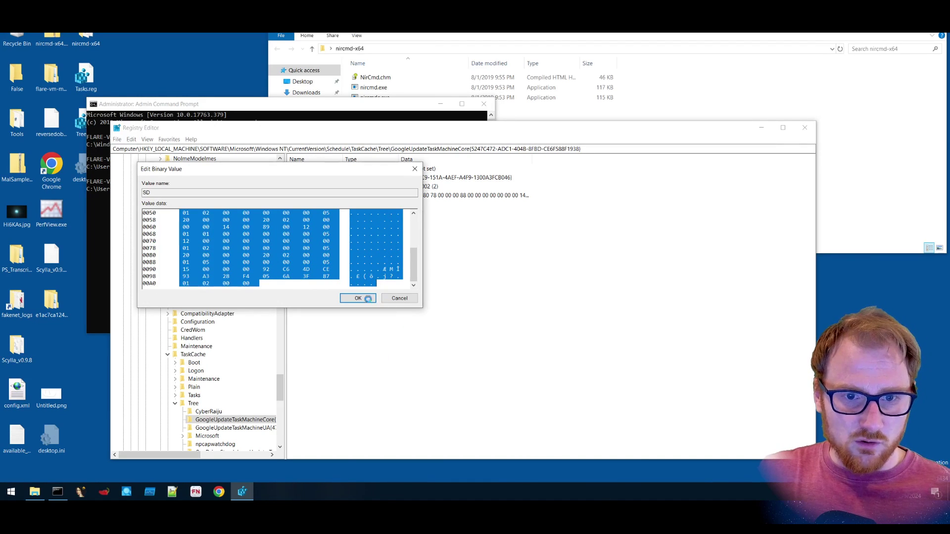
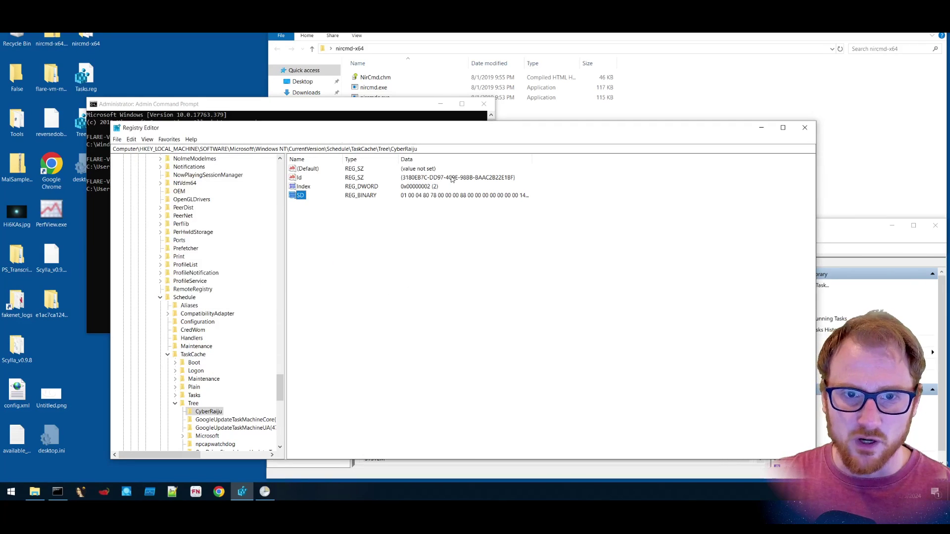
Refresh the Task Scheduler task list so the CyberRaiju task appears.
{"action": "left_click", "coordinate": [402, 478]}
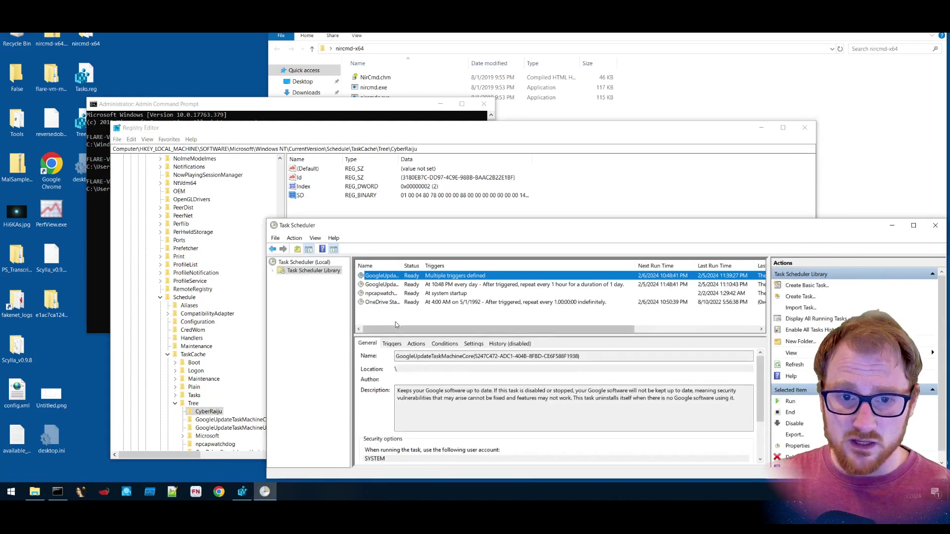
{"action": "left_click", "coordinate": [316, 238]}
{"action": "mouse_move", "coordinate": [295, 238]}
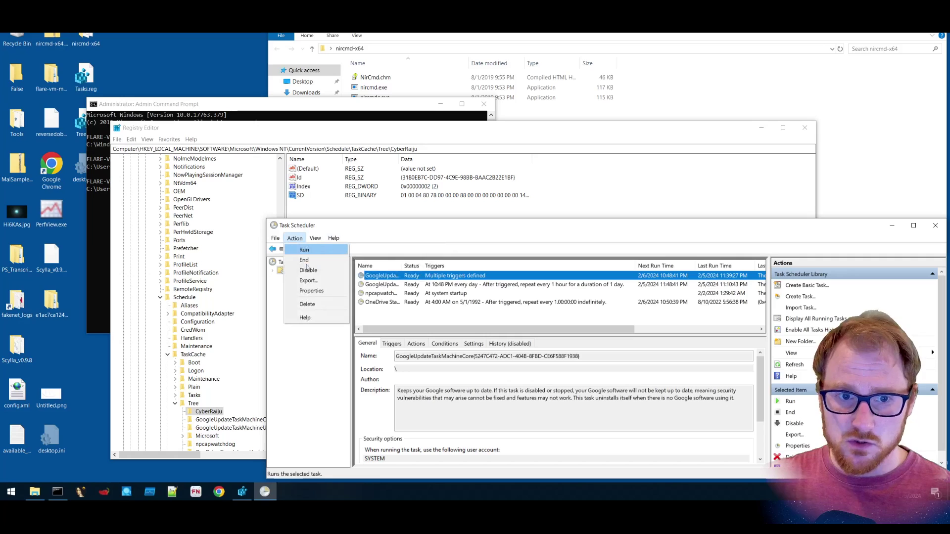
{"action": "right_click", "coordinate": [420, 315]}
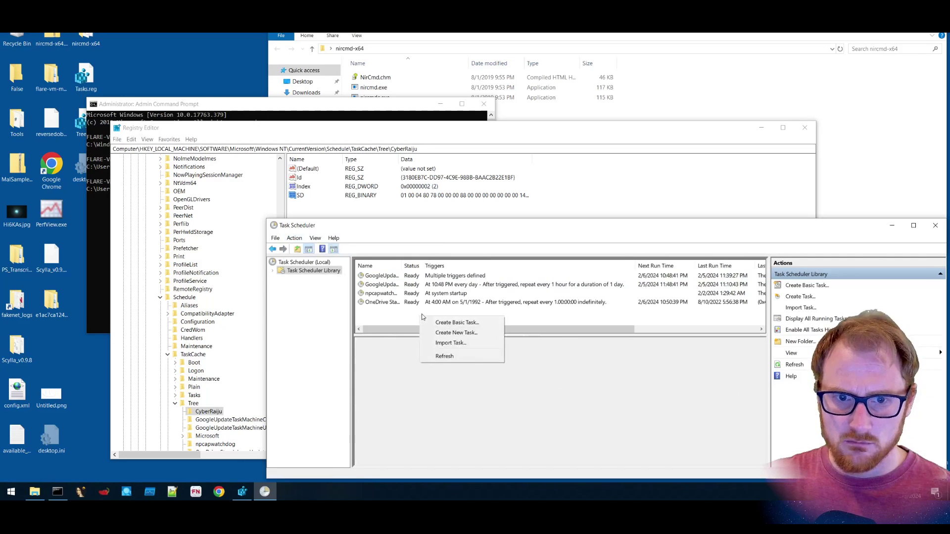
{"action": "left_click", "coordinate": [438, 358]}
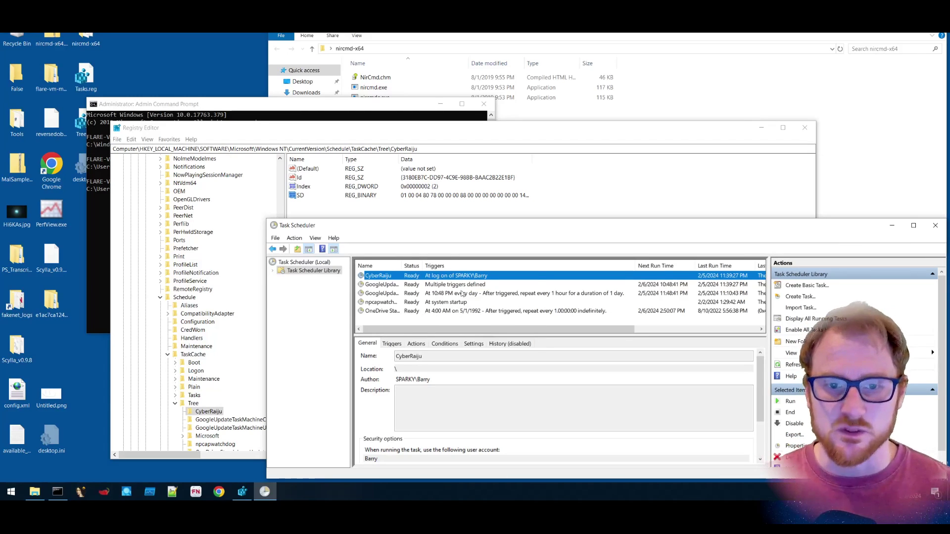
Delete the CyberRaiju task, confirming with Yes, and return to Registry Editor.
{"action": "right_click", "coordinate": [473, 276]}
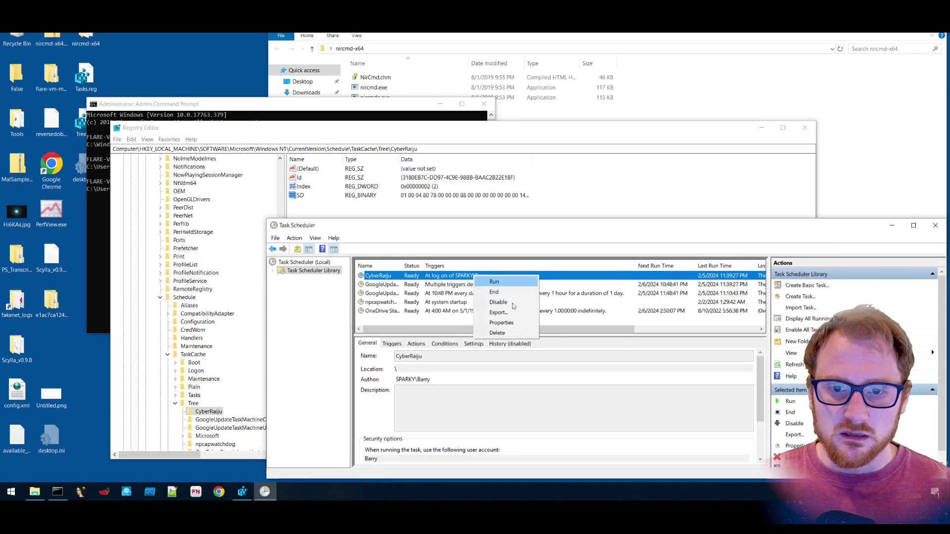
{"action": "left_click", "coordinate": [498, 333]}
{"action": "left_click", "coordinate": [481, 326]}
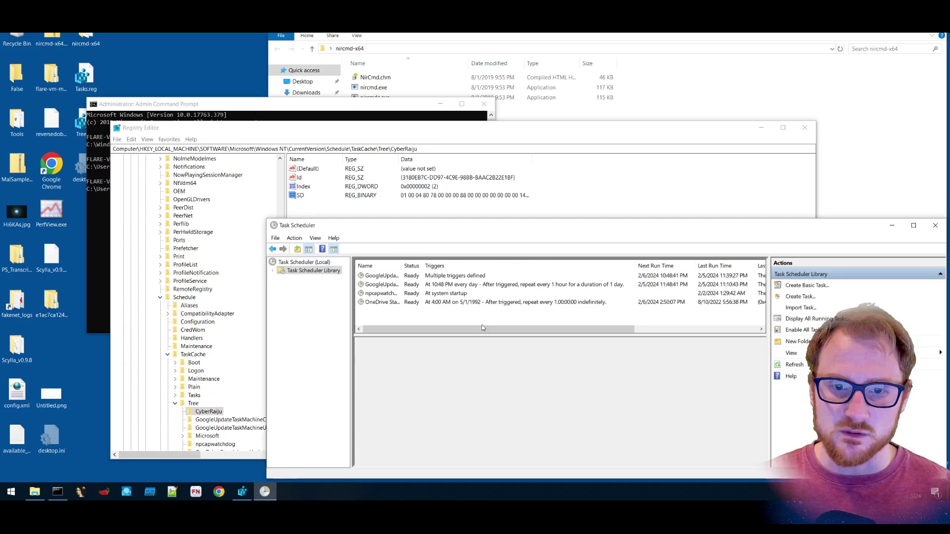
{"action": "left_click", "coordinate": [349, 210]}
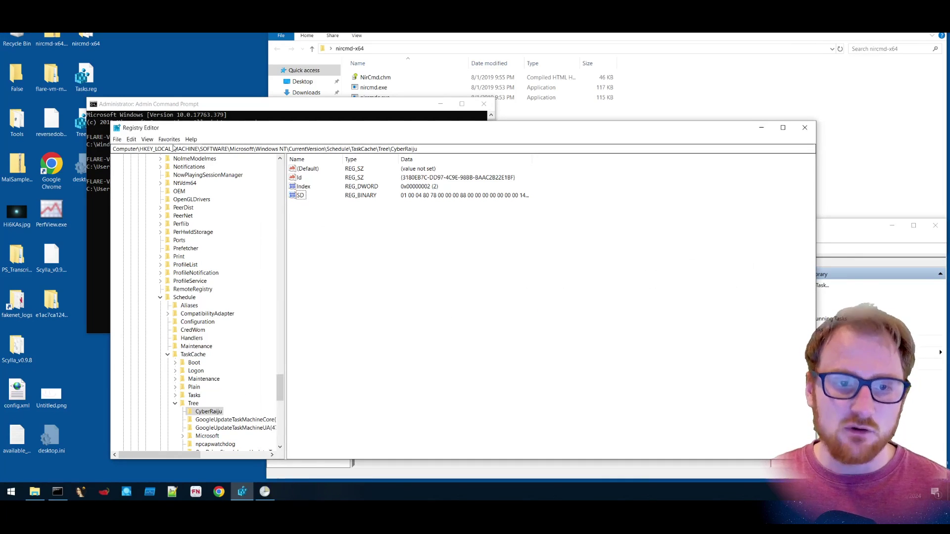
Refresh the registry, verify CyberRaiju is gone from TaskCache Tree and Tasks, then switch to the admin Command Prompt.
{"action": "left_click", "coordinate": [131, 139]}
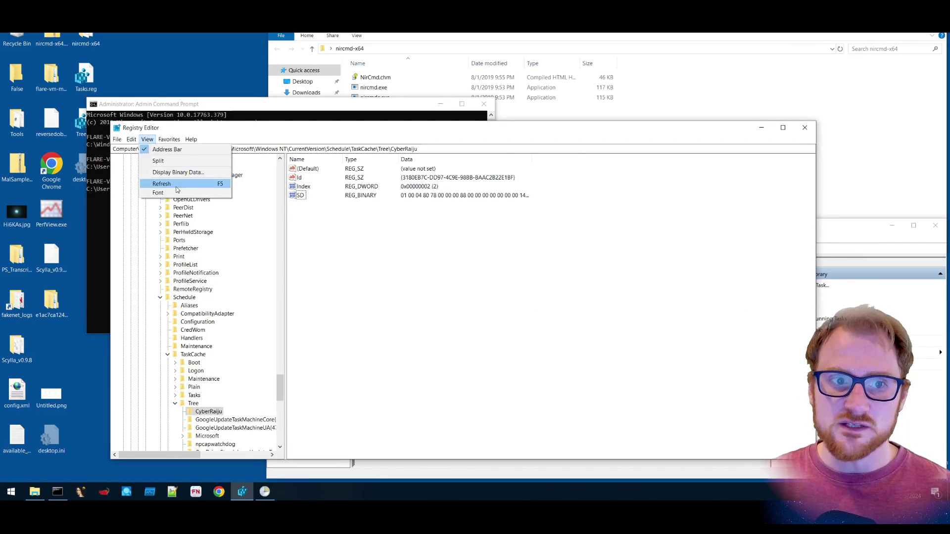
{"action": "left_click", "coordinate": [162, 183]}
{"action": "scroll", "coordinate": [222, 386], "scroll_direction": "down", "scroll_amount": 3}
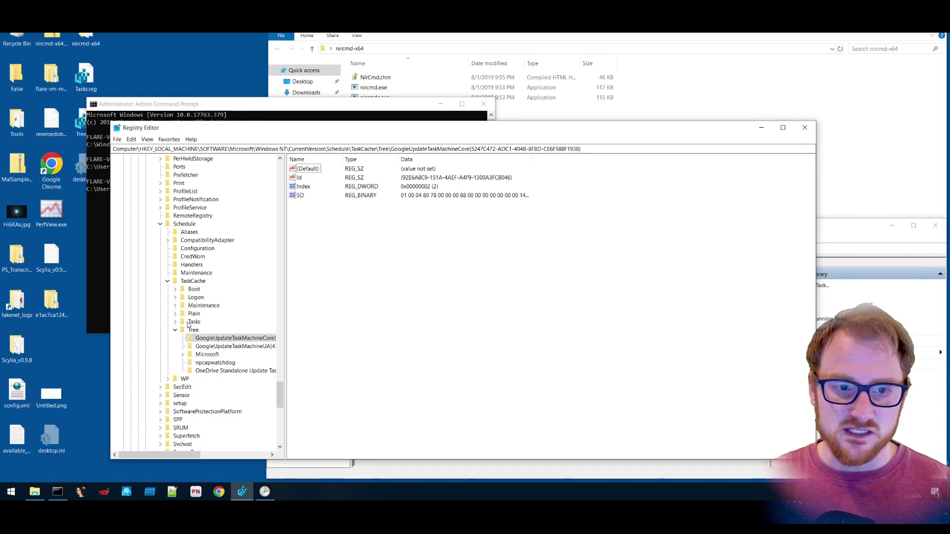
{"action": "left_click", "coordinate": [194, 321]}
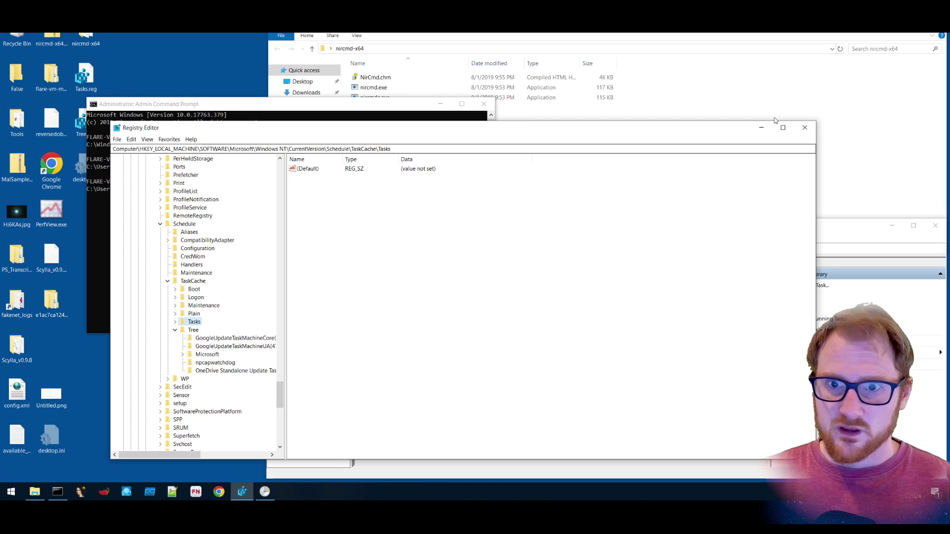
{"action": "left_click", "coordinate": [845, 143]}
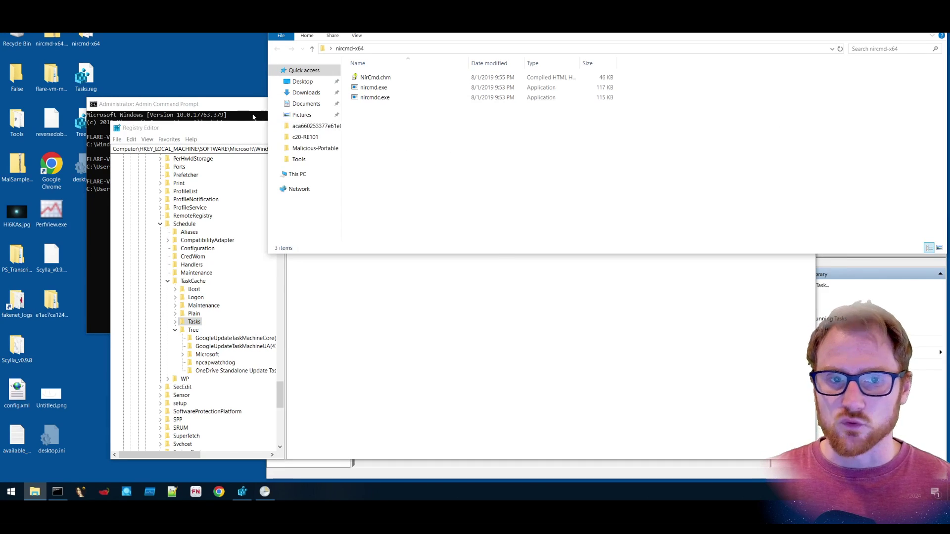
{"action": "left_click", "coordinate": [259, 122]}
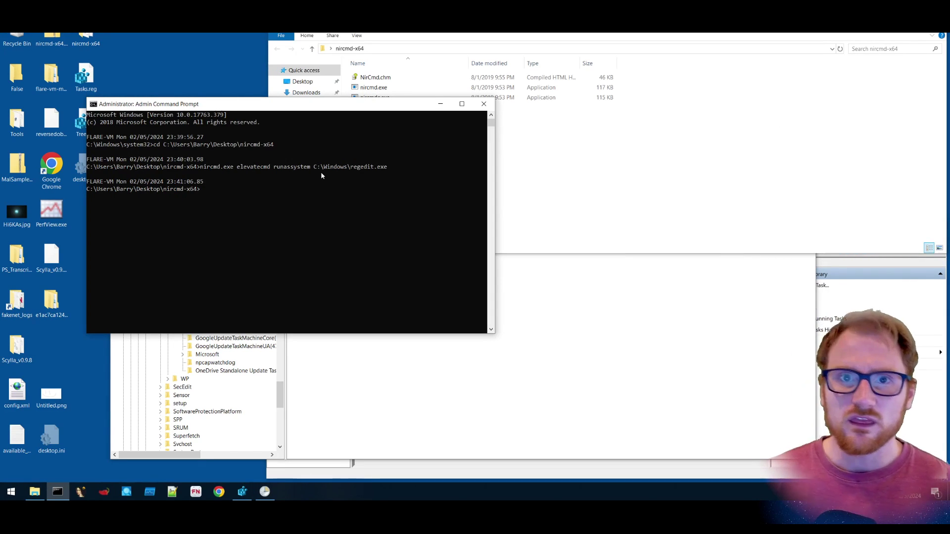
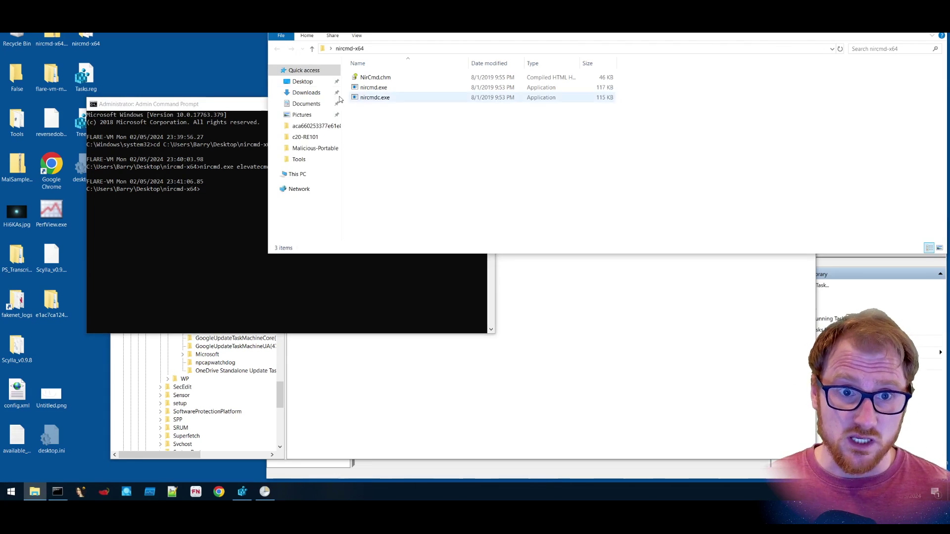
Locate Tasks.reg and Tree.reg on the Desktop, then recall the nircmd runassystem regedit command in the admin prompt.
{"action": "left_click", "coordinate": [306, 93]}
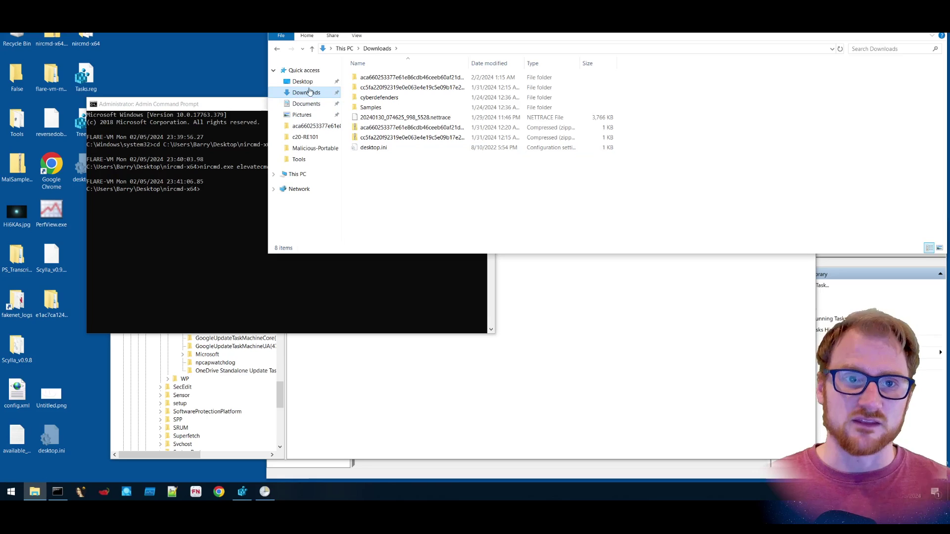
{"action": "left_click", "coordinate": [308, 81]}
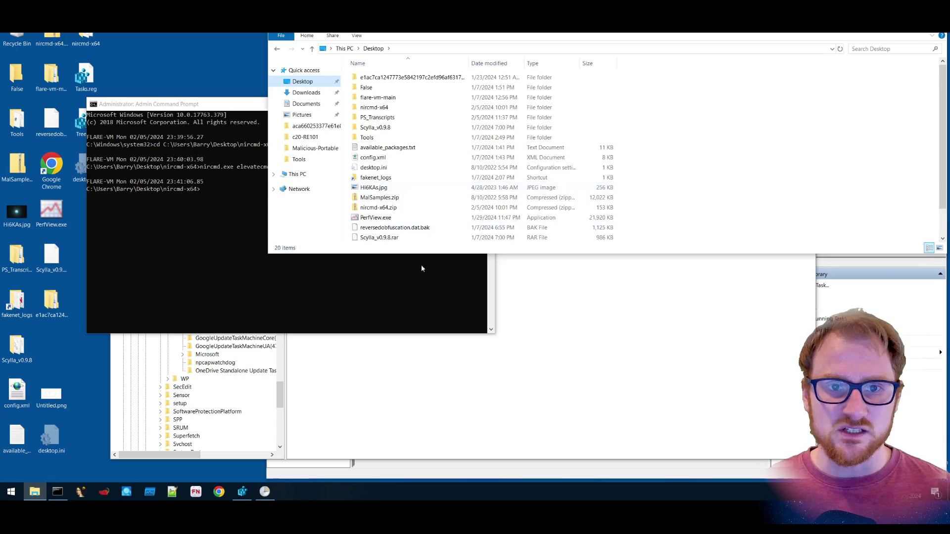
{"action": "left_click", "coordinate": [307, 93]}
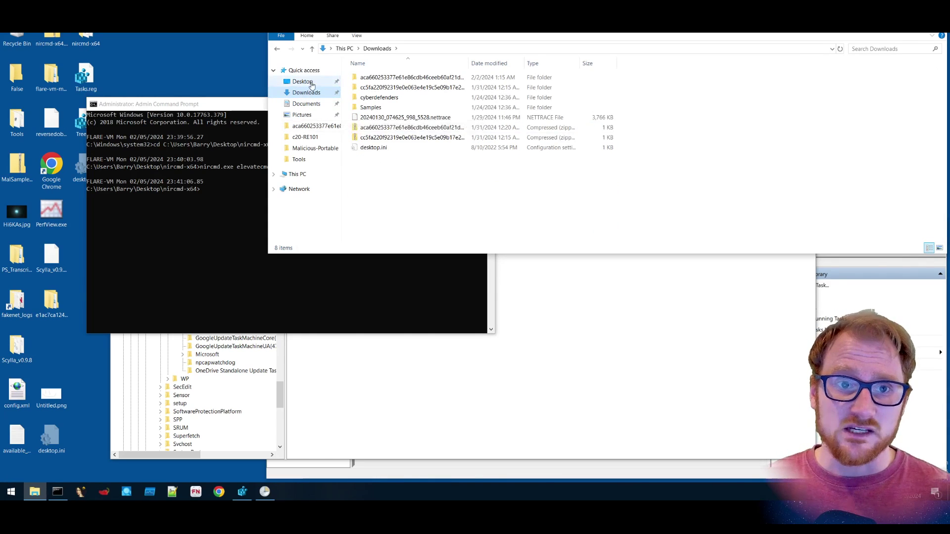
{"action": "left_click", "coordinate": [303, 81]}
{"action": "scroll", "coordinate": [478, 125], "scroll_direction": "down", "scroll_amount": 1}
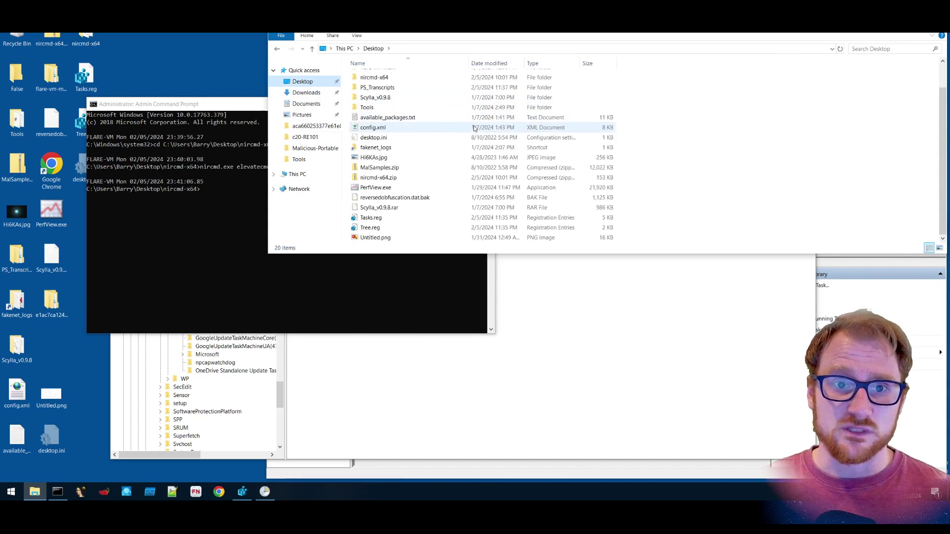
{"action": "left_click", "coordinate": [340, 283]}
{"action": "key", "text": "Up"}
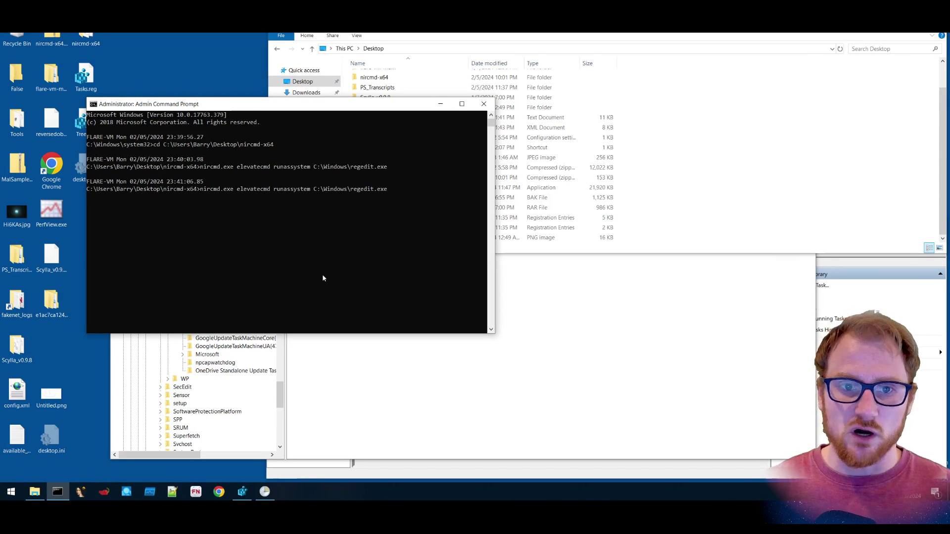
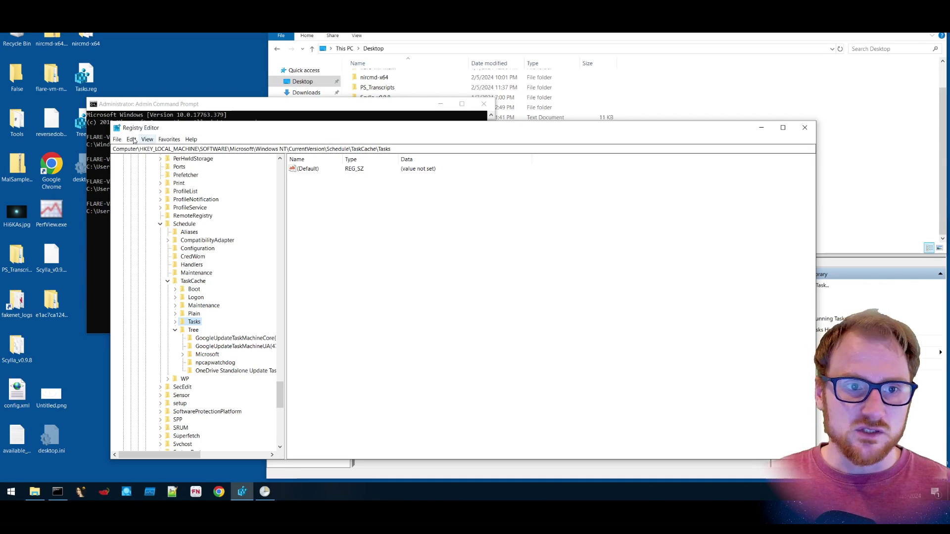
Start a registry file import and clear the unavailable-location errors.
{"action": "left_click", "coordinate": [117, 139]}
{"action": "left_click", "coordinate": [133, 150]}
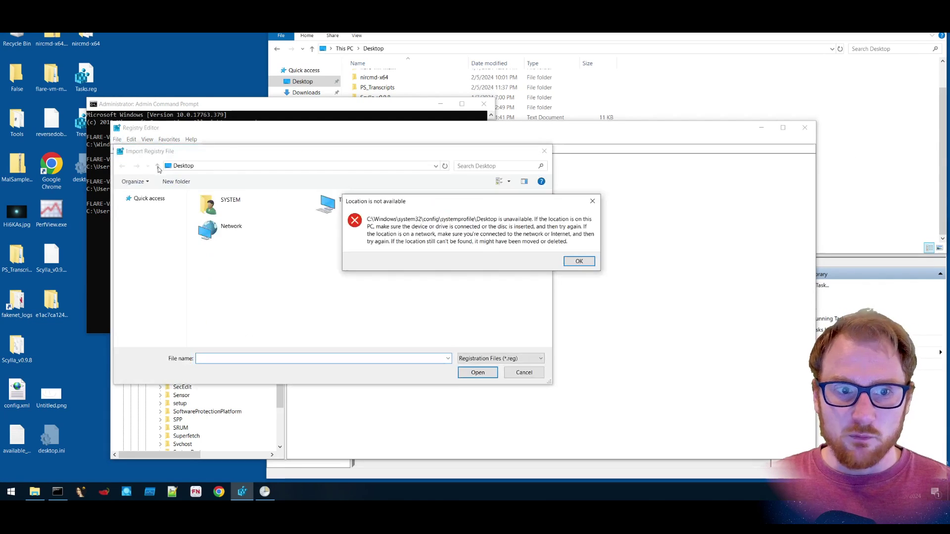
{"action": "left_click", "coordinate": [579, 261]}
{"action": "left_click", "coordinate": [142, 216]}
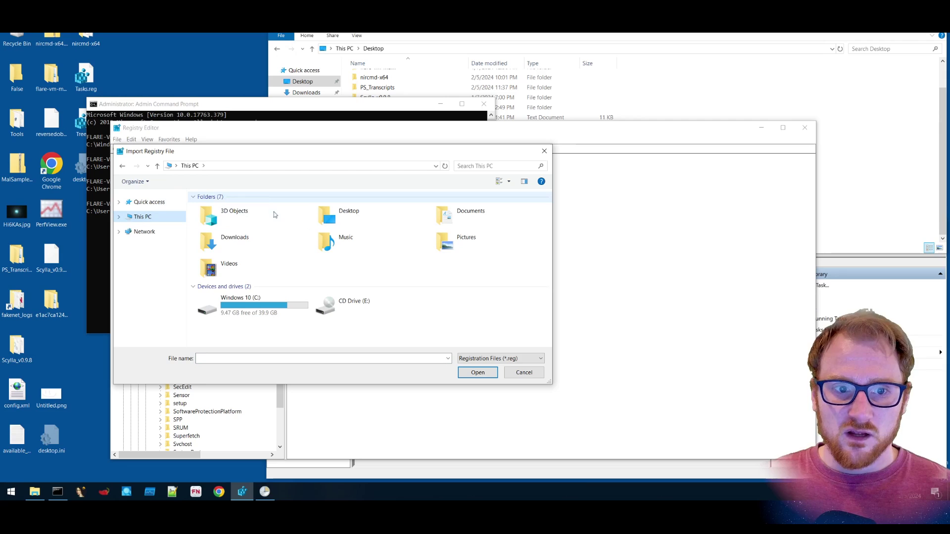
{"action": "double_click", "coordinate": [356, 213]}
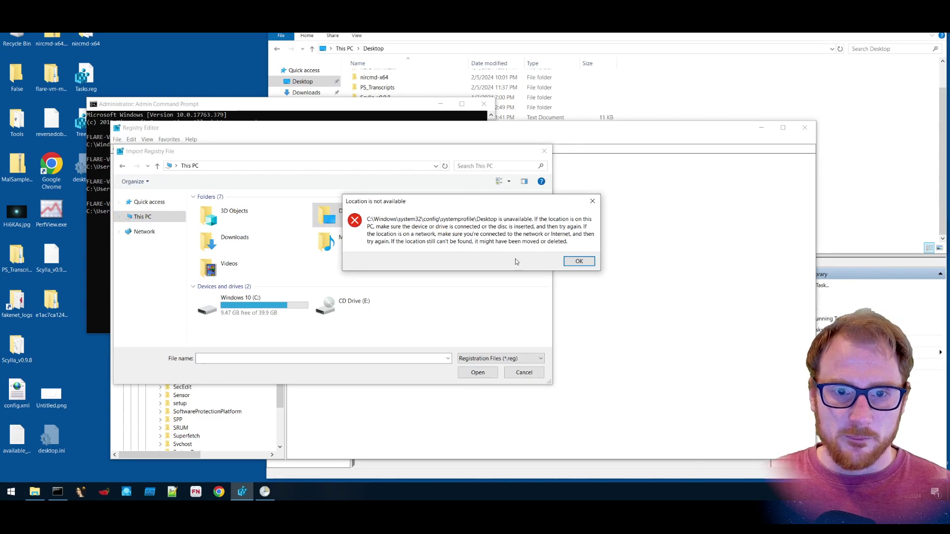
{"action": "left_click", "coordinate": [577, 262]}
Import Tasks.reg from C:\Users\user\Desktop and acknowledge the success message.
{"action": "double_click", "coordinate": [265, 306]}
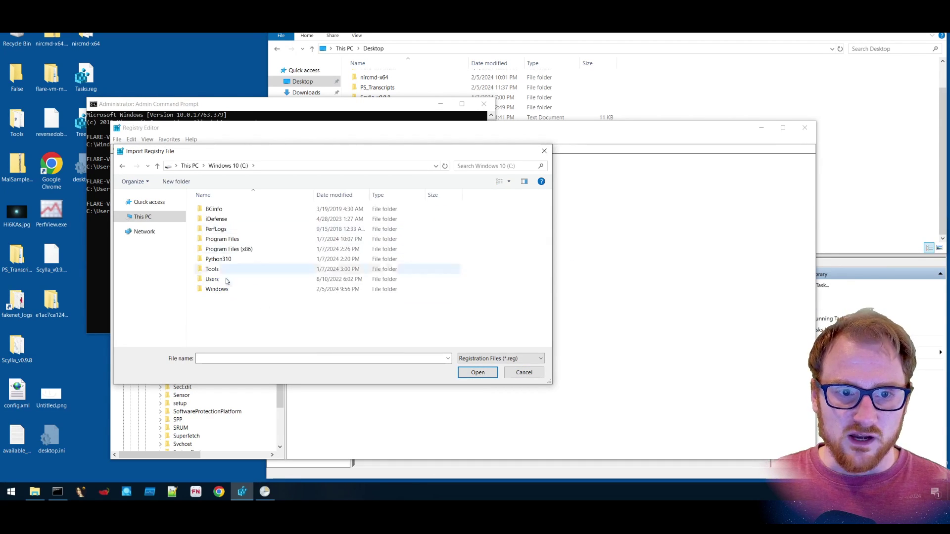
{"action": "double_click", "coordinate": [226, 281]}
{"action": "double_click", "coordinate": [211, 210]}
{"action": "double_click", "coordinate": [215, 229]}
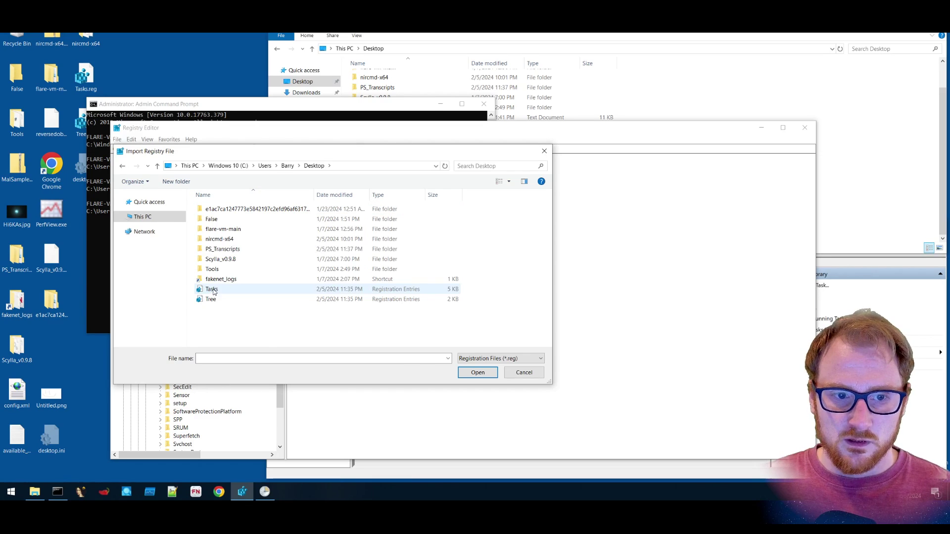
{"action": "double_click", "coordinate": [211, 289]}
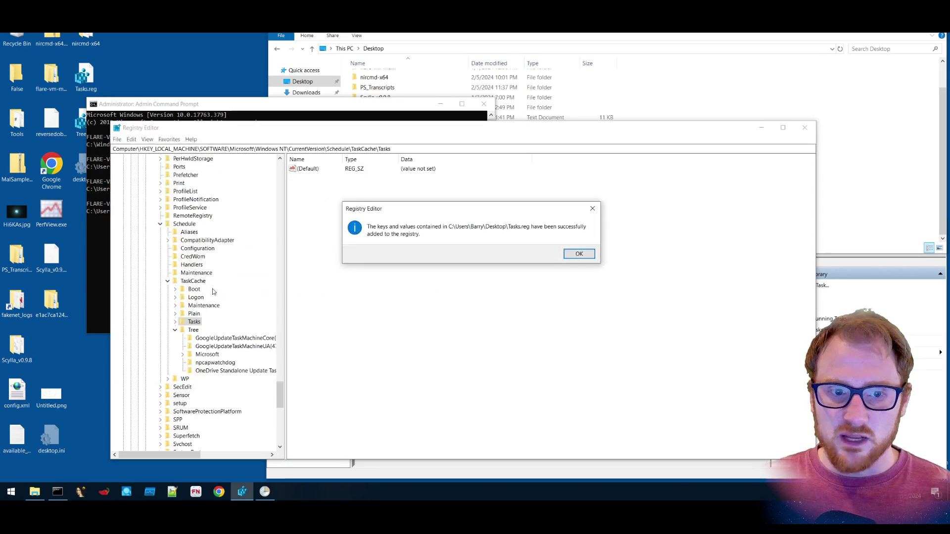
{"action": "left_click", "coordinate": [579, 255]}
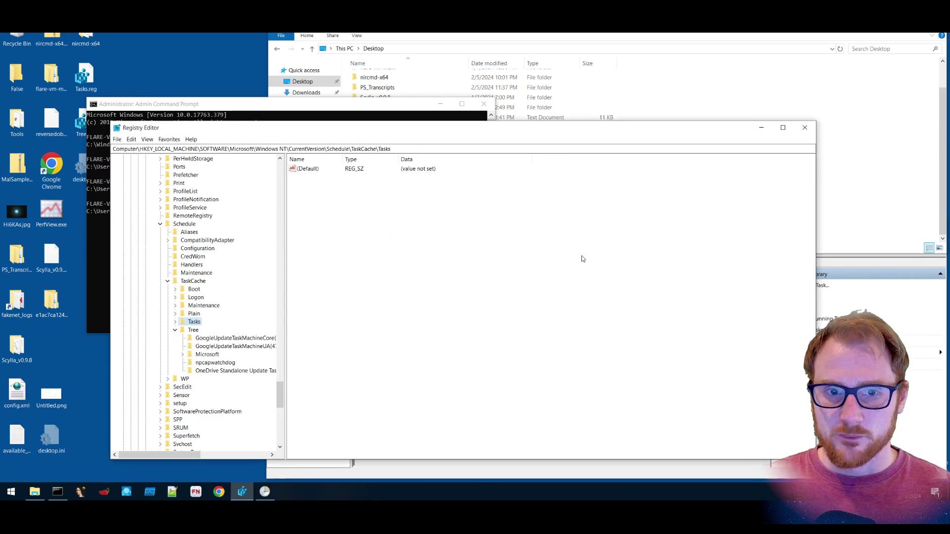
Refresh Task Scheduler's list to show GoogleUpdate, npcapwatchdog and OneDrive Standalone Update, then return to Registry Editor.
{"action": "left_click", "coordinate": [449, 340]}
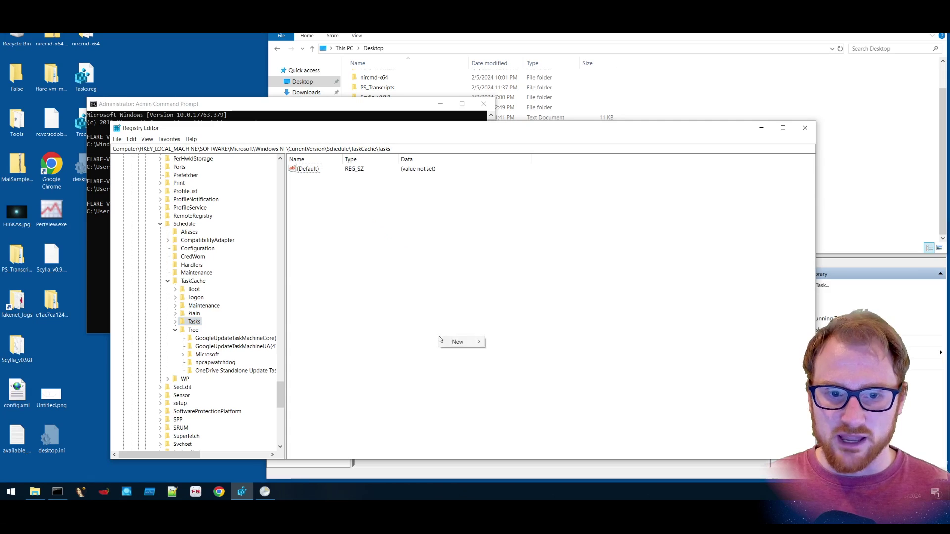
{"action": "left_click", "coordinate": [408, 463]}
{"action": "right_click", "coordinate": [414, 322]}
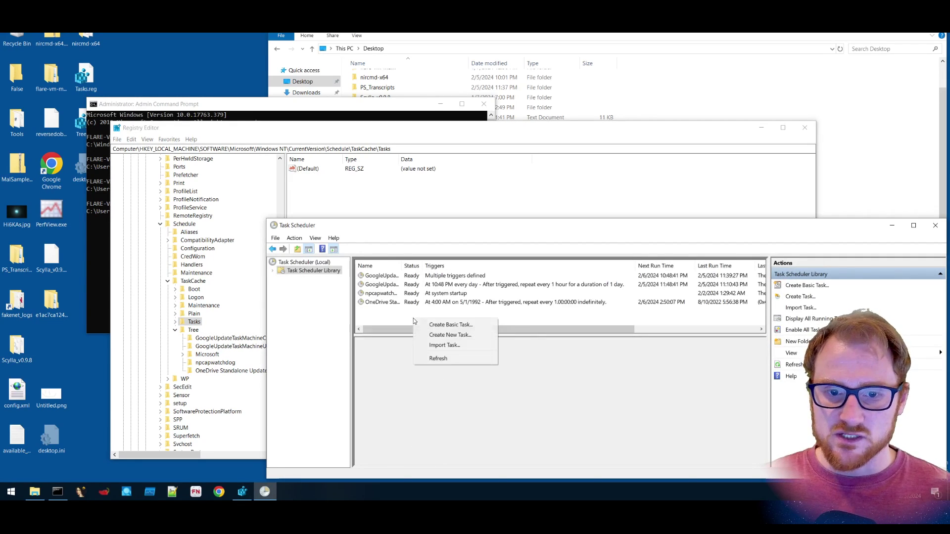
{"action": "left_click", "coordinate": [428, 359]}
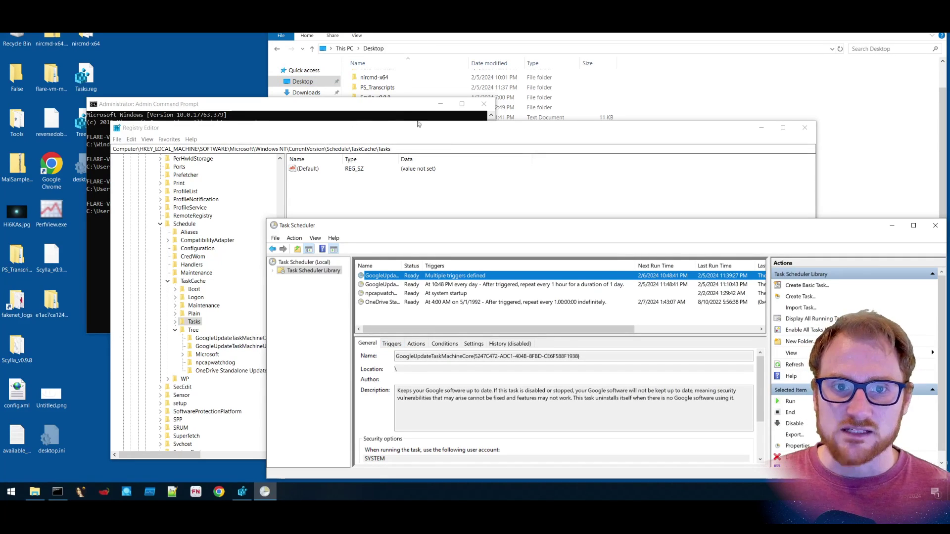
{"action": "left_click", "coordinate": [117, 140]}
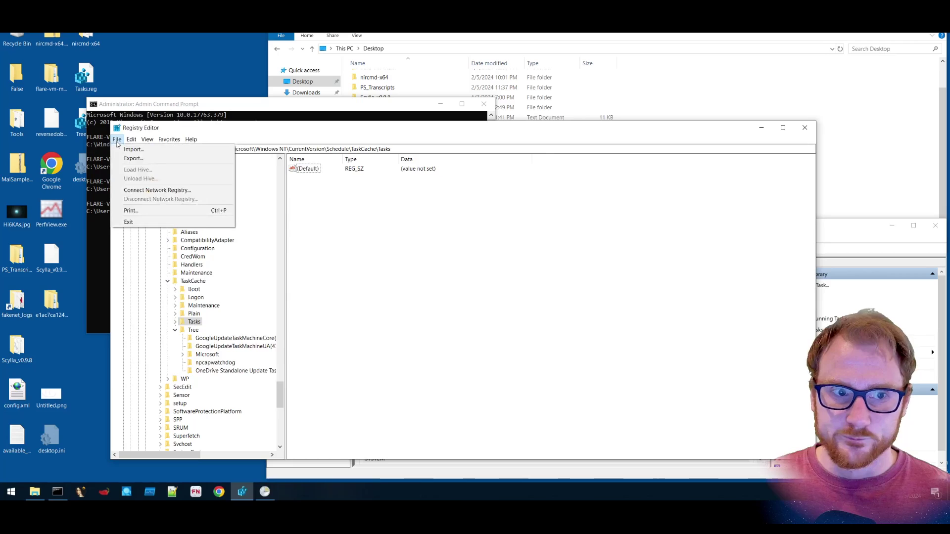
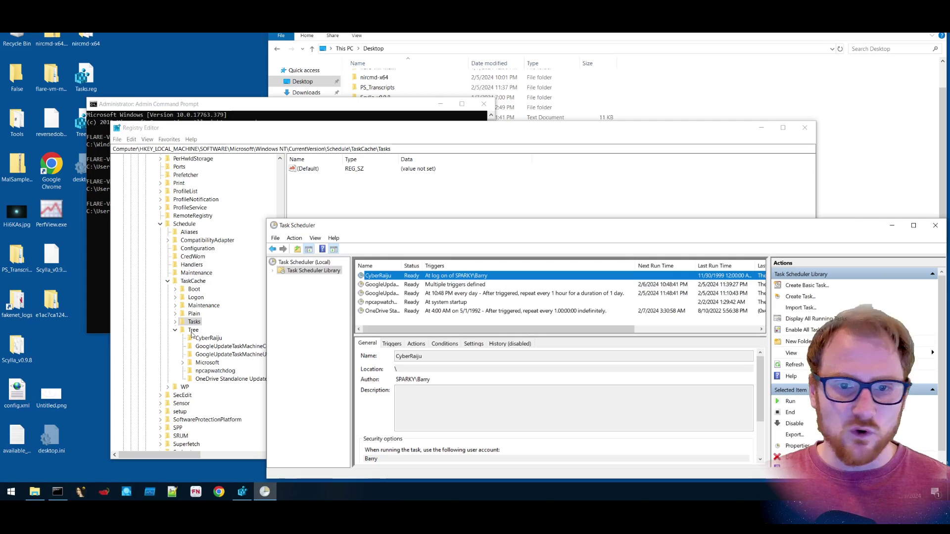
Switch between Task Scheduler, the Desktop folder and the CyberRaiju registry key.
{"action": "left_click", "coordinate": [204, 339]}
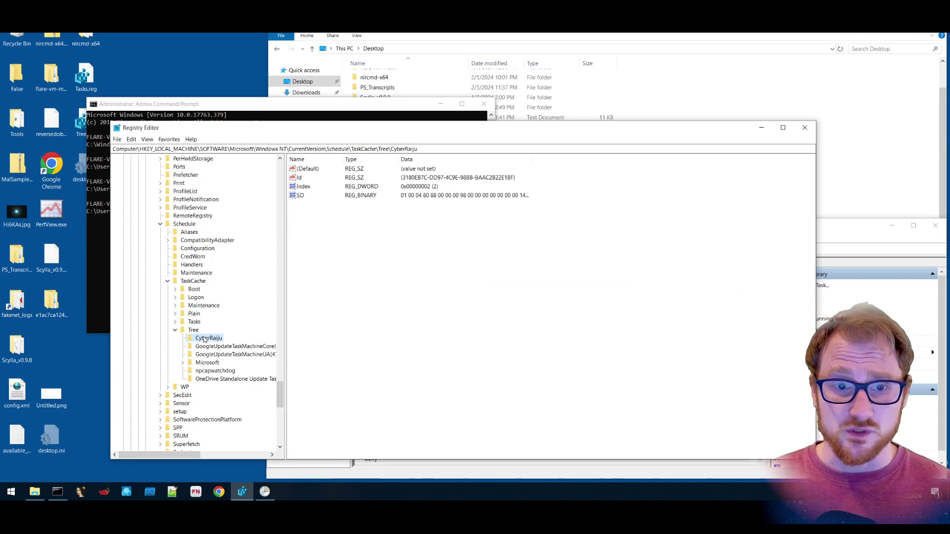
{"action": "left_click", "coordinate": [442, 470]}
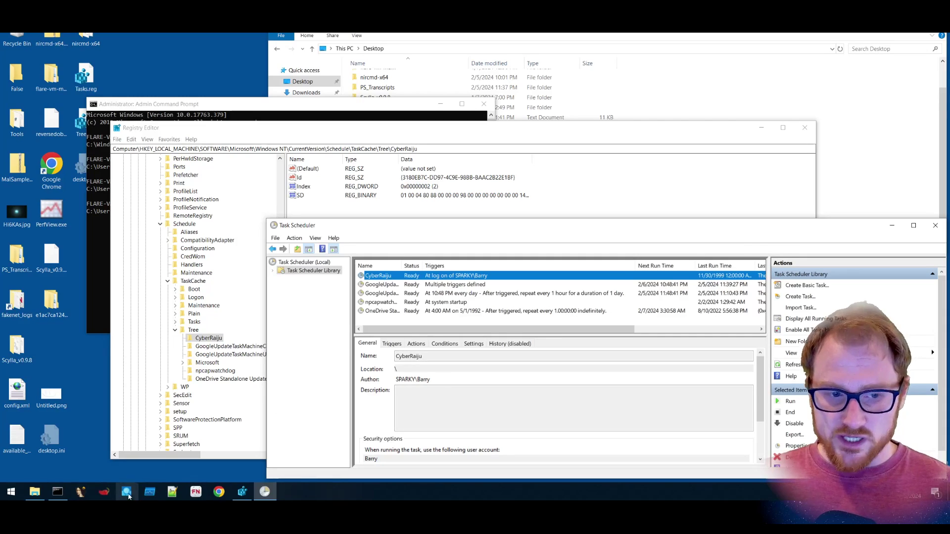
{"action": "left_click", "coordinate": [37, 495]}
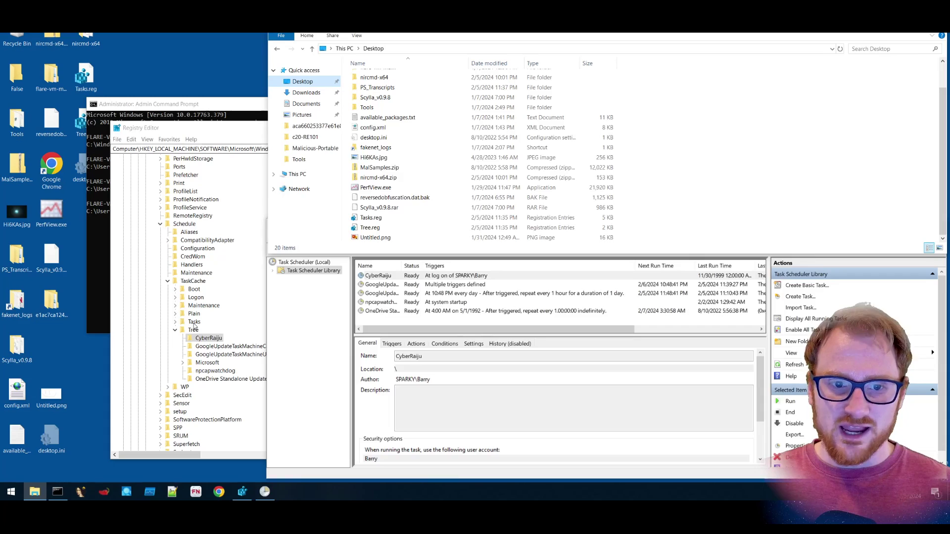
{"action": "left_click", "coordinate": [207, 337]}
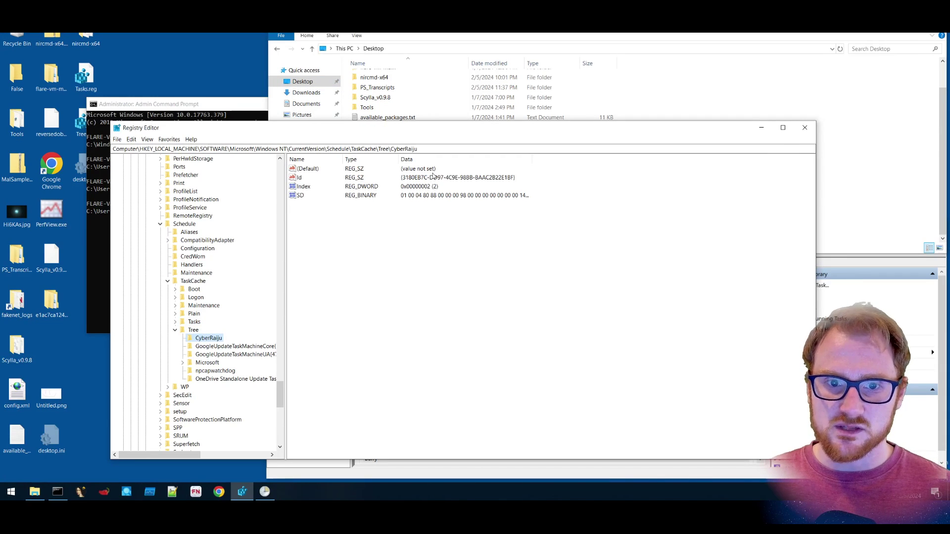
Delete the {3180EB7C…} key under TaskCache\Tasks and confirm the deletion.
{"action": "double_click", "coordinate": [194, 322]}
{"action": "scroll", "coordinate": [216, 276], "scroll_direction": "down", "scroll_amount": 5}
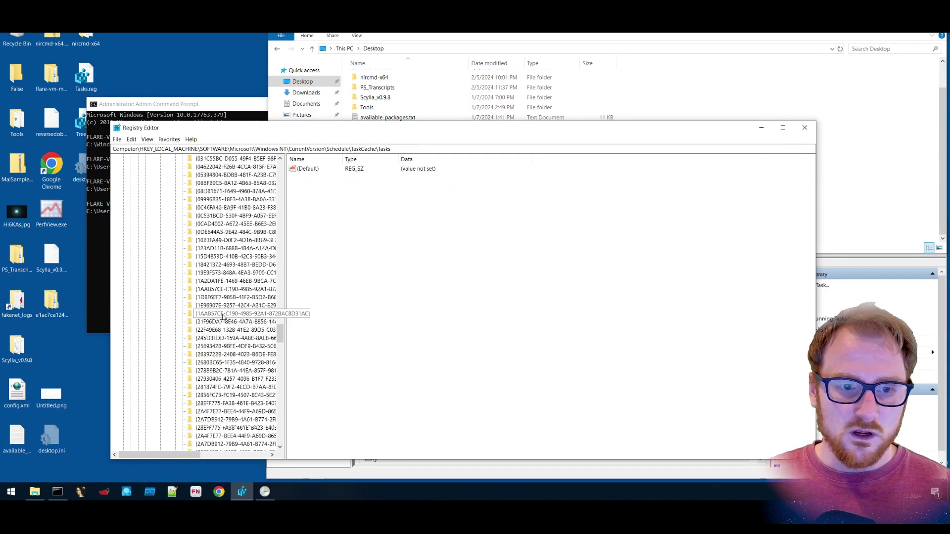
{"action": "left_click", "coordinate": [218, 249]}
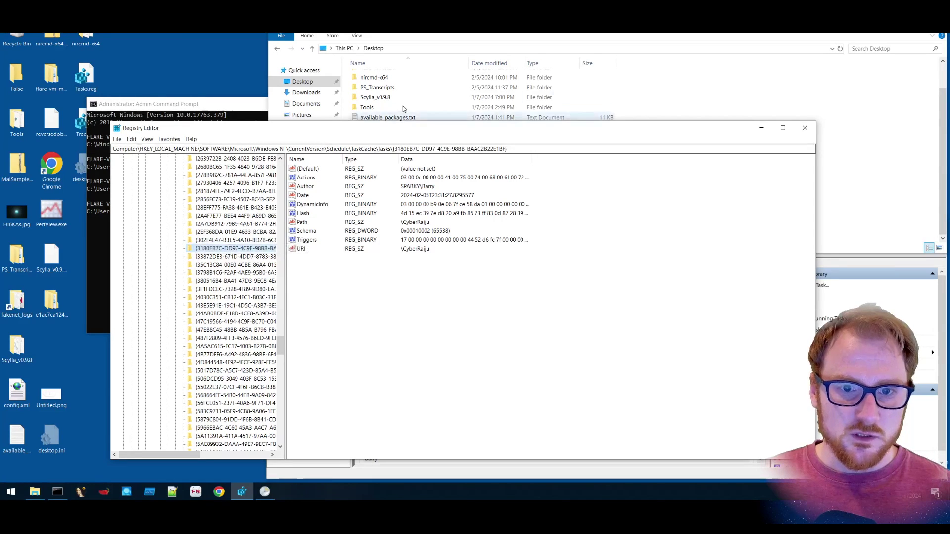
{"action": "right_click", "coordinate": [225, 249]}
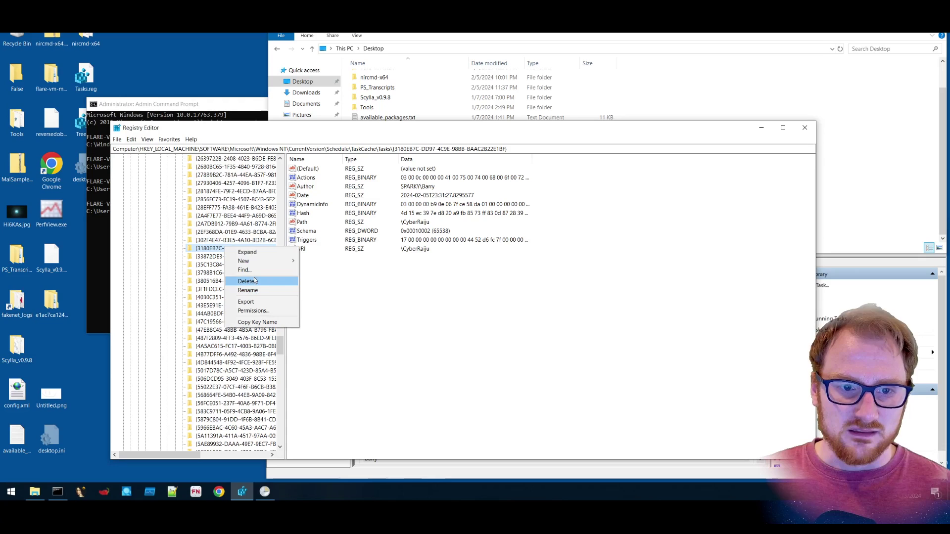
{"action": "left_click", "coordinate": [253, 278]}
{"action": "left_click", "coordinate": [525, 252]}
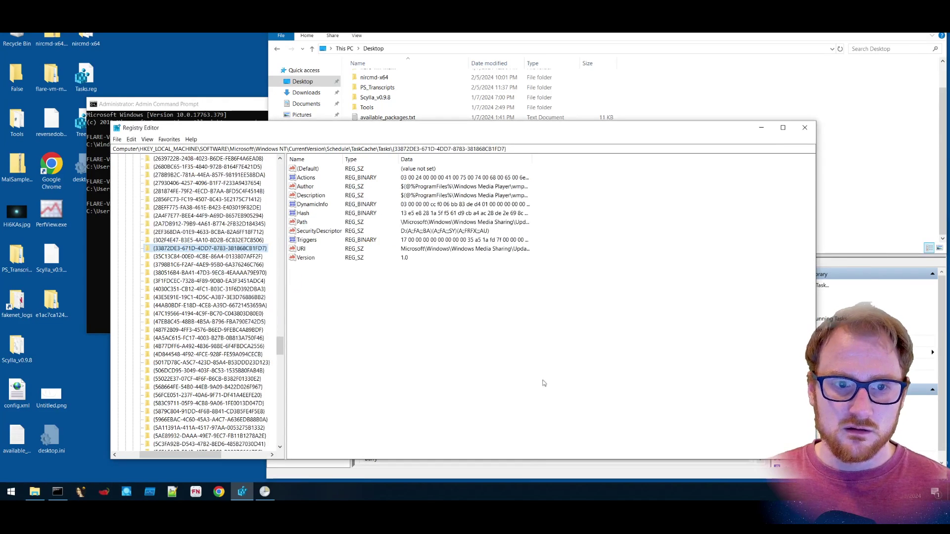
{"action": "left_click", "coordinate": [479, 468]}
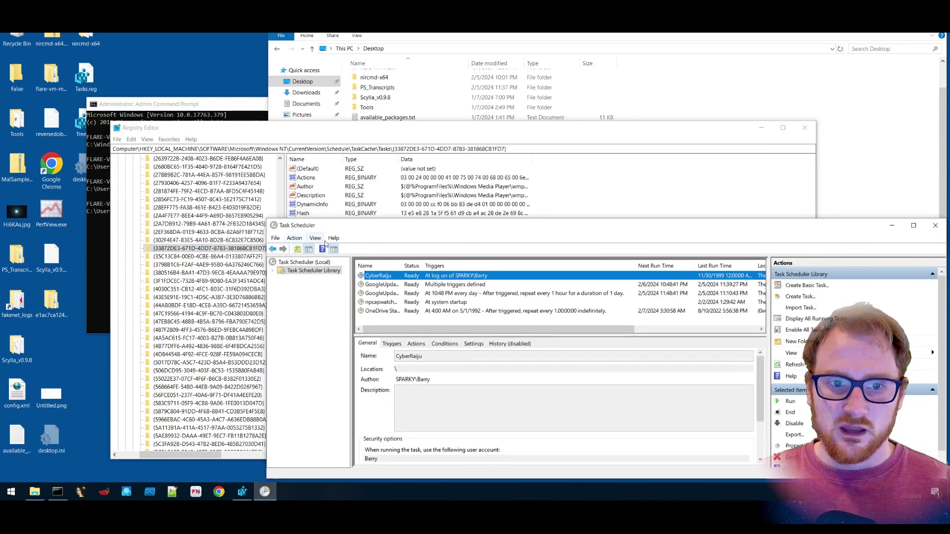
Refresh the task list twice, dismissing the 'CyberRaiju no longer exists' error each time.
{"action": "left_click", "coordinate": [315, 238]}
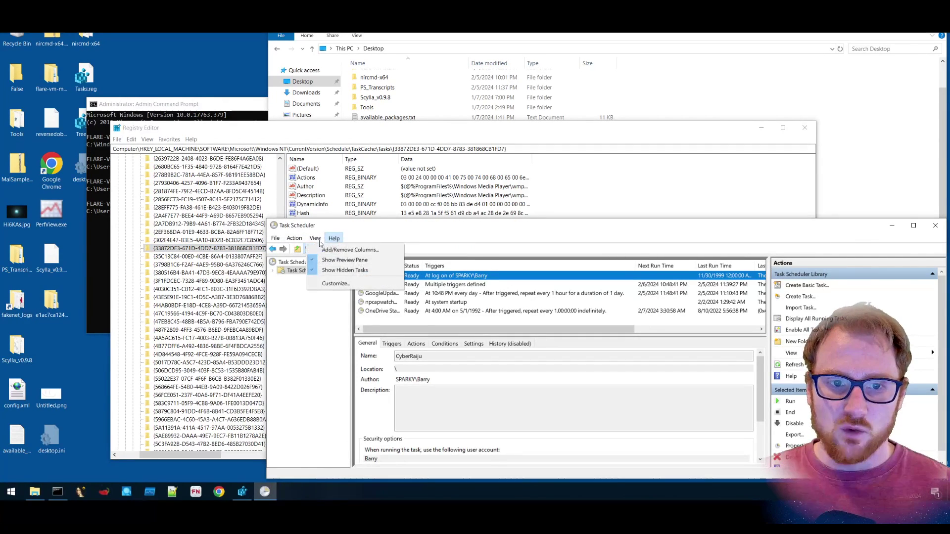
{"action": "left_click", "coordinate": [462, 322]}
{"action": "right_click", "coordinate": [463, 322]}
{"action": "left_click", "coordinate": [487, 363]}
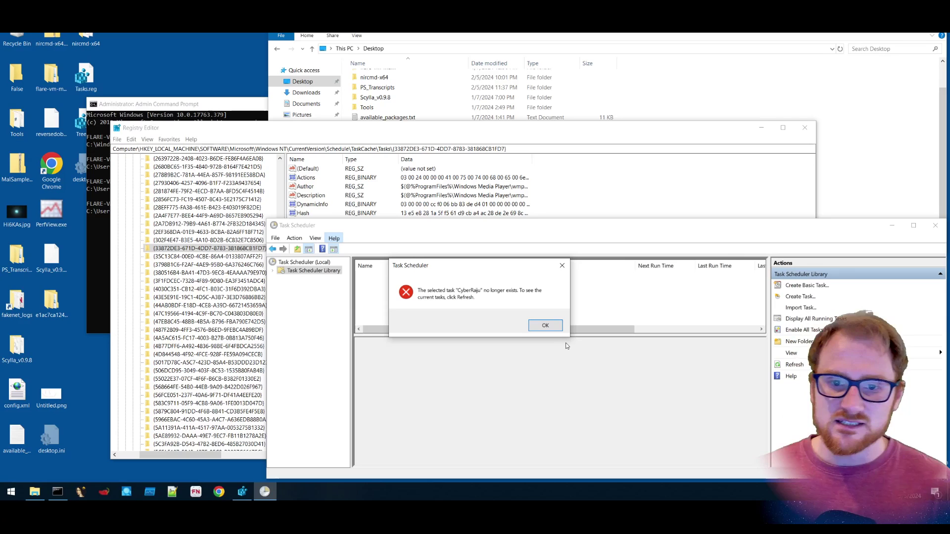
{"action": "left_click", "coordinate": [544, 326]}
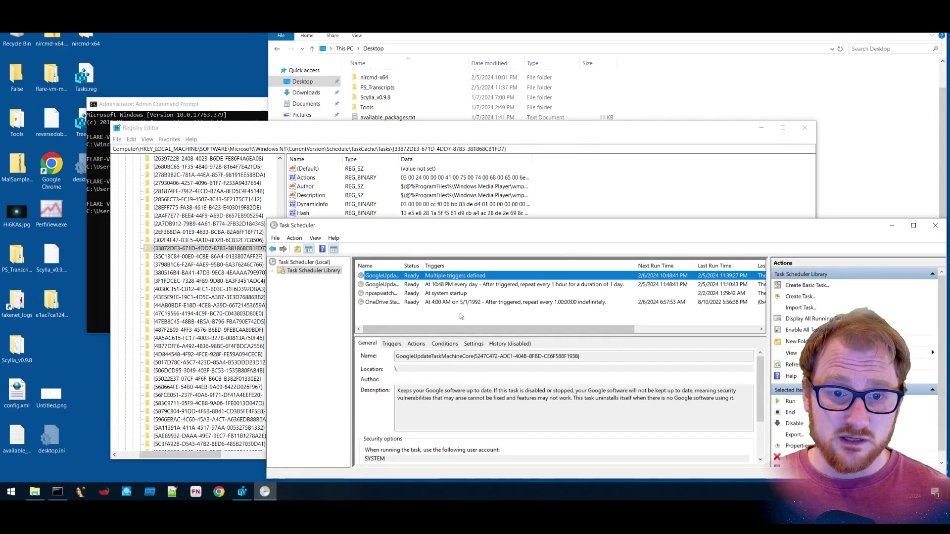
{"action": "right_click", "coordinate": [460, 316]}
{"action": "left_click", "coordinate": [504, 358]}
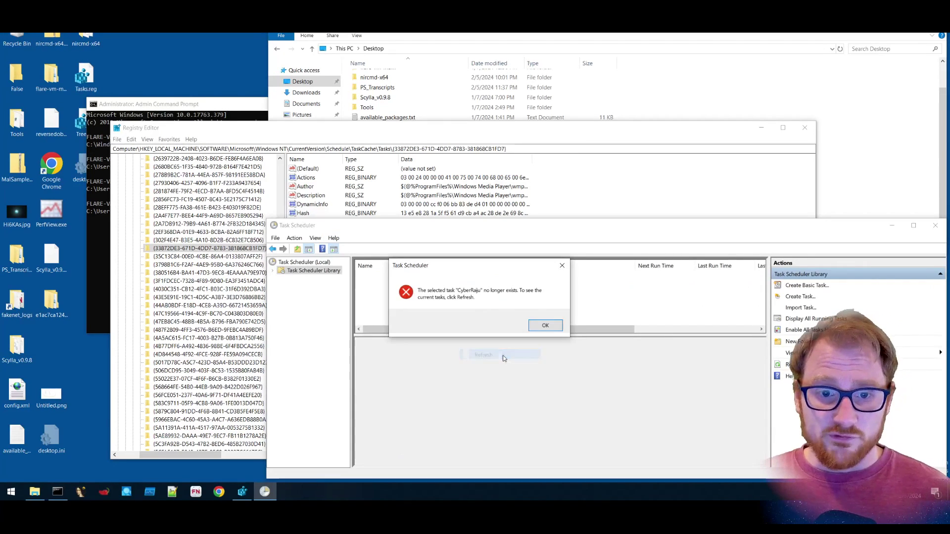
{"action": "left_click", "coordinate": [546, 326]}
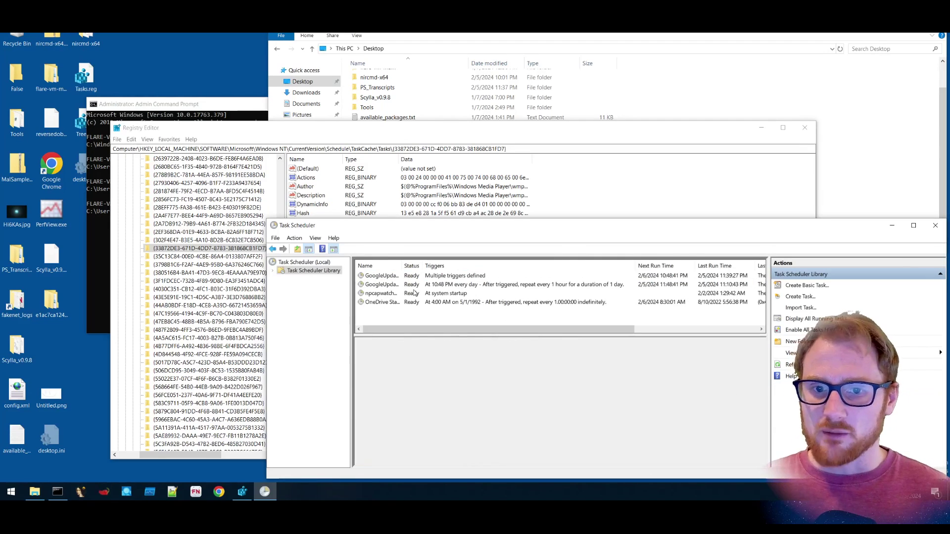
Refresh once more and reselect Task Scheduler Library, now showing only four tasks.
{"action": "right_click", "coordinate": [419, 316]}
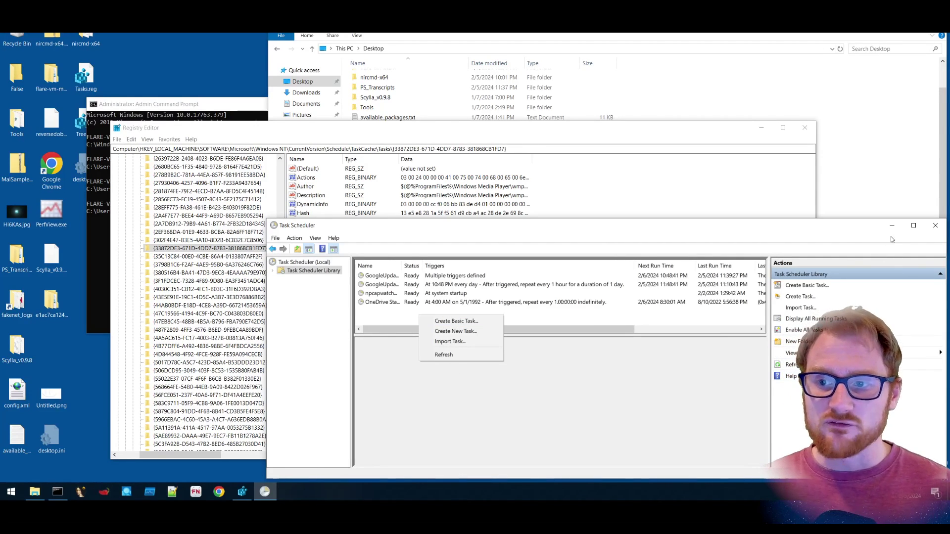
{"action": "left_click", "coordinate": [446, 357]}
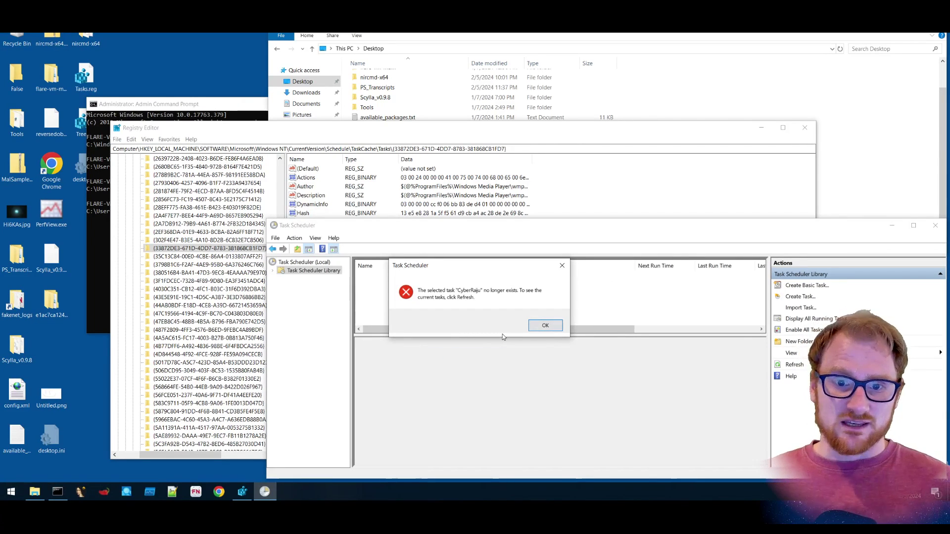
{"action": "left_click", "coordinate": [545, 325]}
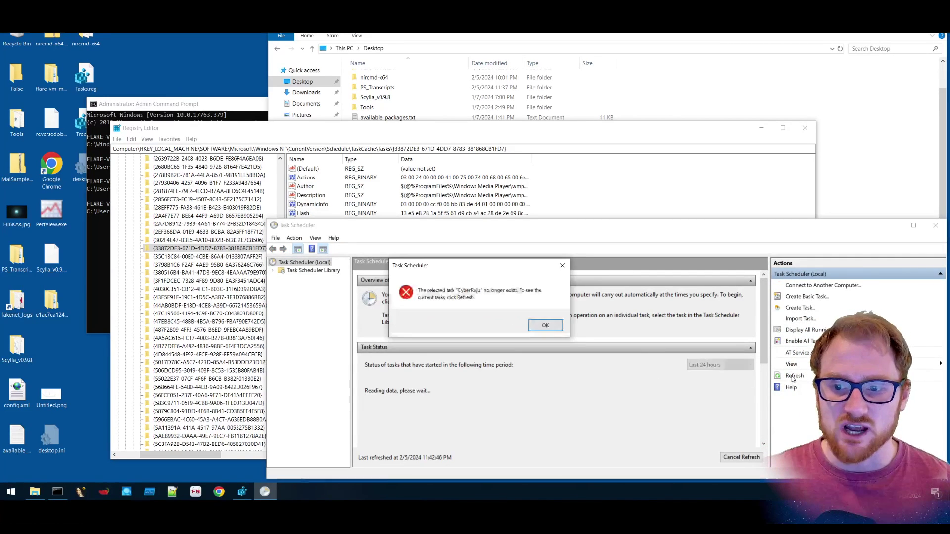
{"action": "left_click", "coordinate": [544, 325]}
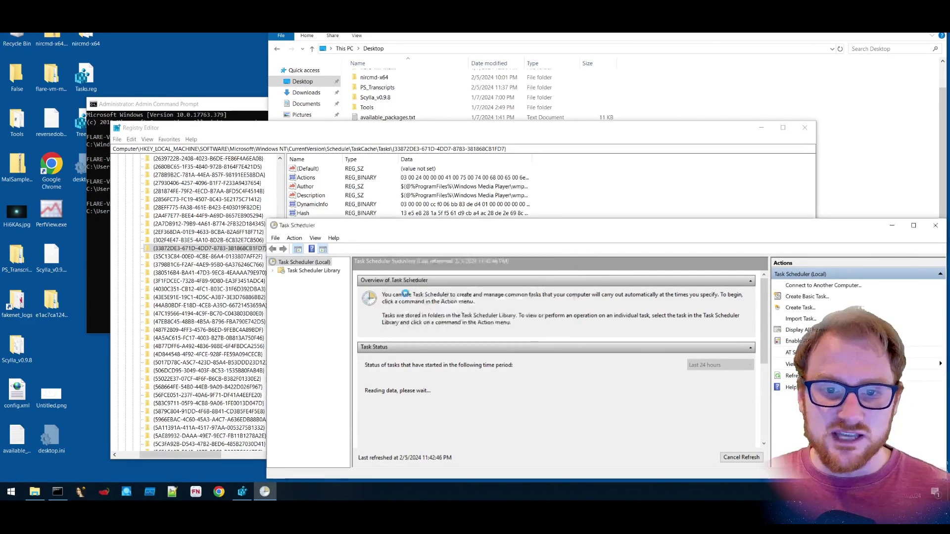
{"action": "left_click", "coordinate": [313, 271]}
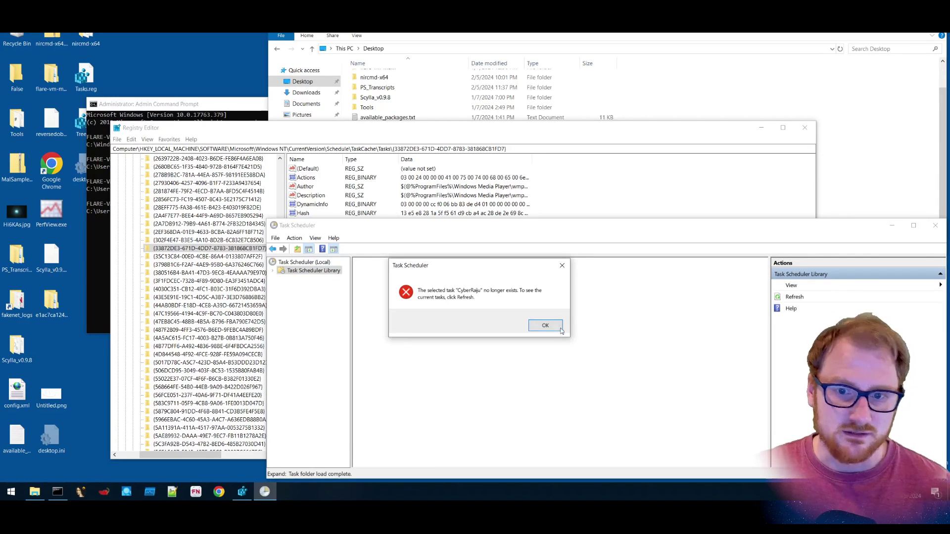
{"action": "left_click", "coordinate": [561, 330]}
{"action": "left_click", "coordinate": [471, 312]}
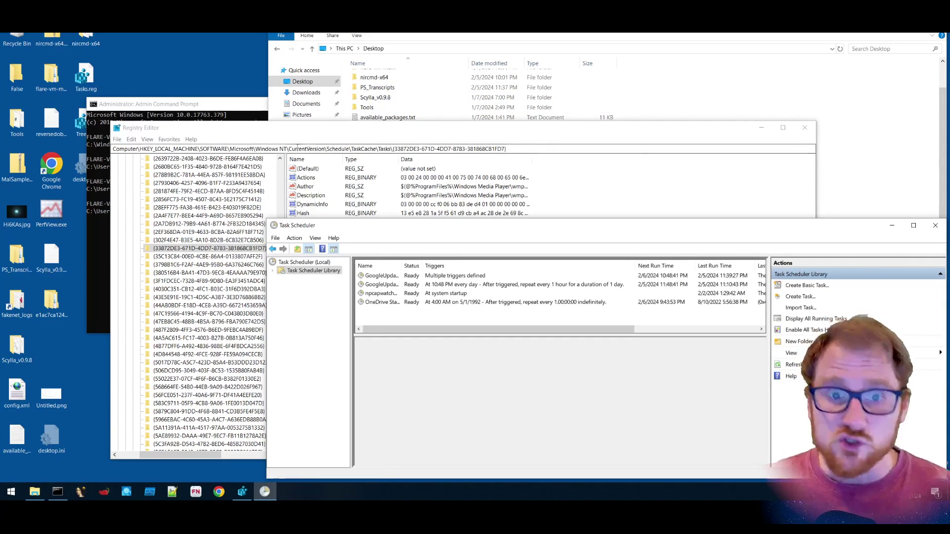
Import the Tasks.reg backup into the registry via File > Import.
{"action": "left_click", "coordinate": [116, 139]}
{"action": "left_click", "coordinate": [134, 149]}
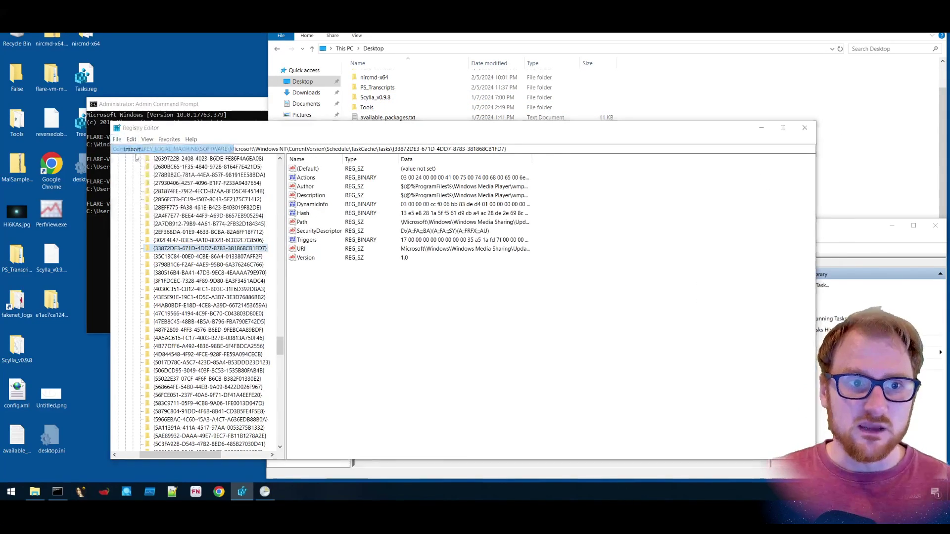
{"action": "left_click", "coordinate": [573, 261]}
{"action": "double_click", "coordinate": [218, 289]}
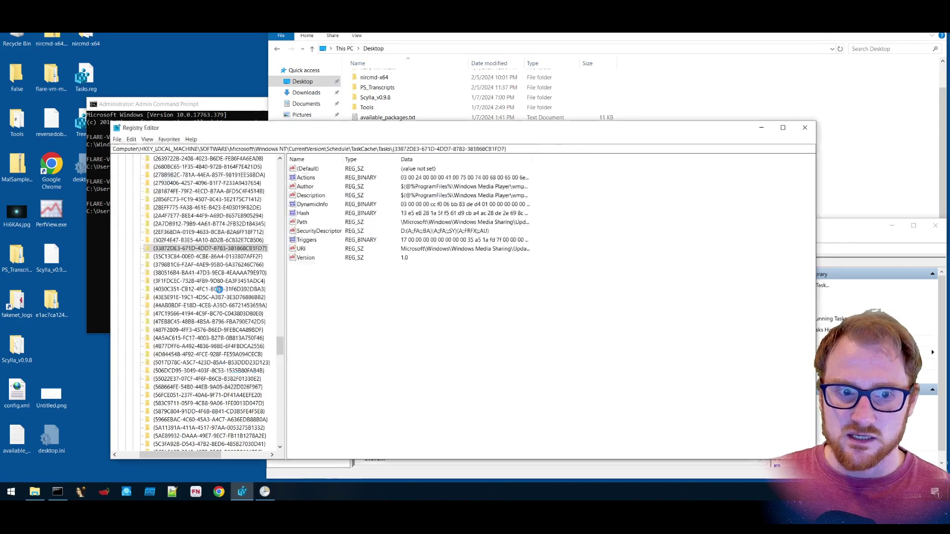
{"action": "left_click", "coordinate": [578, 258]}
Refresh the Task Scheduler list so CyberRaiju reappears among five tasks.
{"action": "left_click", "coordinate": [490, 468]}
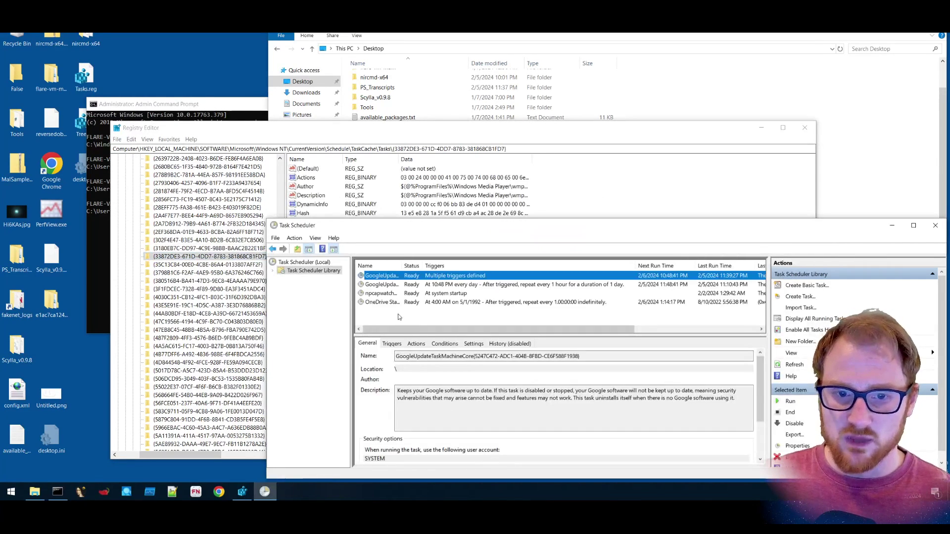
{"action": "right_click", "coordinate": [400, 316]}
{"action": "left_click", "coordinate": [418, 357]}
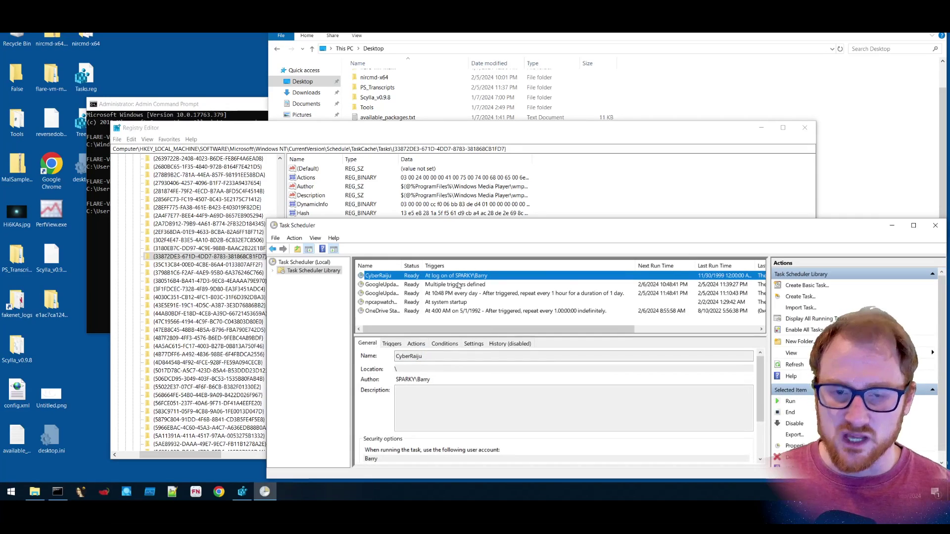
{"action": "left_click", "coordinate": [215, 258]}
Select the CyberRaiju {3180EB7C…} key after briefly checking the neighbouring {35C13C84…} key.
{"action": "right_click", "coordinate": [217, 257]}
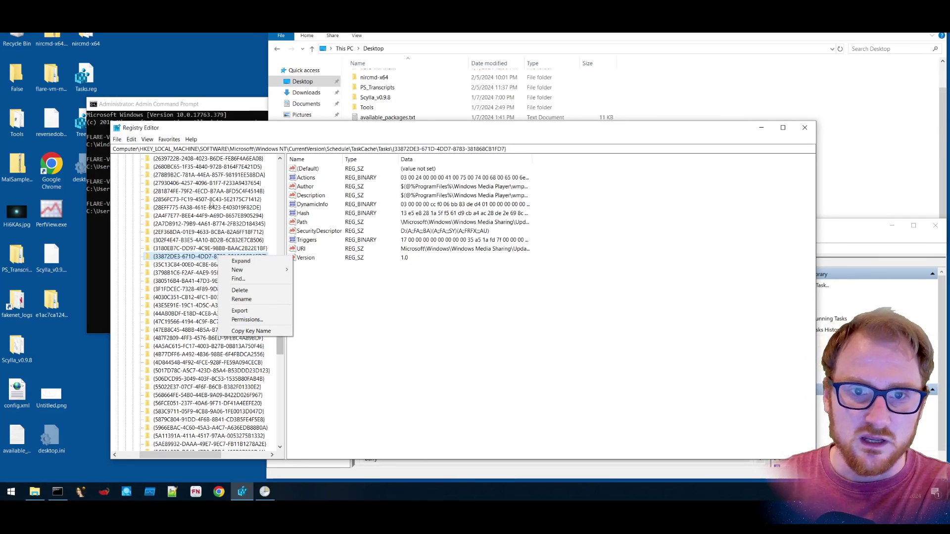
{"action": "left_click", "coordinate": [521, 322]}
{"action": "left_click", "coordinate": [195, 264]}
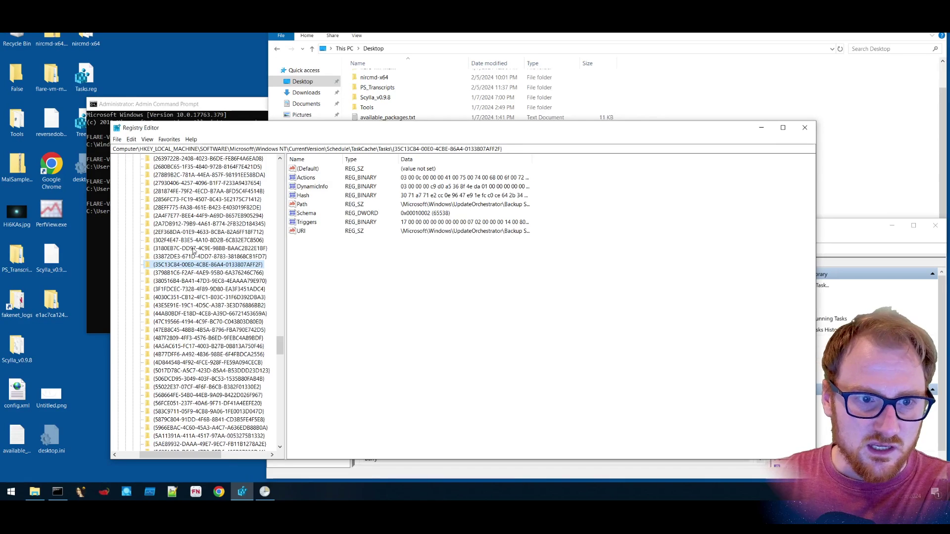
{"action": "left_click", "coordinate": [193, 249]}
Deny Administrators Read permission on the key, accepting the deny-entry warning.
{"action": "right_click", "coordinate": [193, 249]}
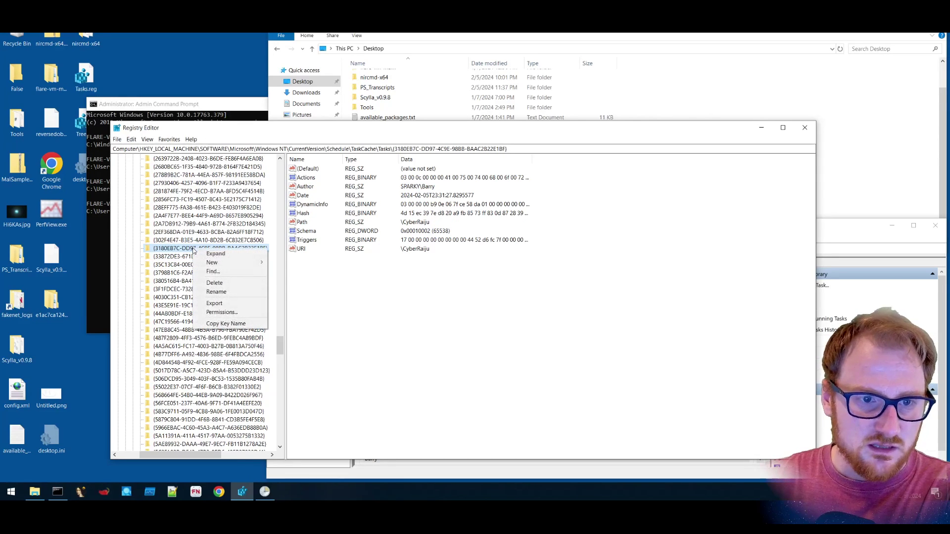
{"action": "left_click", "coordinate": [236, 312]}
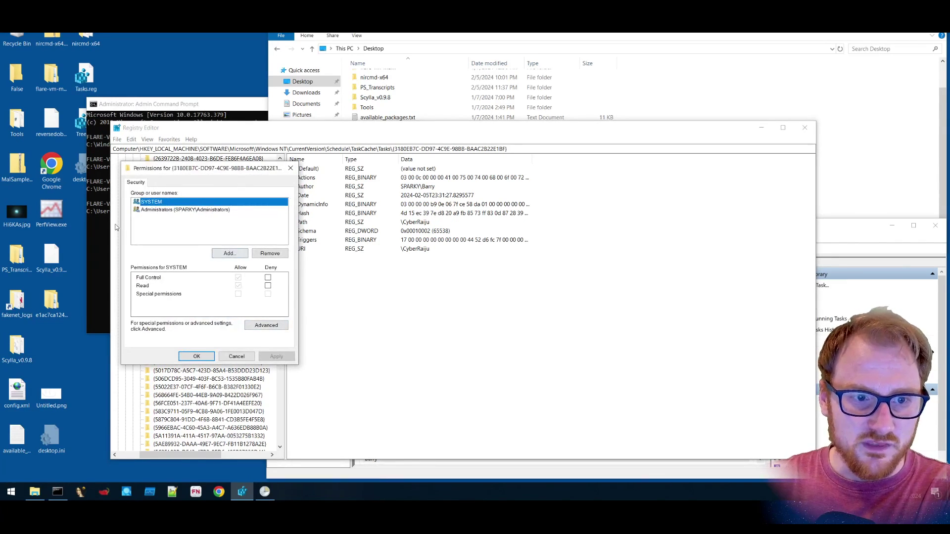
{"action": "left_click", "coordinate": [209, 211]}
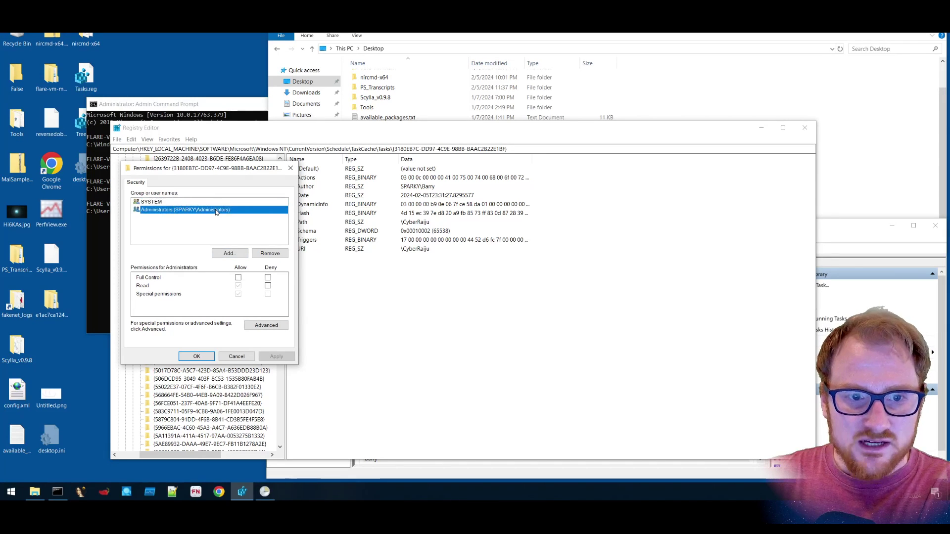
{"action": "left_click", "coordinate": [267, 286]}
{"action": "left_click", "coordinate": [277, 356]}
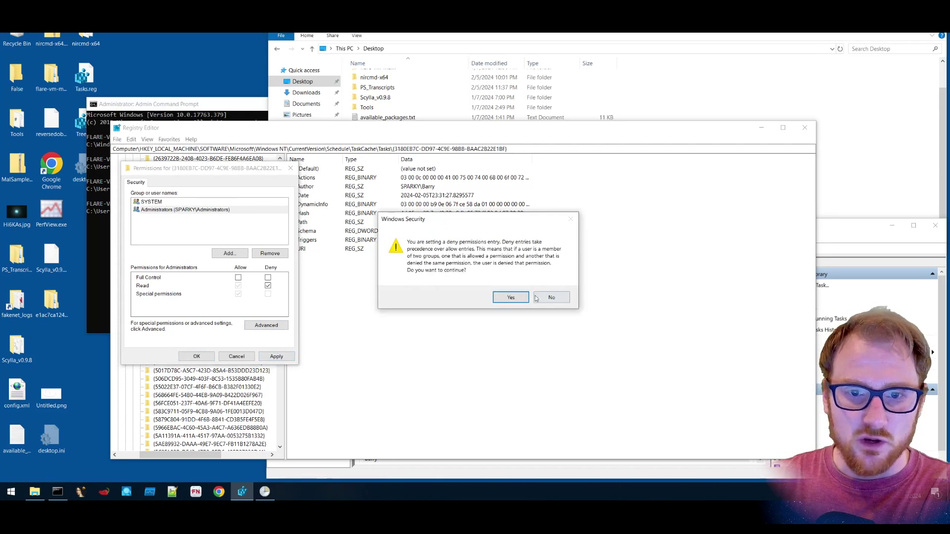
{"action": "left_click", "coordinate": [519, 299]}
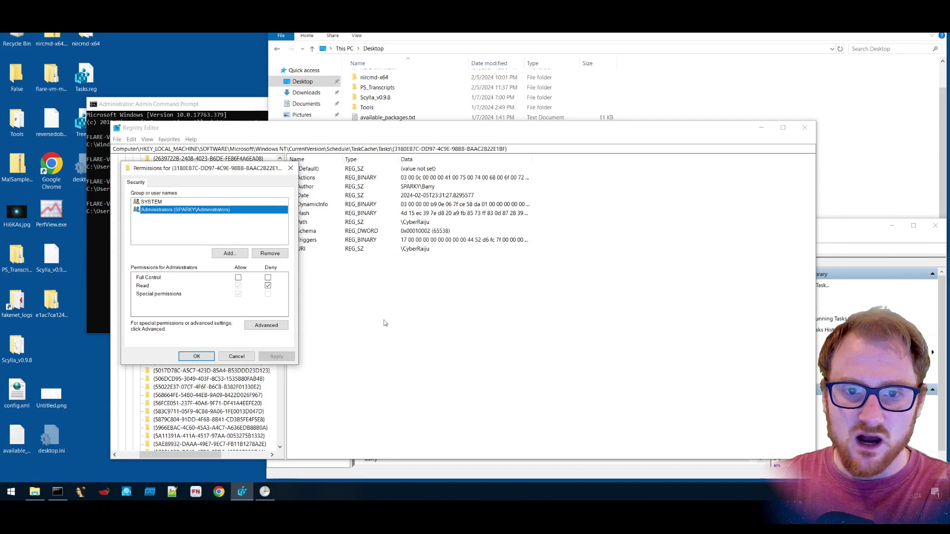
{"action": "left_click", "coordinate": [197, 356]}
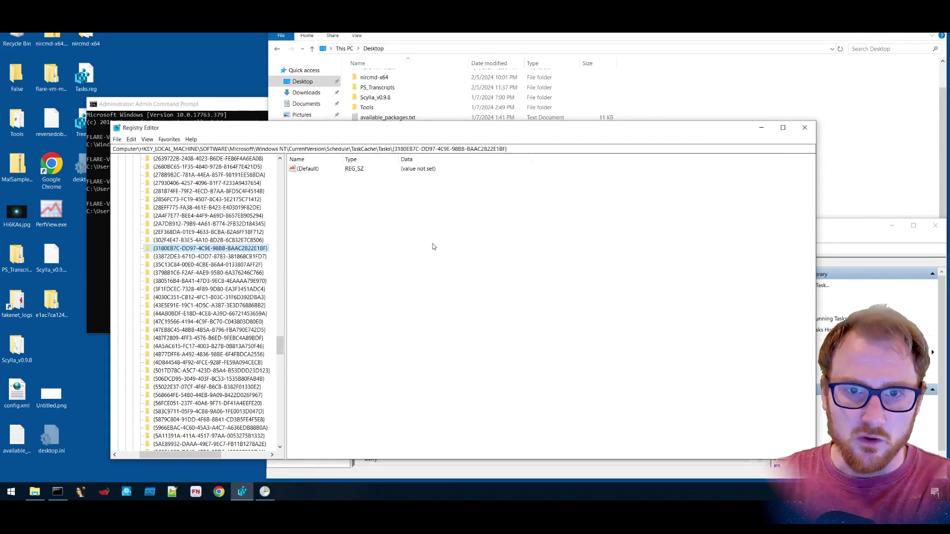
Step through the neighbouring task keys, including CreateObjectTask, to view their values.
{"action": "key", "text": "Down"}
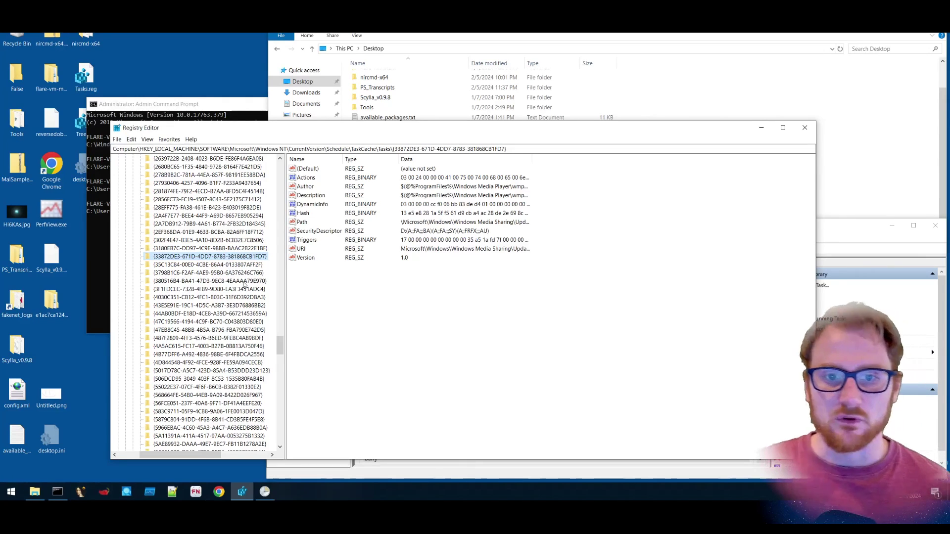
{"action": "left_click", "coordinate": [226, 264]}
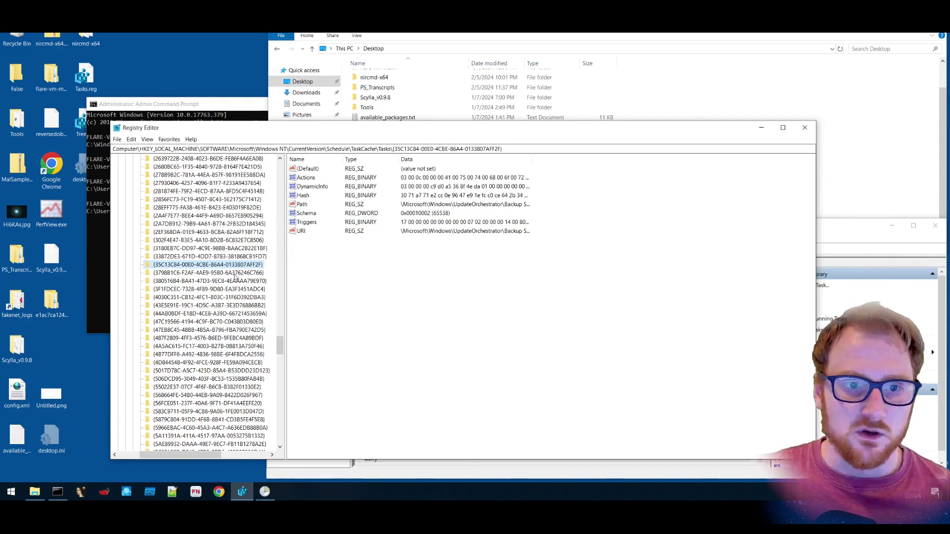
{"action": "left_click", "coordinate": [235, 273]}
{"action": "left_click", "coordinate": [240, 281]}
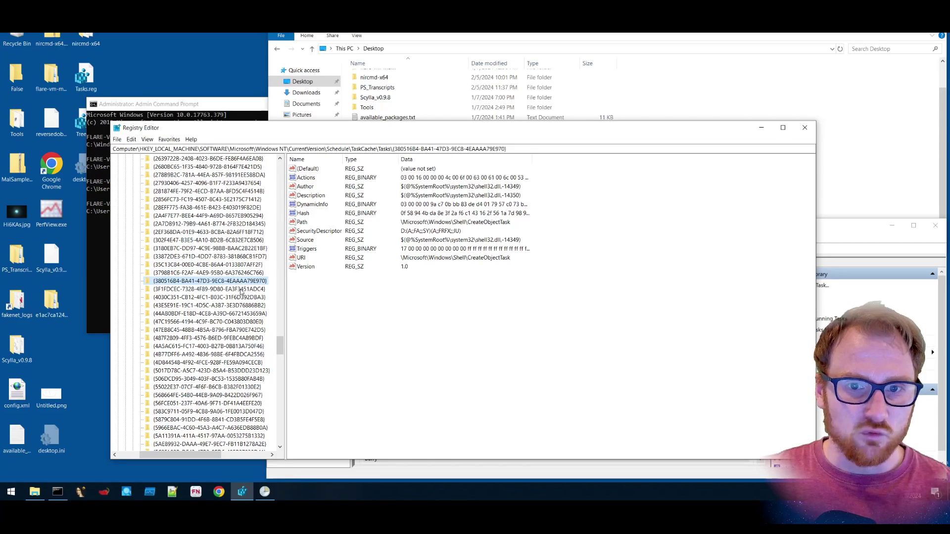
{"action": "left_click", "coordinate": [239, 289]}
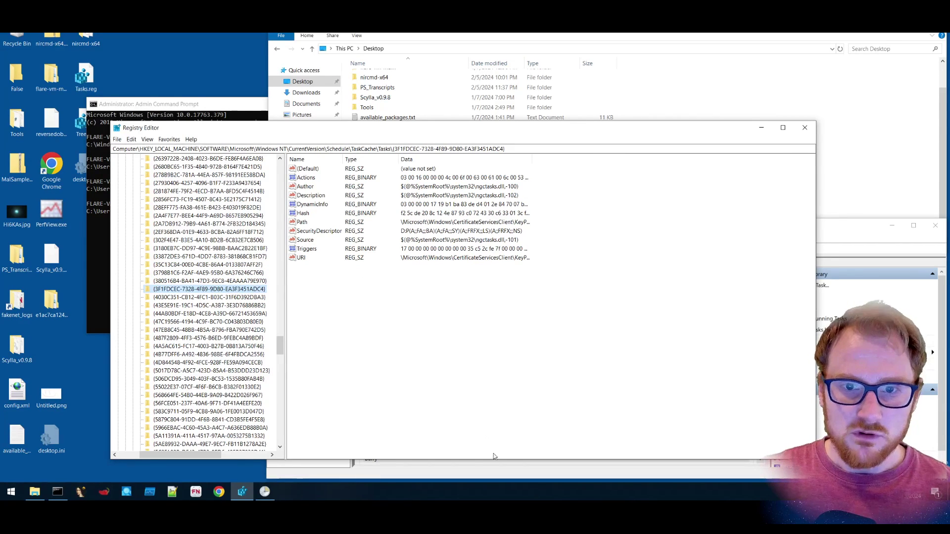
{"action": "left_click", "coordinate": [461, 469]}
Refresh the task list twice, dismissing the 'service unavailable' errors, until CyberRaiju disappears.
{"action": "right_click", "coordinate": [418, 321]}
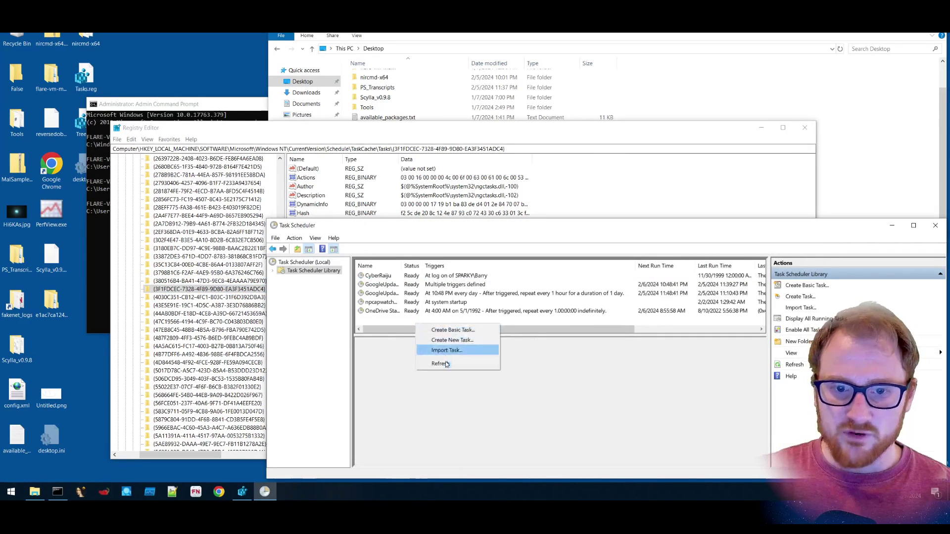
{"action": "left_click", "coordinate": [446, 361]}
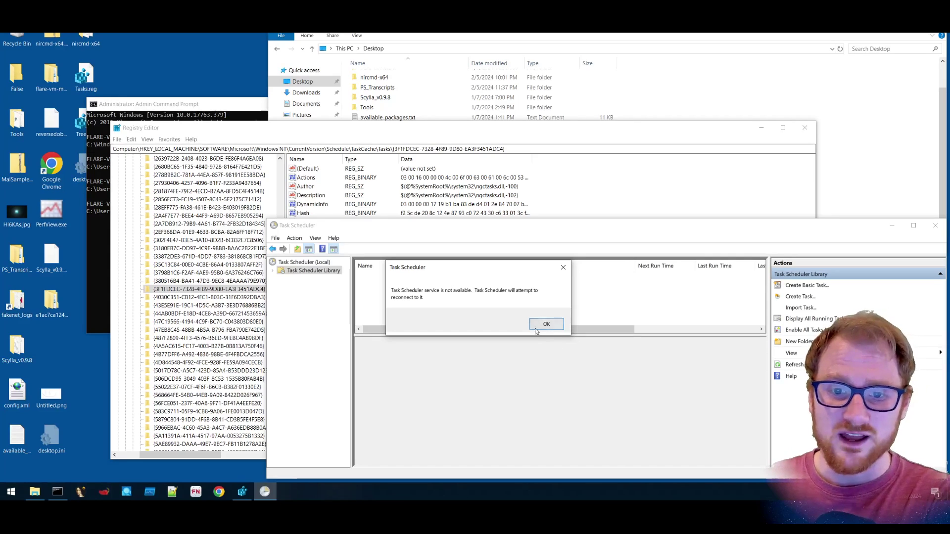
{"action": "left_click", "coordinate": [548, 325]}
{"action": "right_click", "coordinate": [456, 317]}
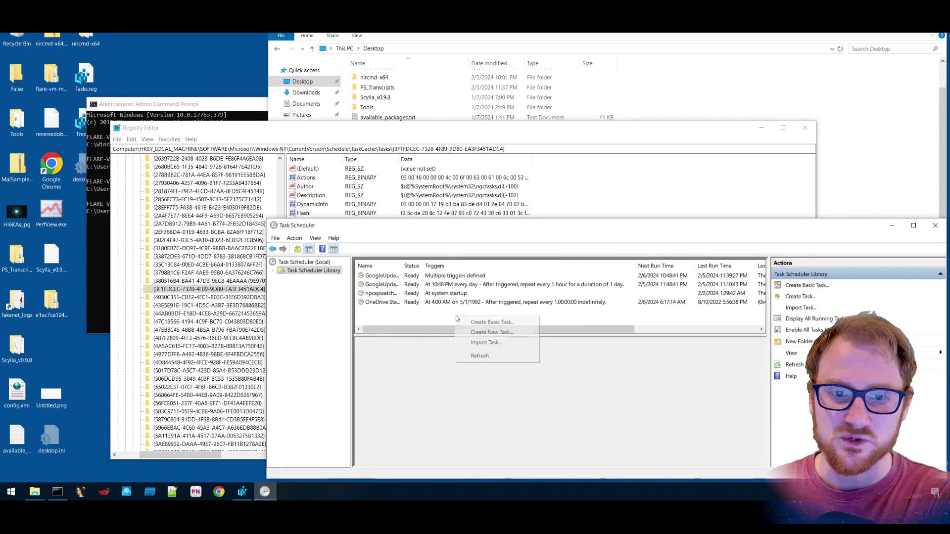
{"action": "left_click", "coordinate": [487, 356]}
{"action": "left_click", "coordinate": [547, 324]}
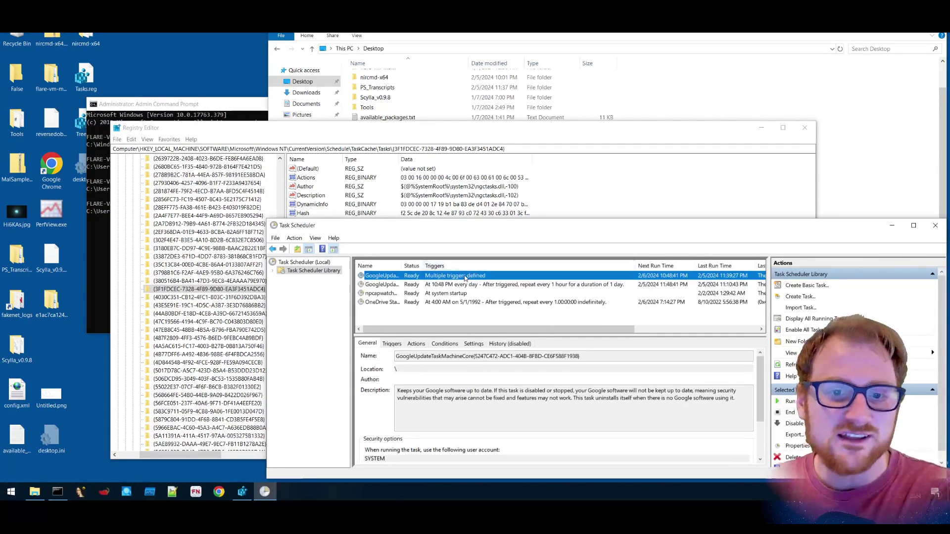
Close Task Scheduler and Registry Editor.
{"action": "left_click", "coordinate": [935, 225]}
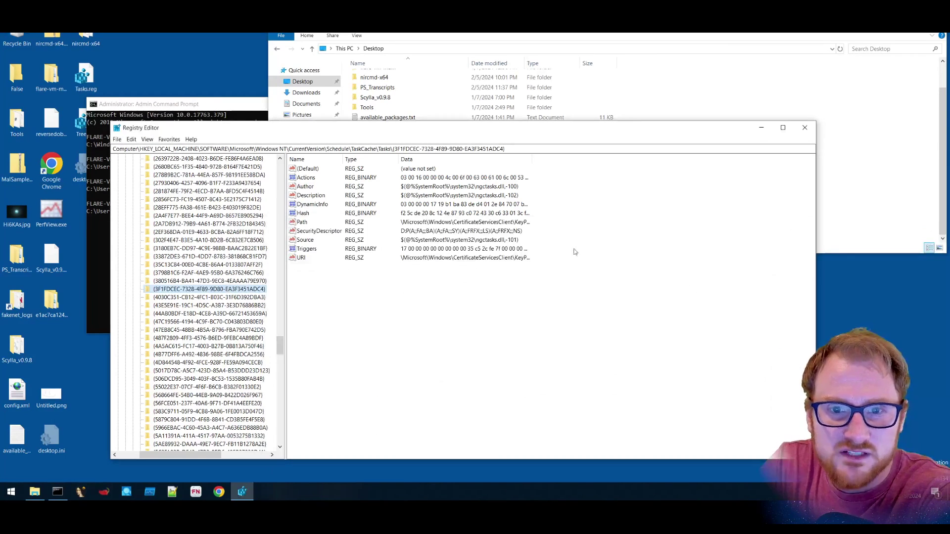
{"action": "key", "text": "Up"}
{"action": "key", "text": "Up"}
{"action": "key", "text": "Down"}
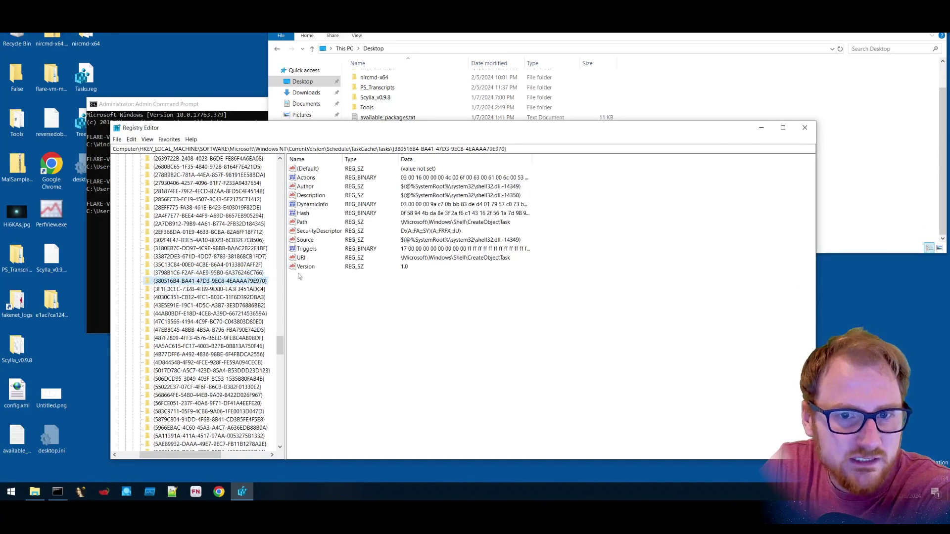
{"action": "left_click", "coordinate": [804, 128]}
Close the admin Command Prompt and File Explorer with Alt+F4.
{"action": "left_click", "coordinate": [200, 182]}
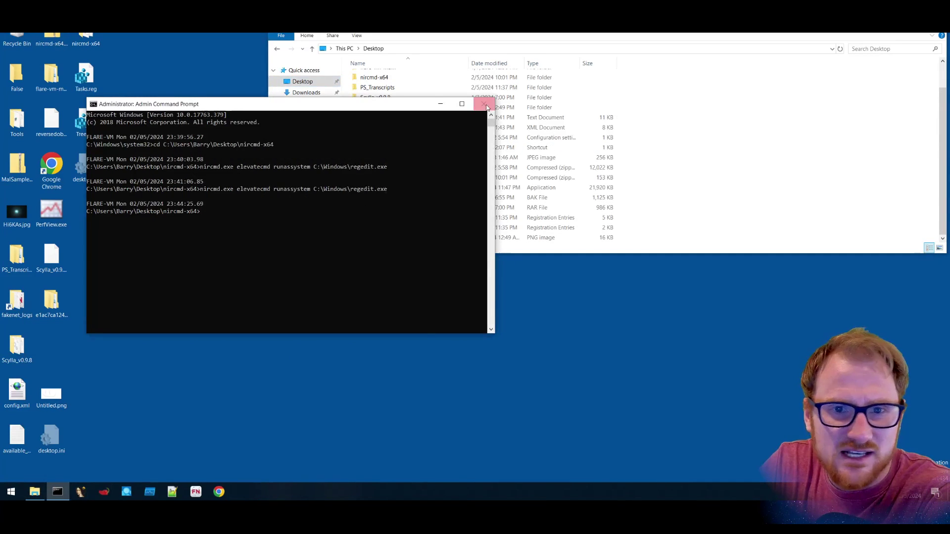
{"action": "left_click", "coordinate": [485, 104]}
{"action": "key", "text": "alt+F4"}
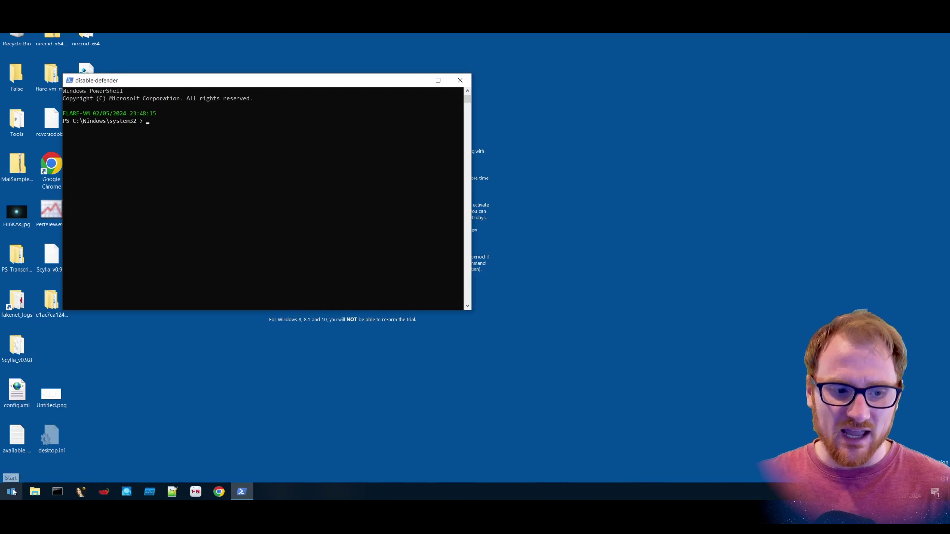
Close the disable-defender PowerShell window and launch Task Scheduler as administrator from Start.
{"action": "left_click", "coordinate": [460, 79]}
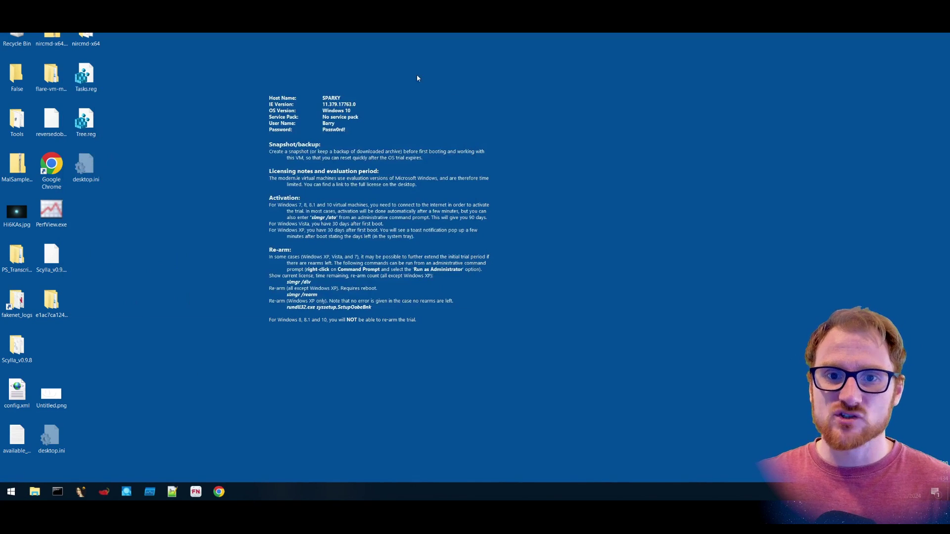
{"action": "left_click", "coordinate": [10, 491]}
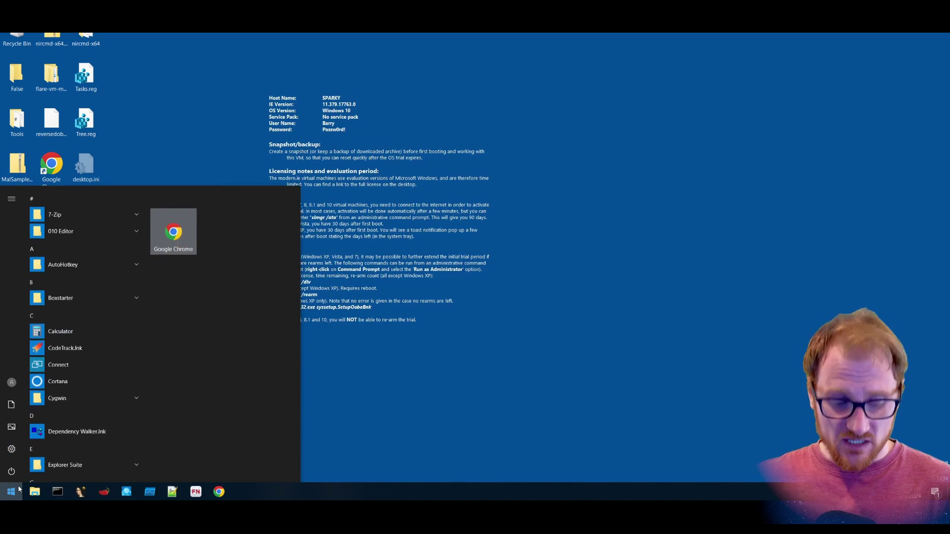
{"action": "type", "text": "sche"}
{"action": "right_click", "coordinate": [105, 247]}
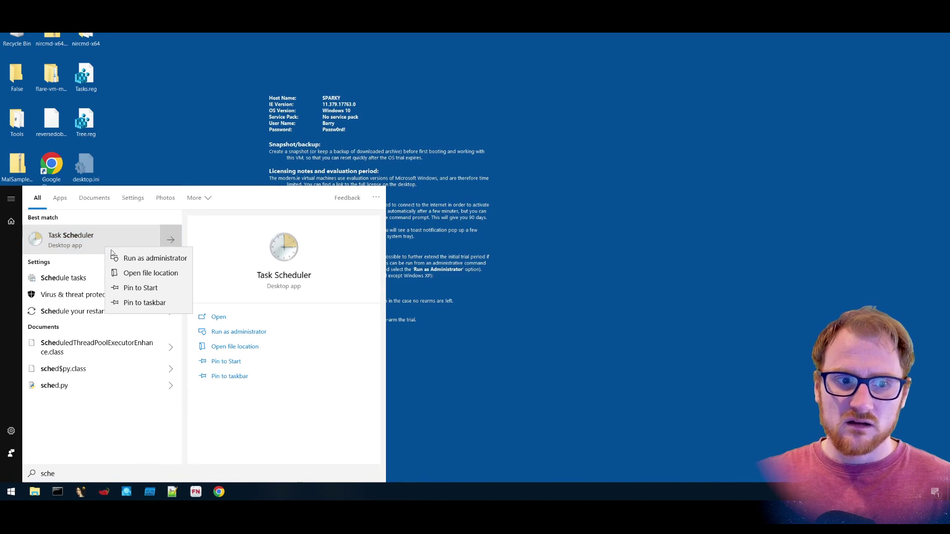
{"action": "left_click", "coordinate": [149, 258]}
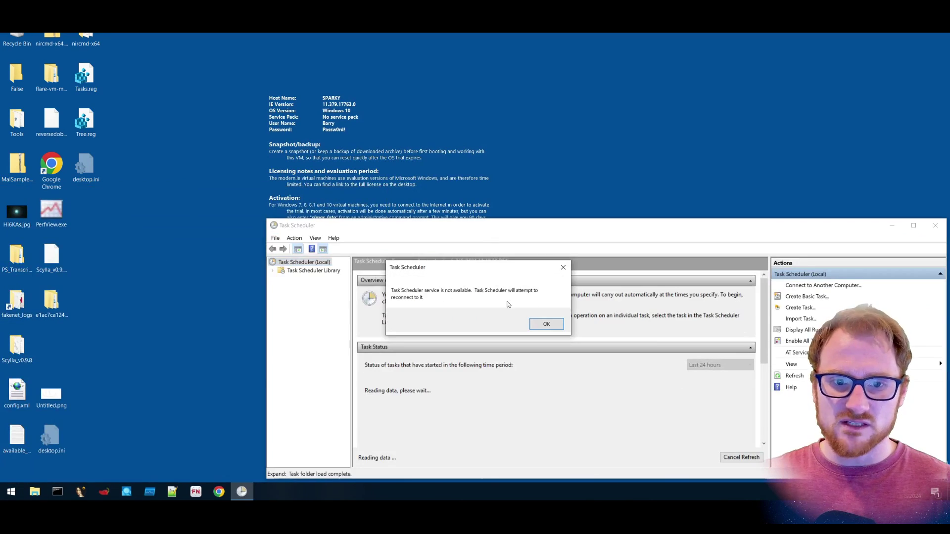
Open Task Scheduler Library past the service errors and maximize it, showing four tasks.
{"action": "left_click", "coordinate": [549, 325]}
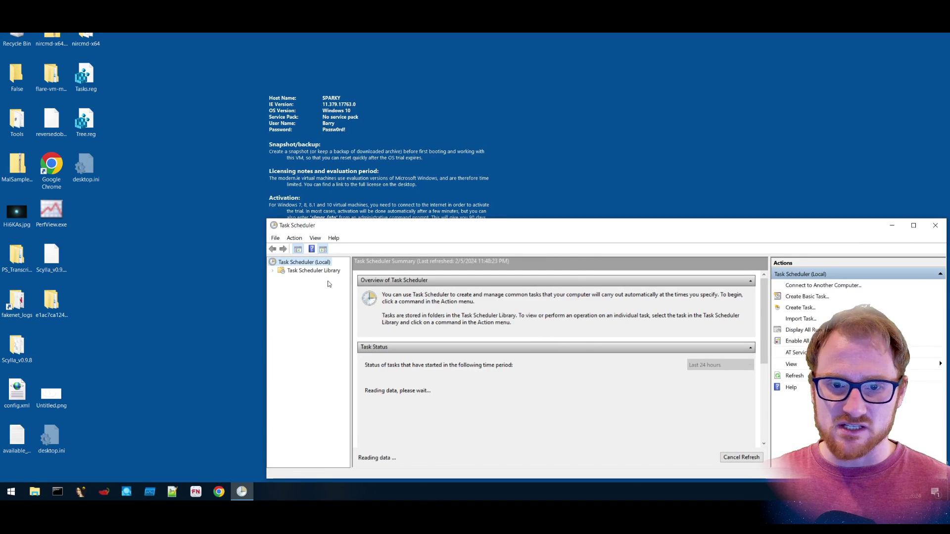
{"action": "left_click", "coordinate": [322, 271]}
{"action": "left_click", "coordinate": [547, 325]}
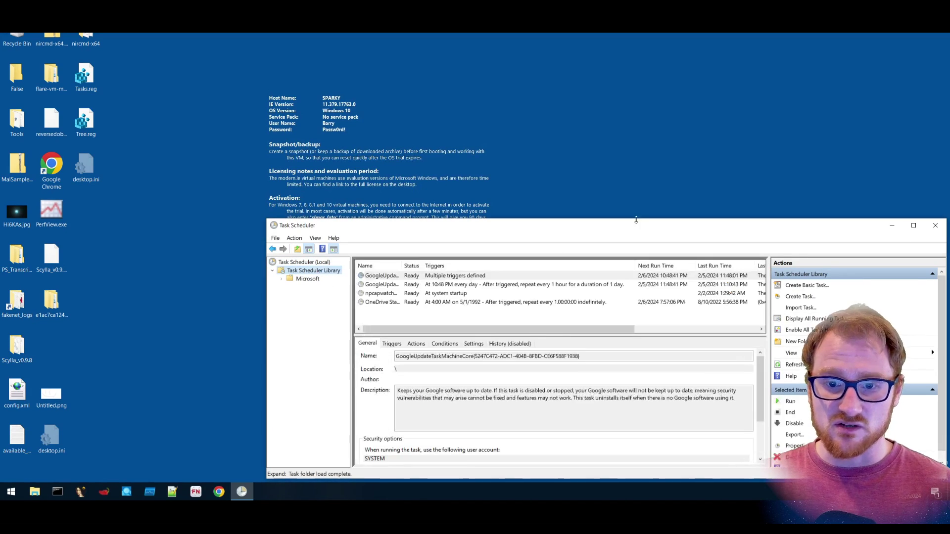
{"action": "left_click_drag", "start_coordinate": [634, 232], "coordinate": [567, 145]}
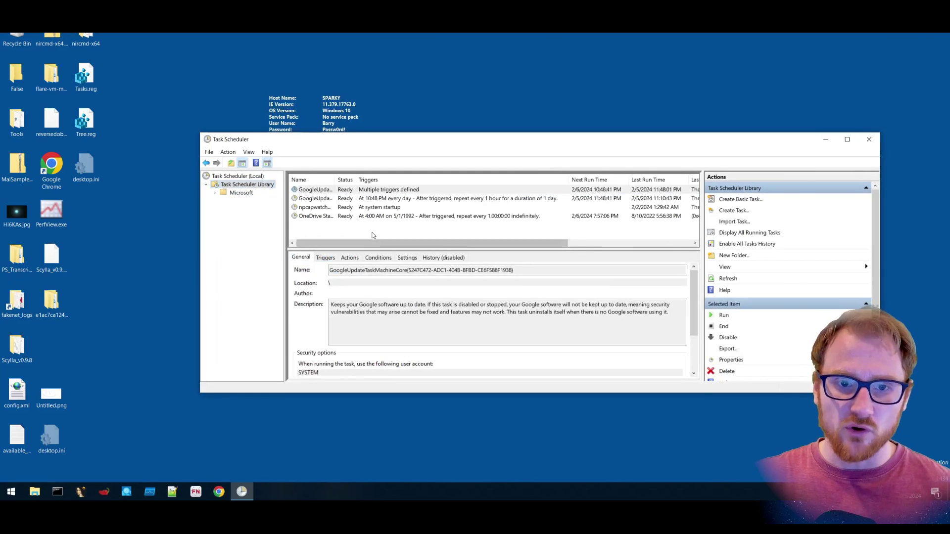
{"action": "left_click", "coordinate": [377, 235]}
{"action": "left_click", "coordinate": [847, 139]}
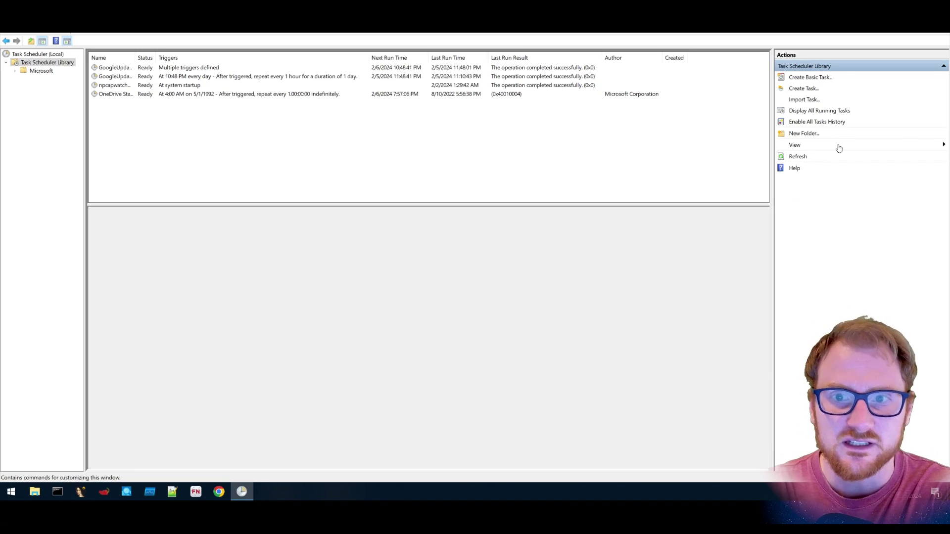